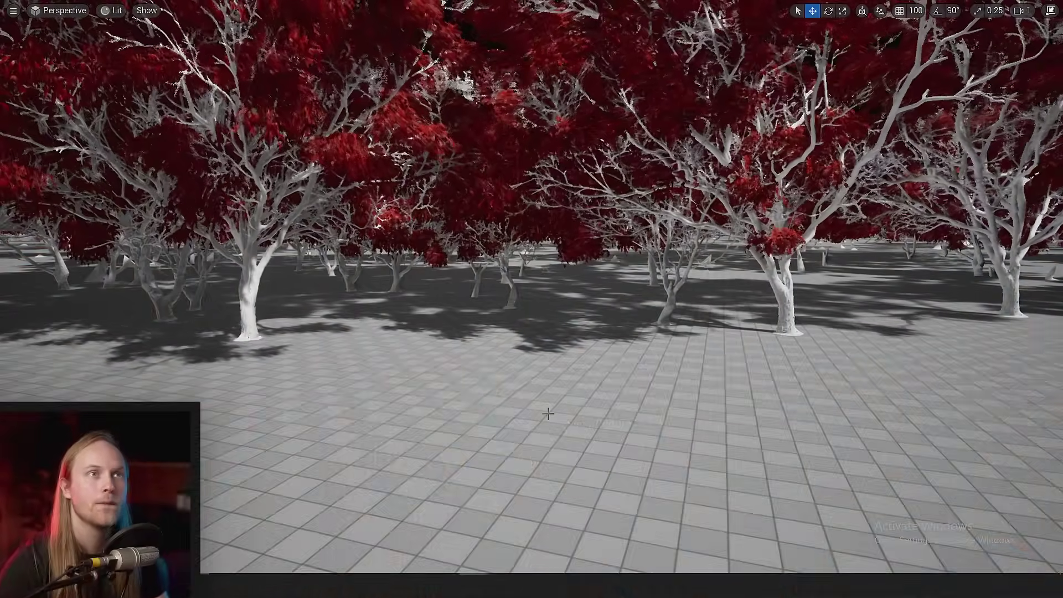
Fly from ground level up over the red forest and back to examine the tree foliage near and far.
scroll(549, 414, down, 2)
key(e)
right_drag(548, 414, 542, 412)
scroll(548, 413, up, 2)
key(e)
scroll(548, 414, up, 1)
key(s)
key(d)
key(w)
key(w)
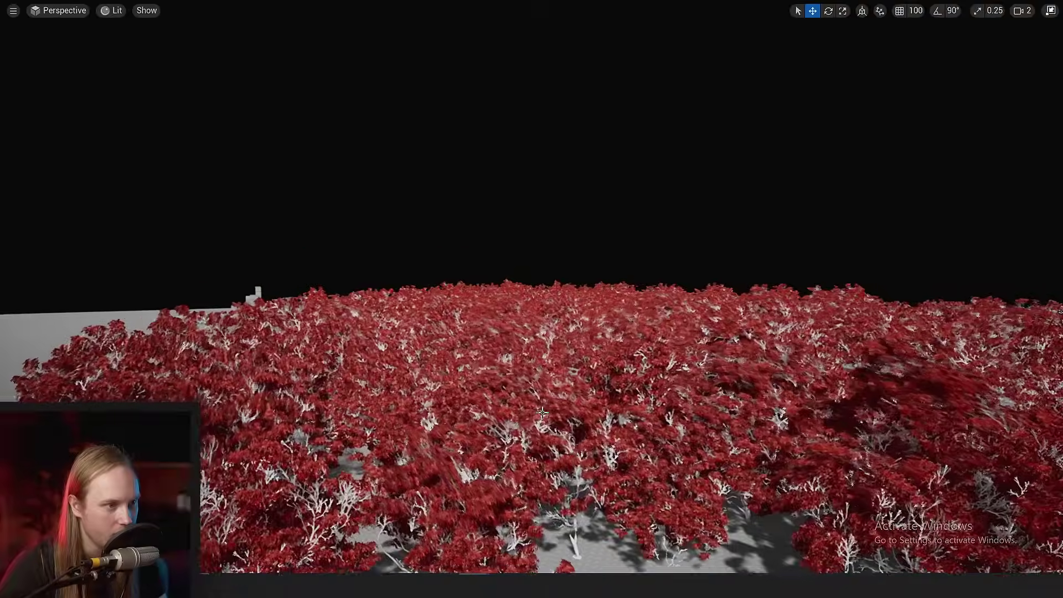
scroll(542, 413, down, 1)
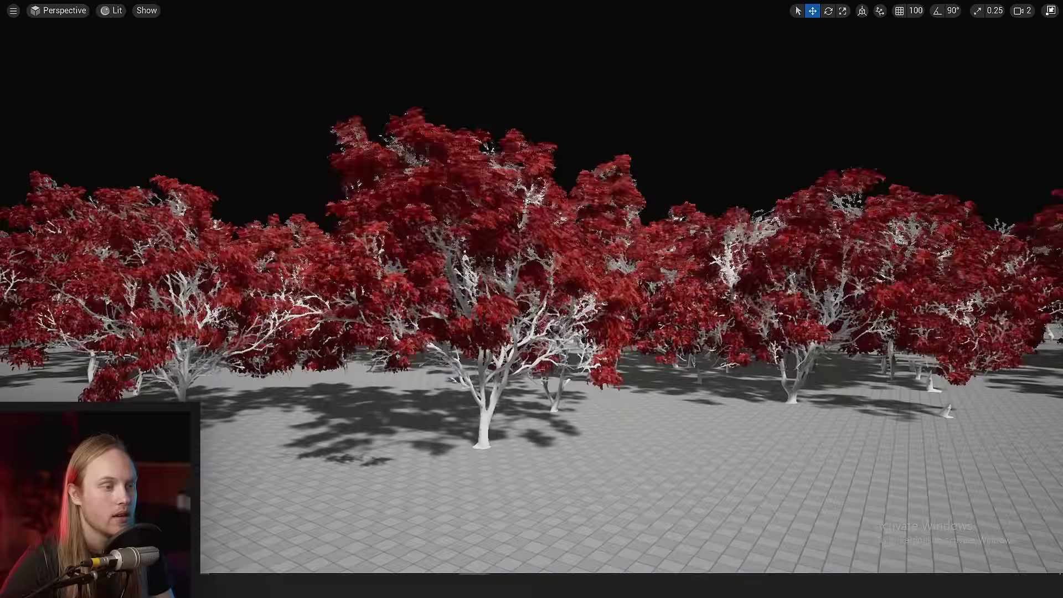
right_drag(570, 403, 570, 403)
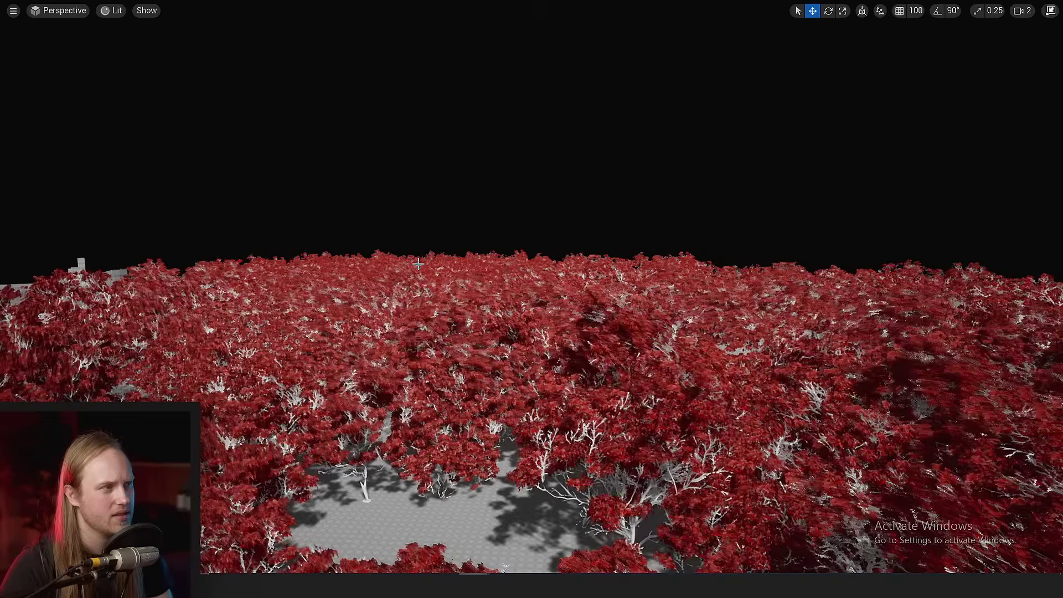
Inspect the forest canopy in Wireframe view mode and return the viewport to Lit.
click(109, 11)
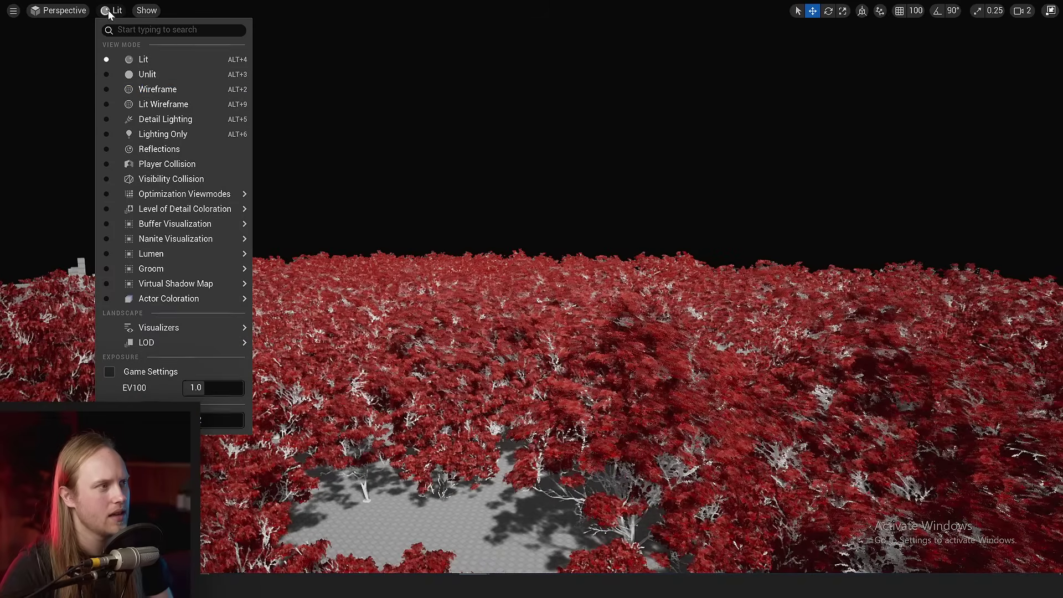
click(150, 93)
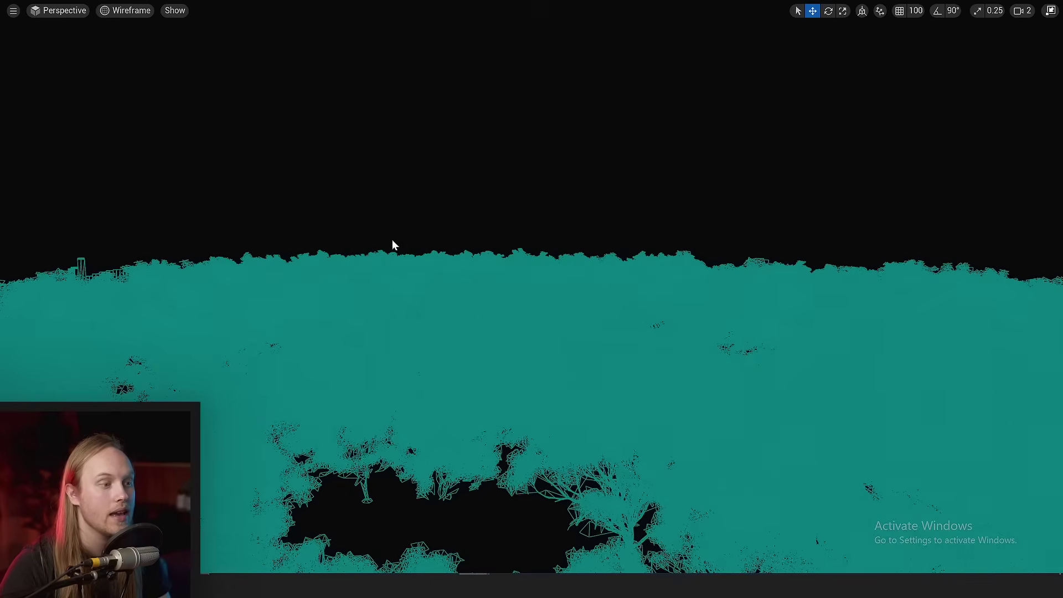
right_drag(465, 324, 387, 332)
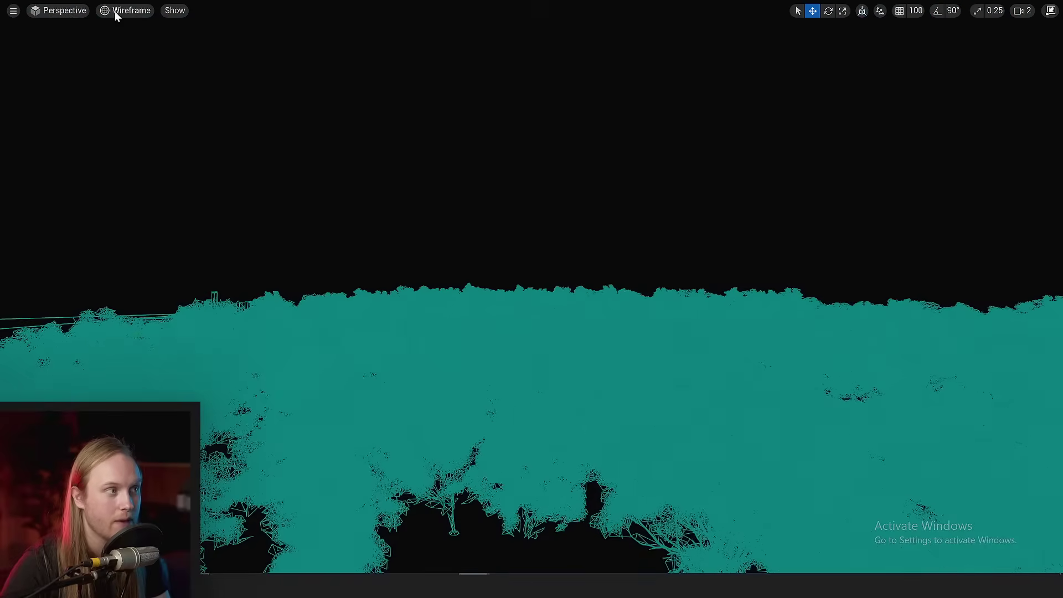
click(115, 11)
click(144, 60)
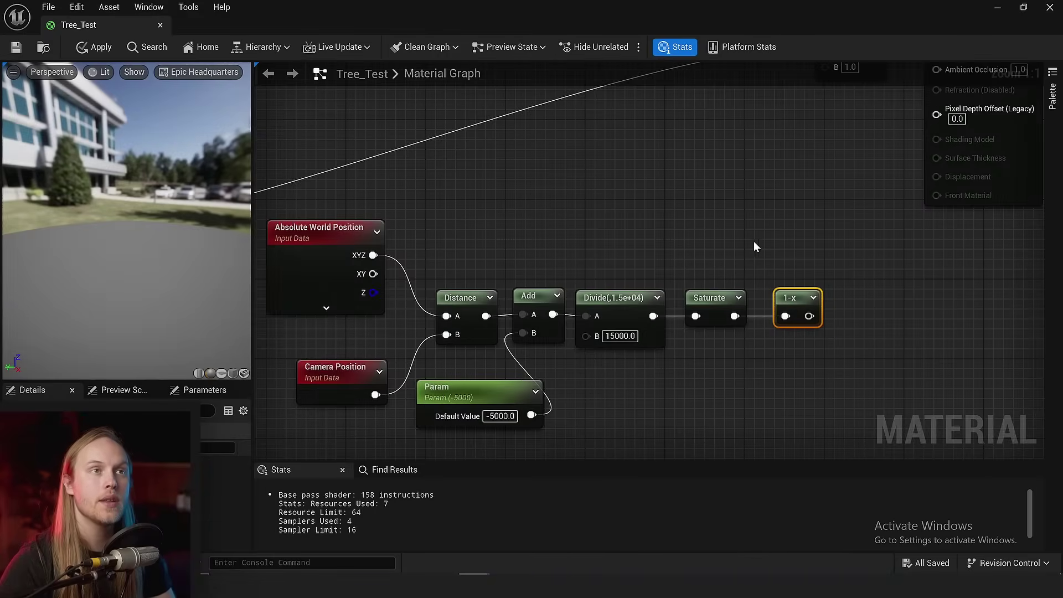
Reposition the Absolute World Position and Camera Position nodes one above the other, with the XYZ output level with the Distance node's A input.
click(755, 247)
right_drag(756, 246, 834, 248)
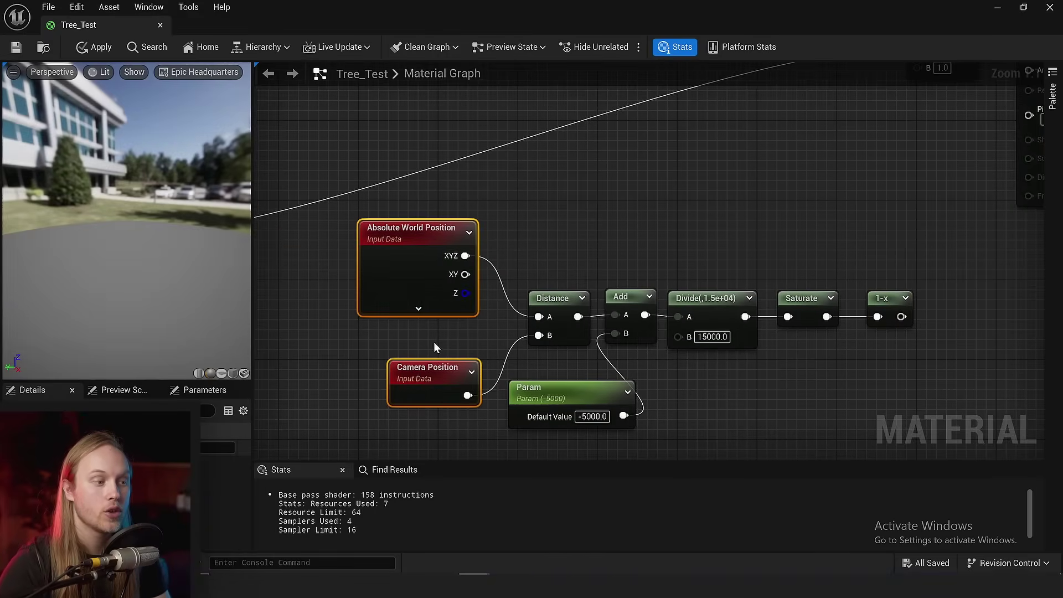
drag(414, 239, 393, 299)
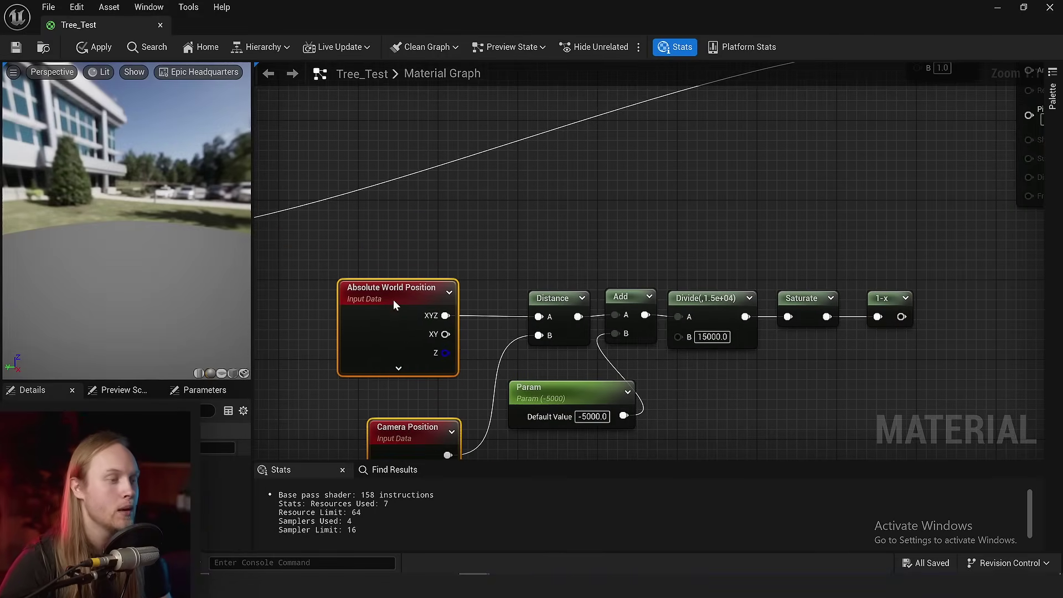
right_drag(393, 299, 548, 245)
click(824, 125)
drag(550, 252, 507, 263)
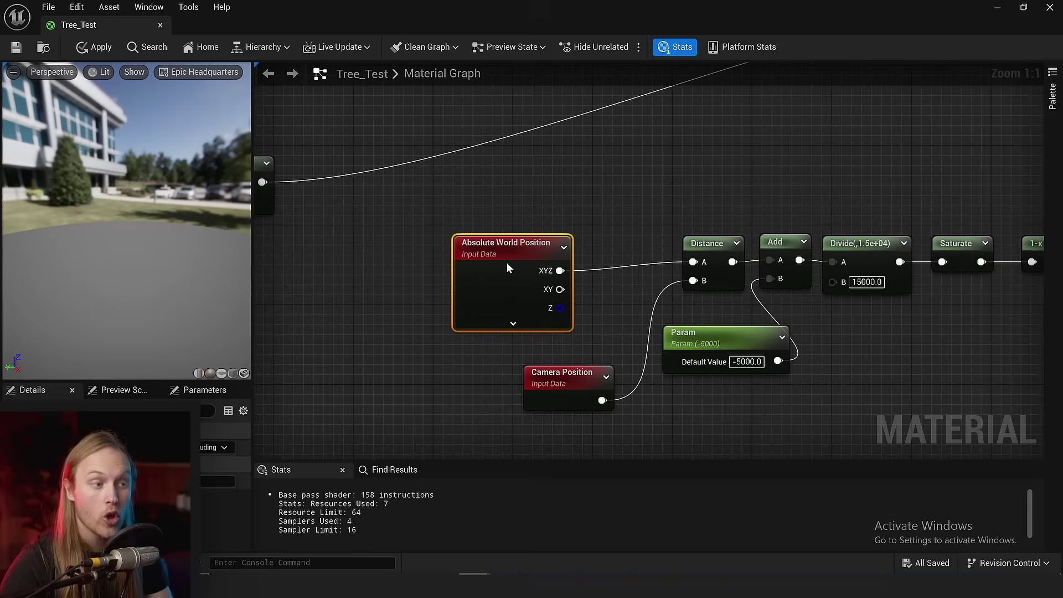
right_drag(492, 393, 486, 289)
click(486, 289)
drag(519, 290, 454, 319)
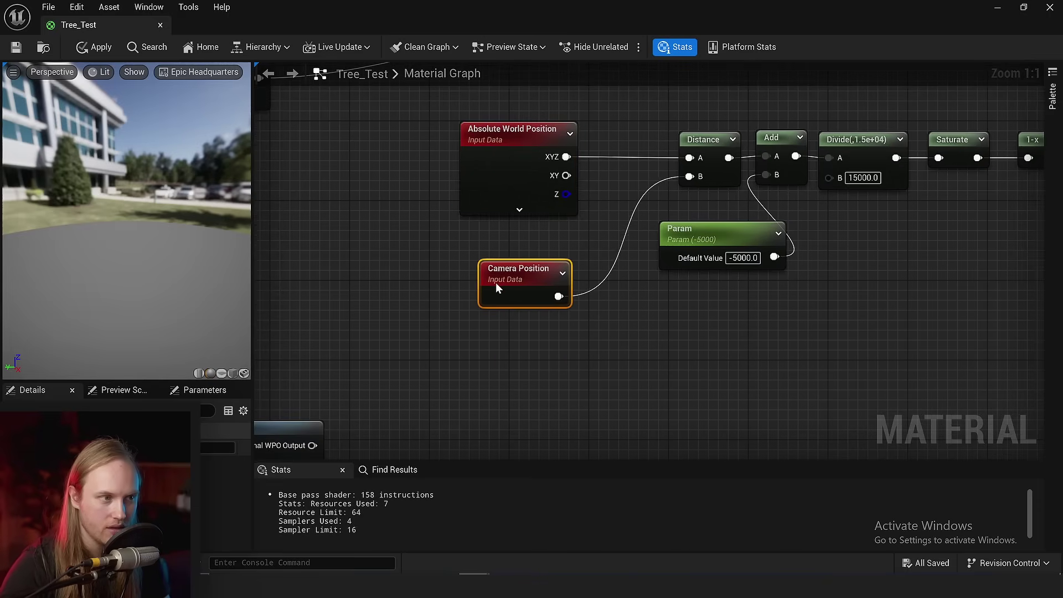
right_drag(504, 260, 482, 310)
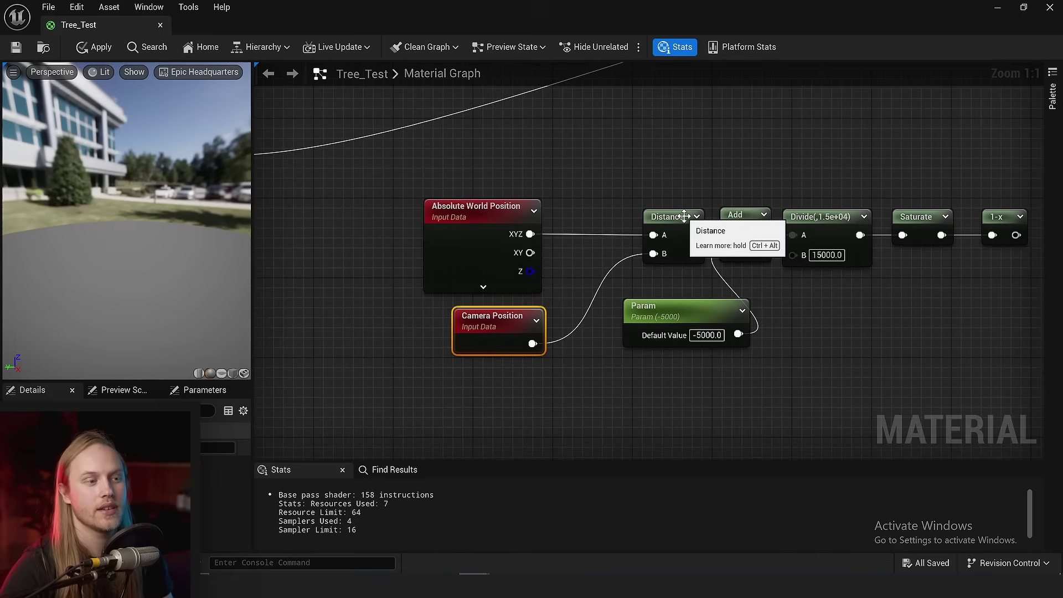
Move the Distance node closer to the two position nodes, and shift the Add and Param nodes together toward it.
drag(685, 215, 609, 220)
right_drag(610, 219, 486, 166)
click(583, 130)
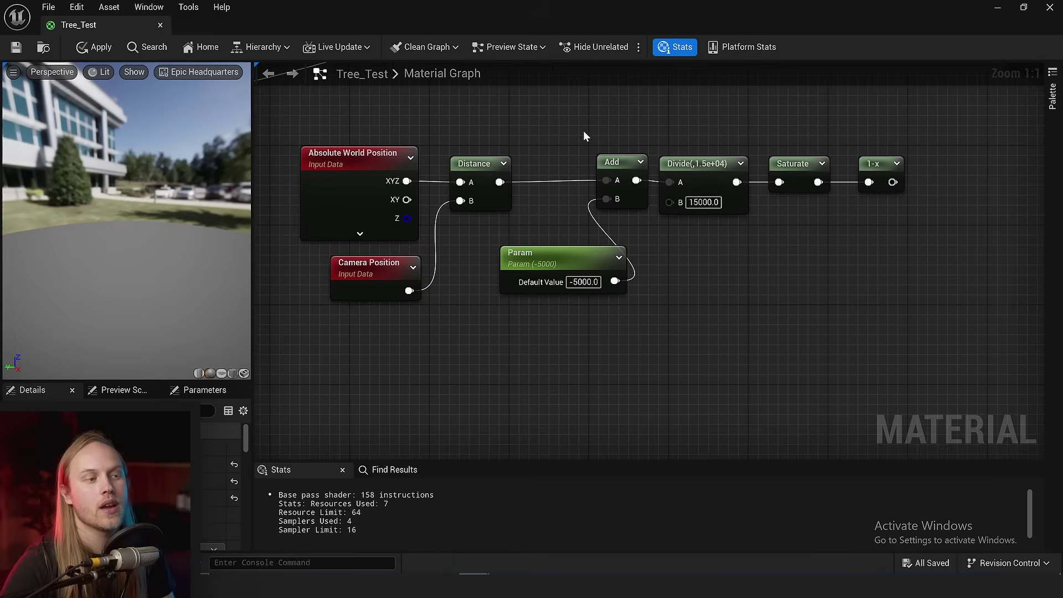
click(600, 204)
ctrl+click(565, 254)
drag(564, 254, 525, 254)
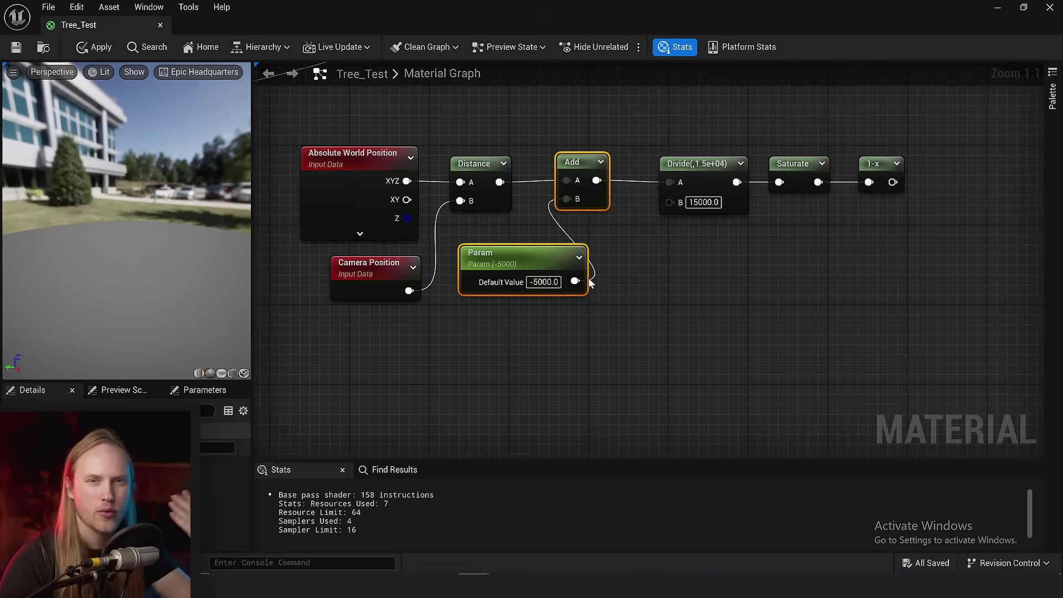
Examine the Divide node's B value and the Saturate and 1-x nodes that follow it.
right_drag(698, 335, 574, 406)
click(686, 349)
drag(575, 183, 585, 257)
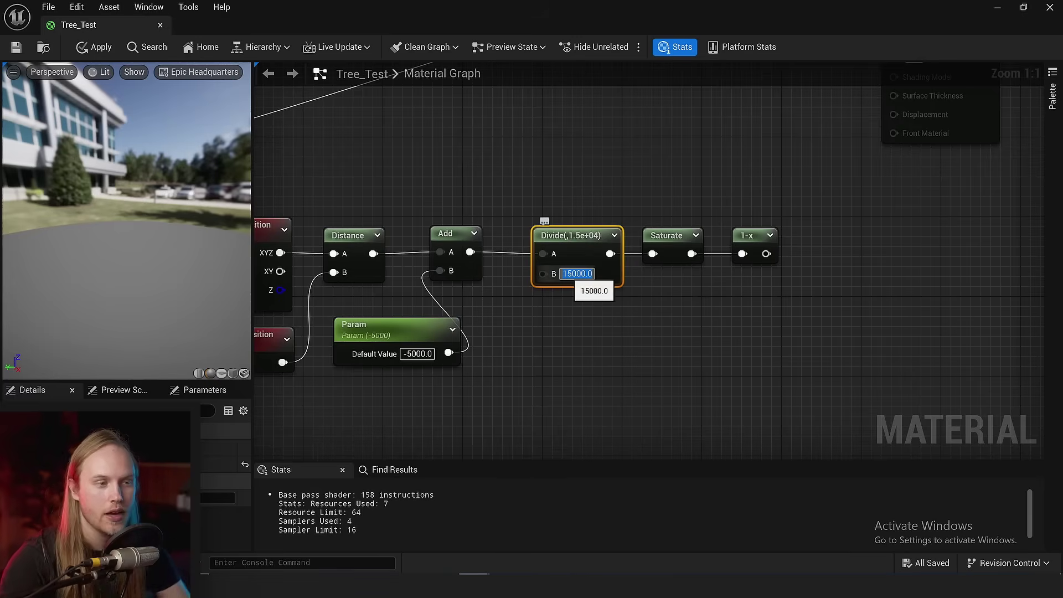
right_drag(682, 307, 581, 323)
click(674, 181)
click(683, 316)
Connect the 1-x output to the B input of the Multiply node that feeds World Position Offset.
right_drag(683, 316, 631, 378)
scroll(611, 344, down, 2)
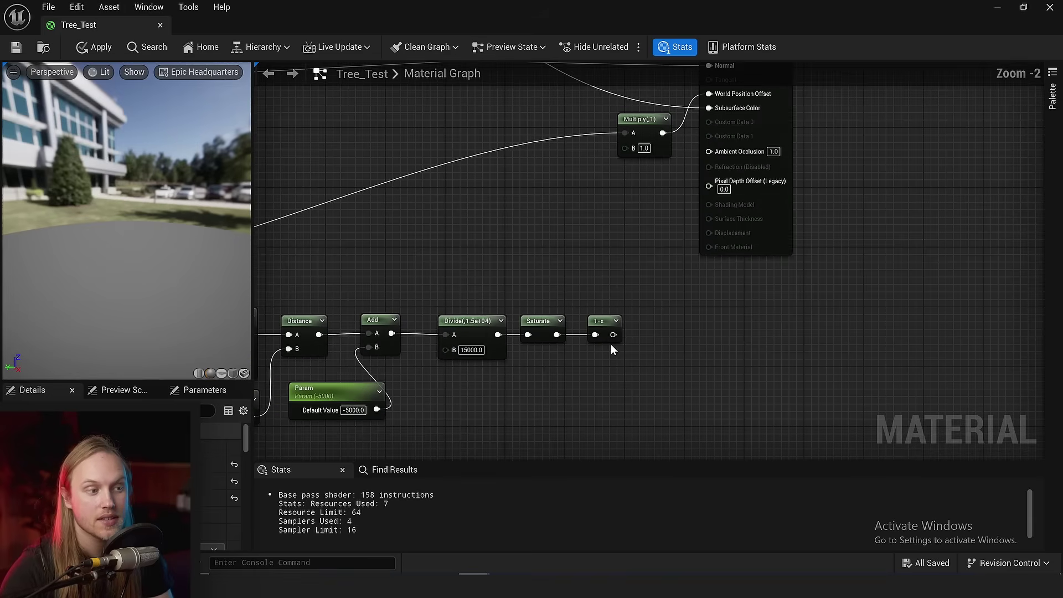
drag(626, 148, 625, 149)
scroll(703, 217, up, 3)
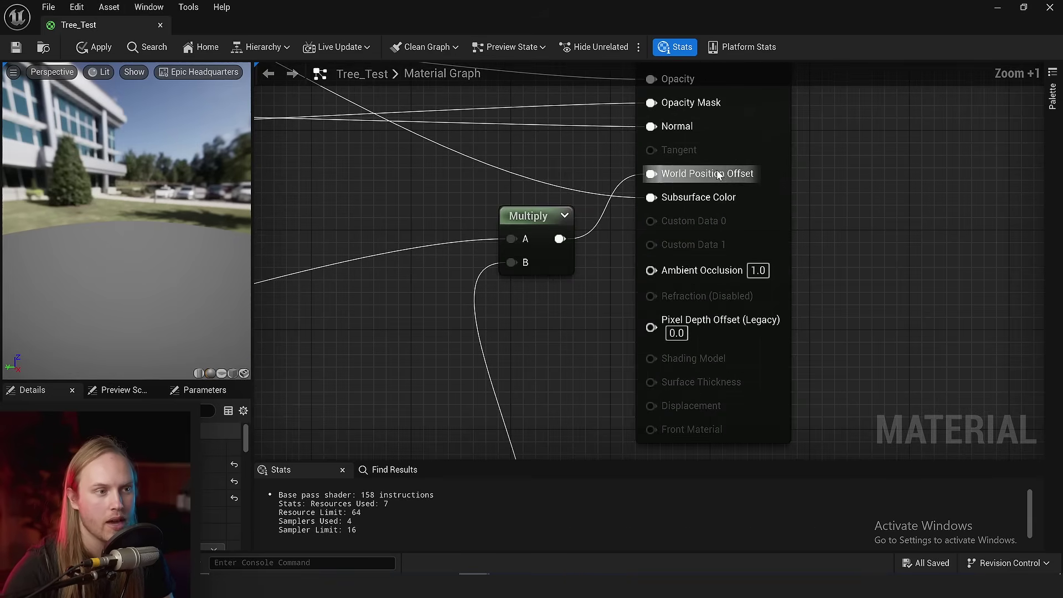
scroll(478, 285, down, 1)
right_drag(497, 235, 617, 146)
right_drag(639, 242, 696, 124)
right_drag(647, 172, 759, 176)
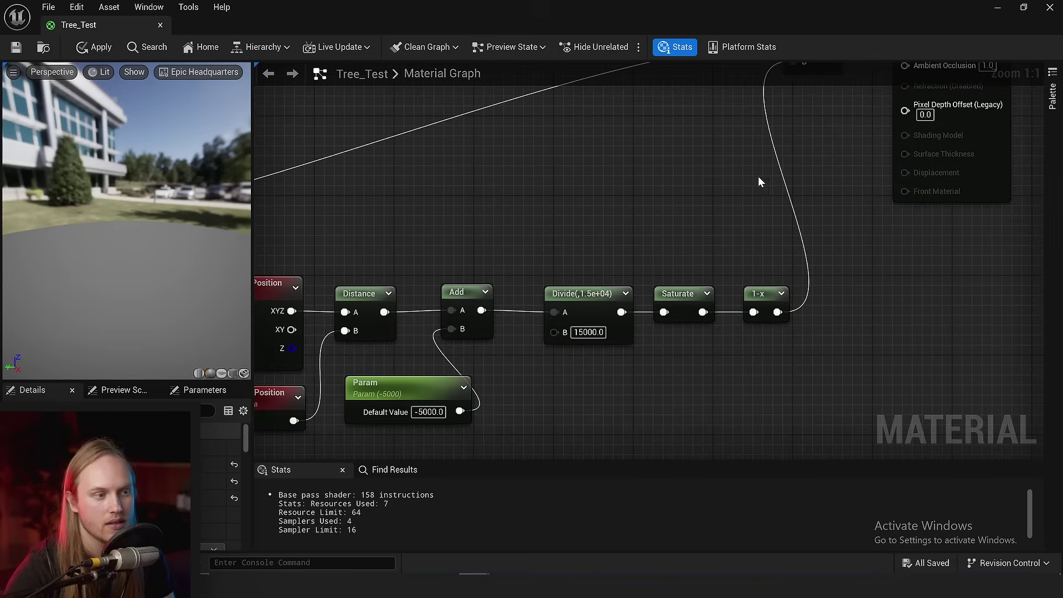
Connect the 1-x output to the material's Base Color as well and save the Tree_Test material.
drag(803, 202, 258, 433)
scroll(558, 266, down, 2)
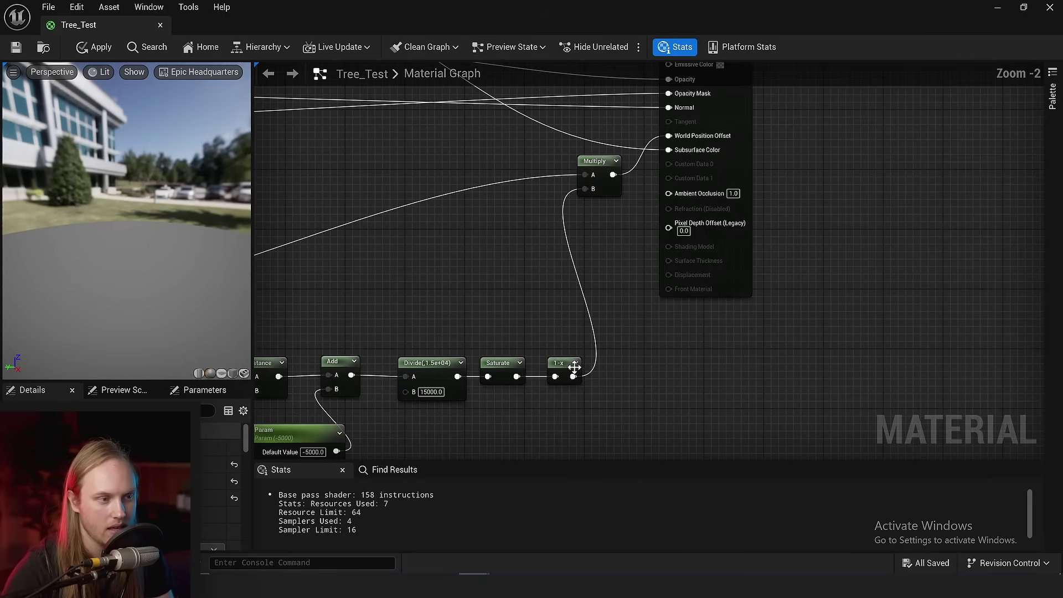
drag(573, 377, 702, 216)
drag(672, 169, 669, 175)
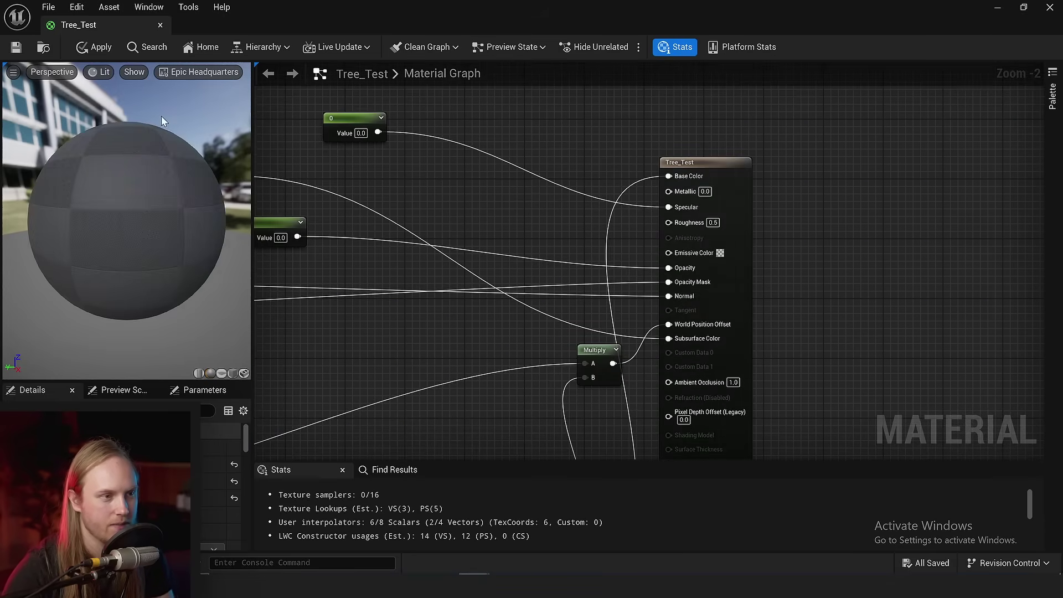
click(16, 48)
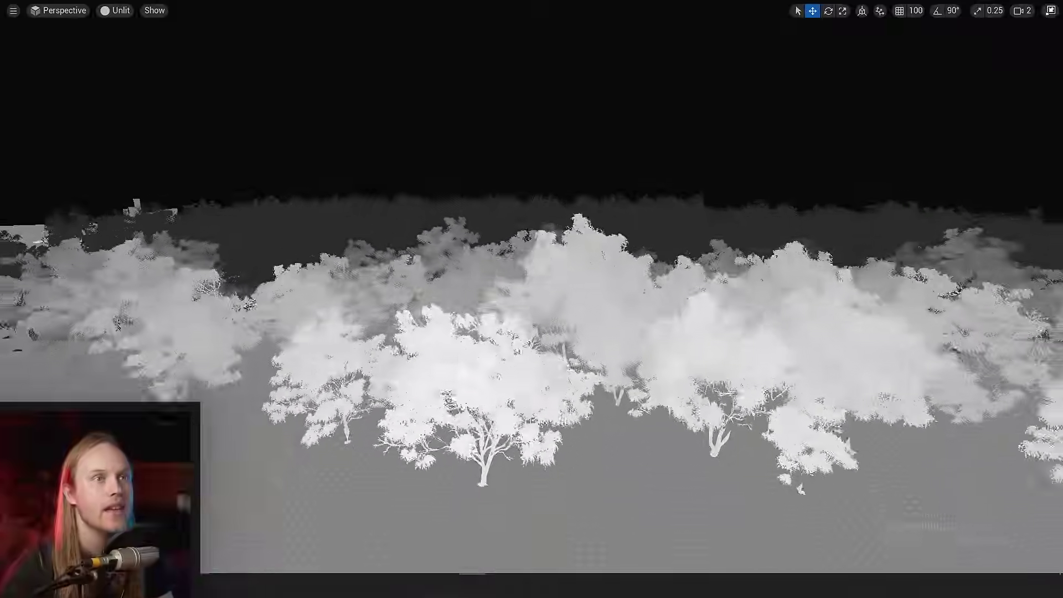
Fly toward and away from the trees in the Unlit view to examine how the distance mask shades them.
key(s)
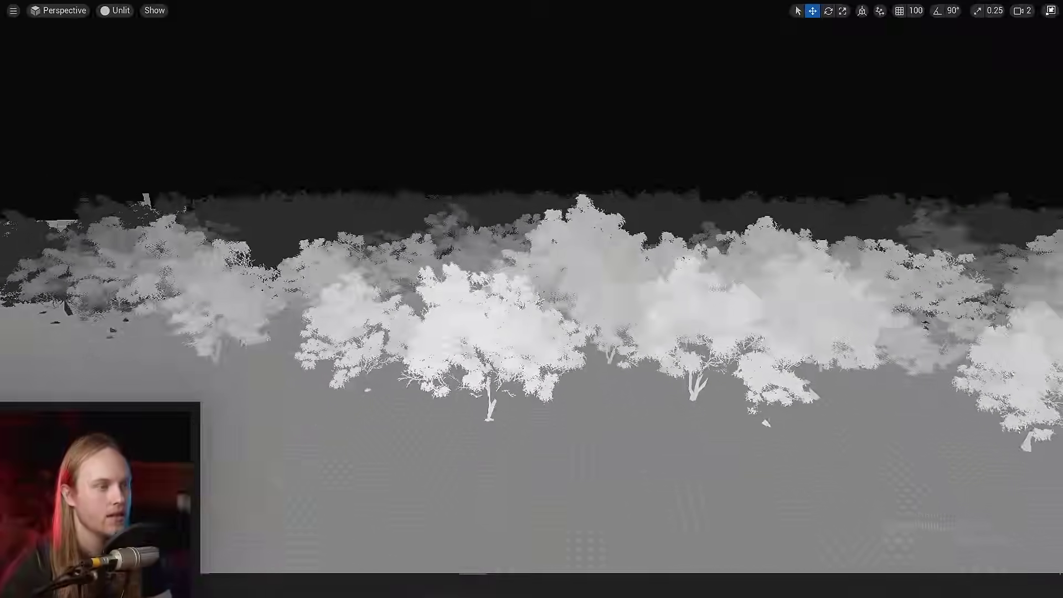
key(w)
key(w)
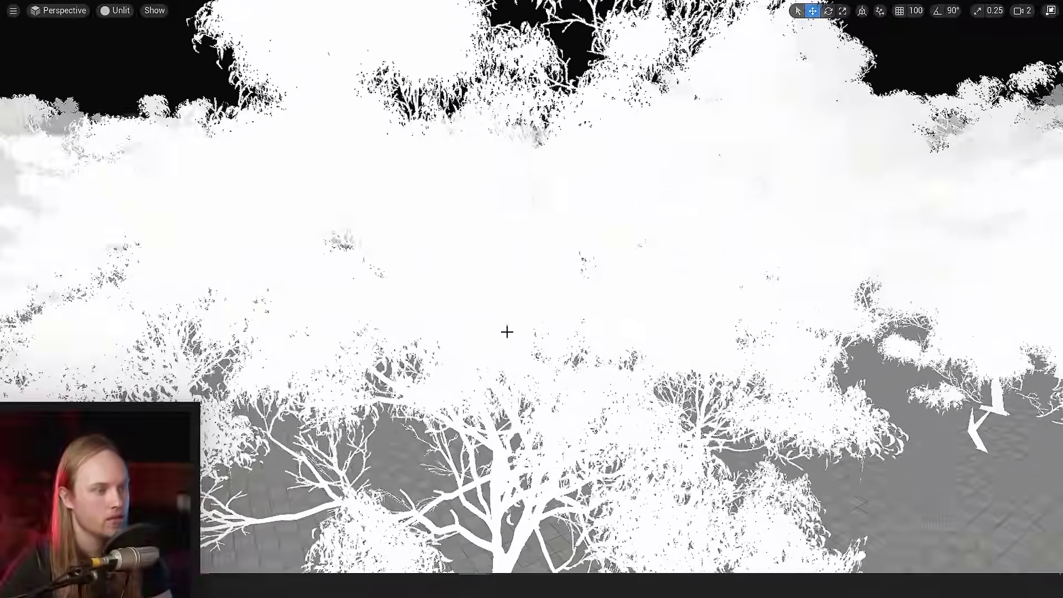
key(s)
right_drag(522, 350, 503, 316)
key(w)
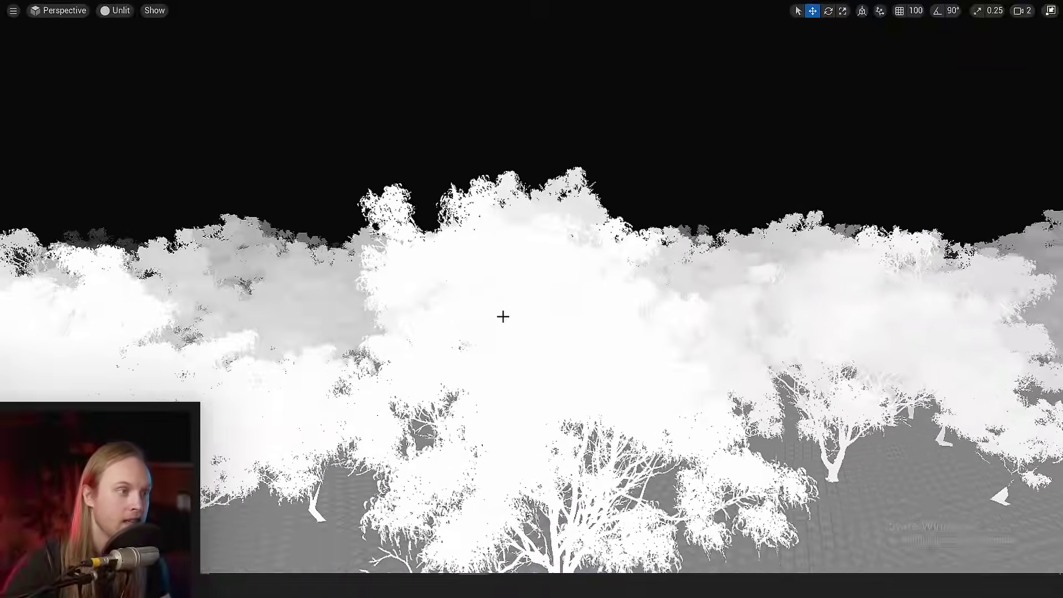
key(e)
mouse_move(409, 299)
right_down()
mouse_move(390, 293)
mouse_move(421, 294)
right_up()
key(q)
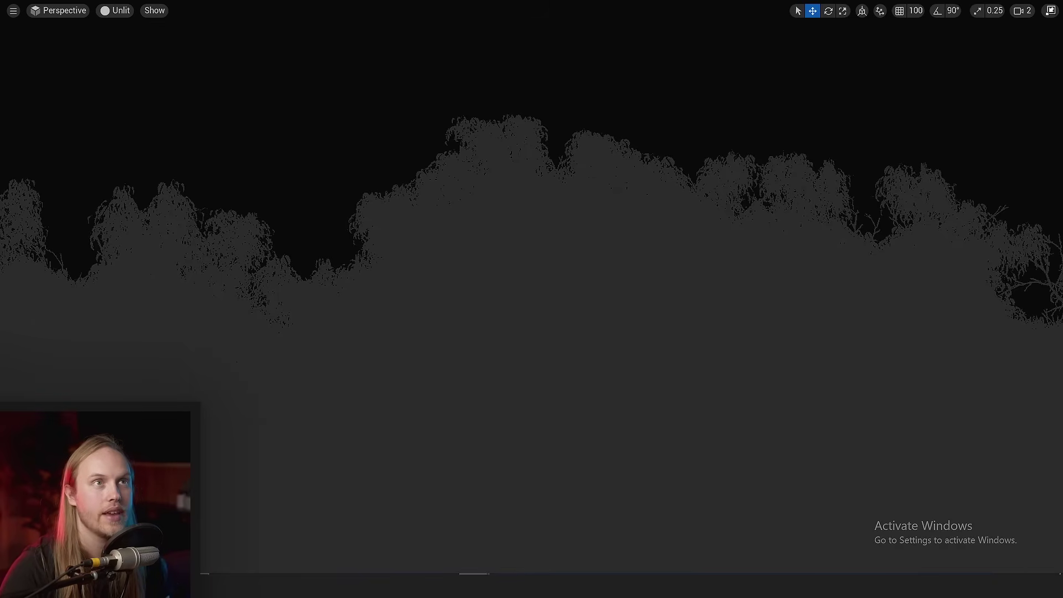
right_drag(421, 293, 409, 299)
key(e)
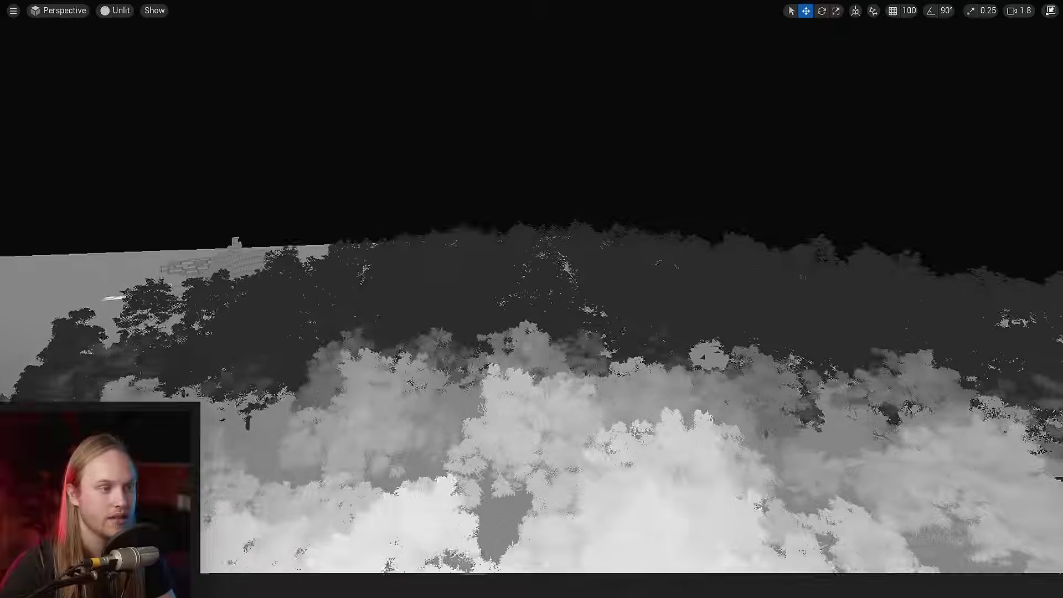
Fly from above the canopy down among the trunks in the Unlit view to examine the mask's falloff at ground level.
key(w)
right_drag(409, 299, 454, 285)
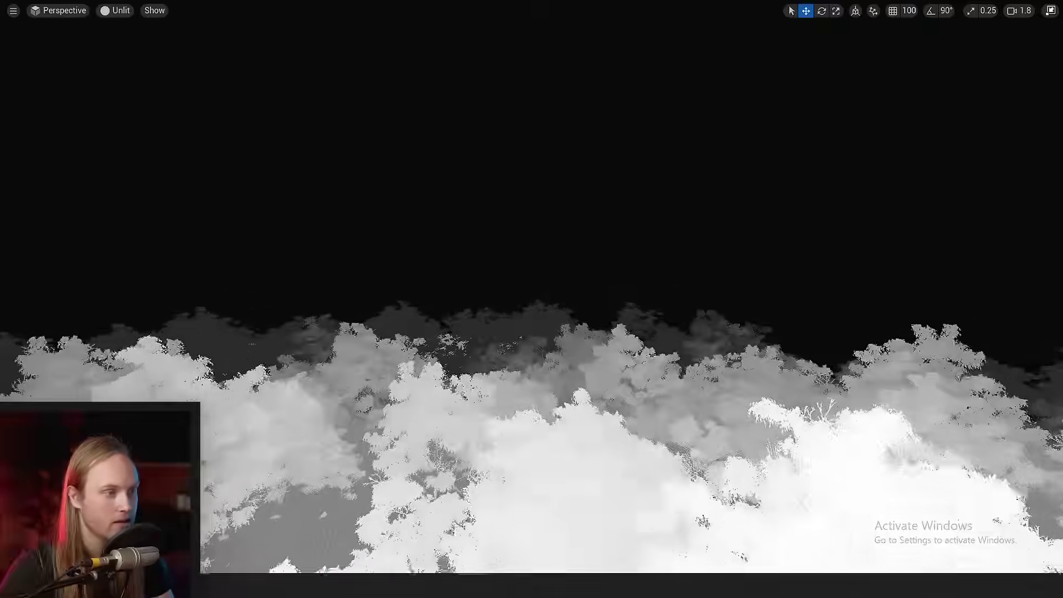
key(w)
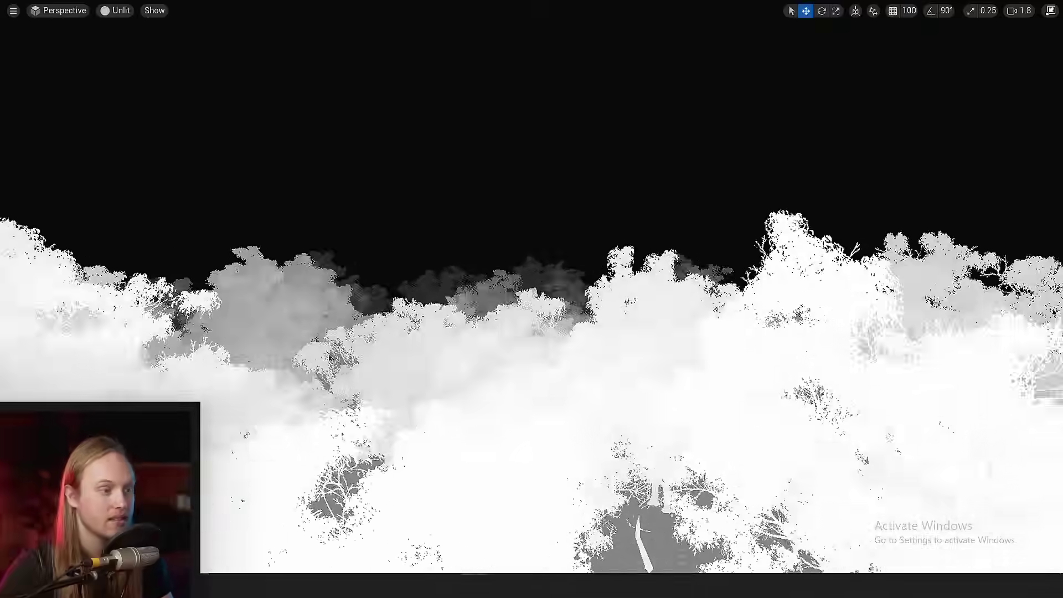
key(w)
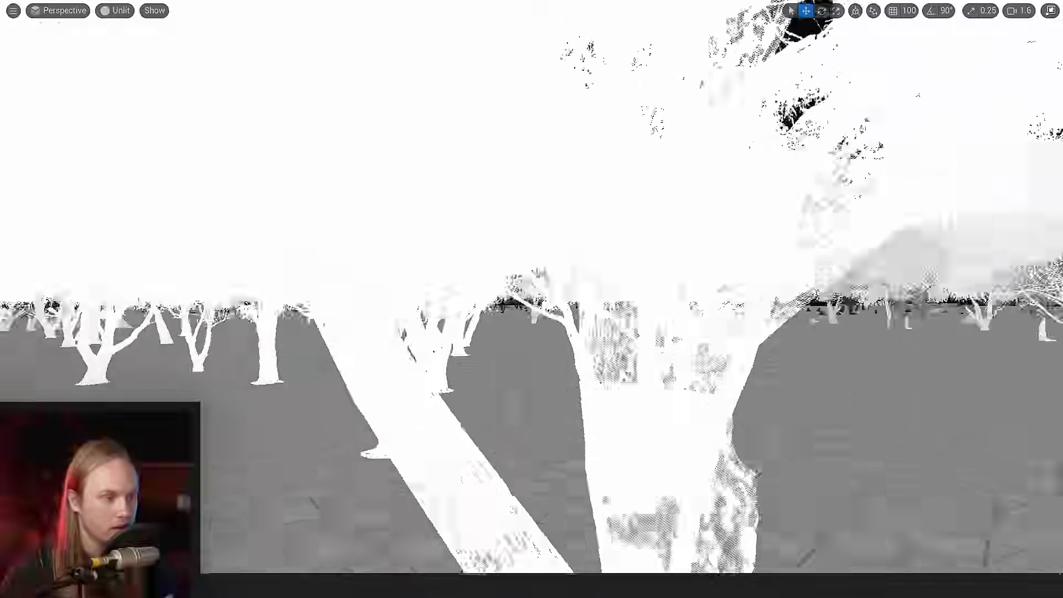
scroll(531, 299, down, 5)
key(w)
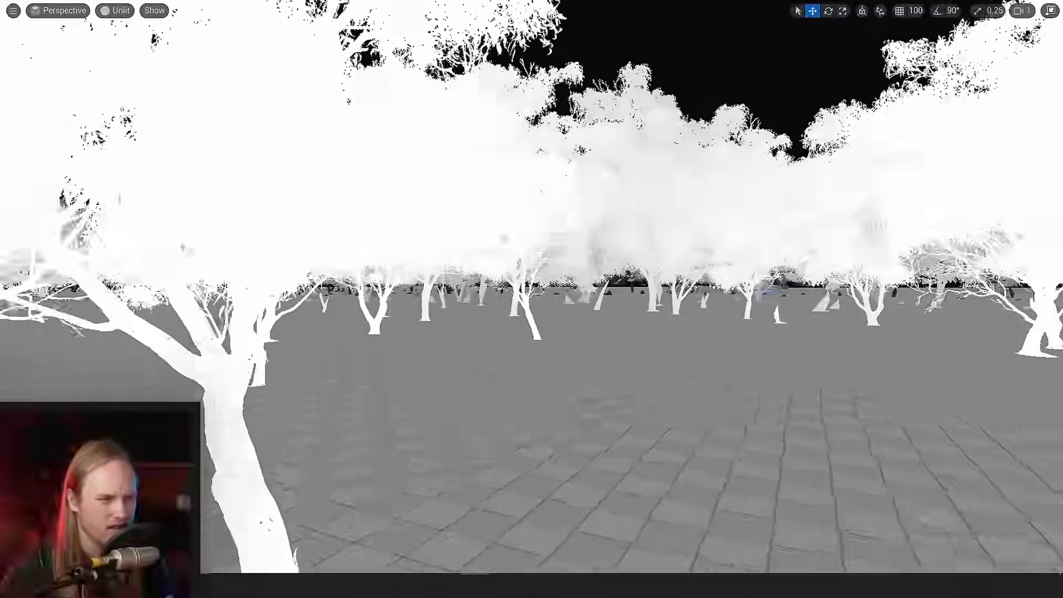
scroll(531, 299, up, 3)
key(w)
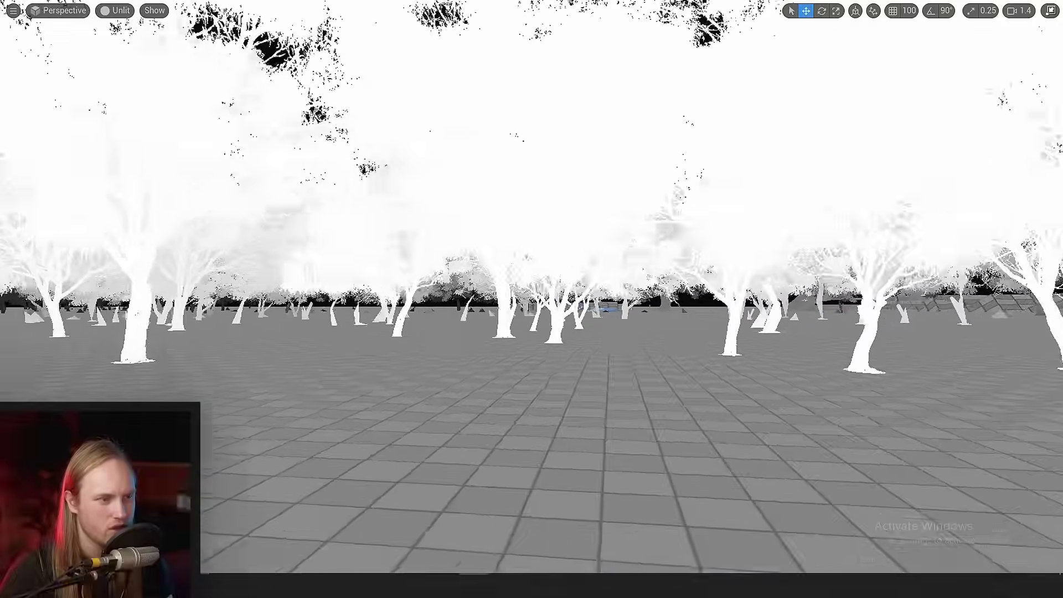
key(s)
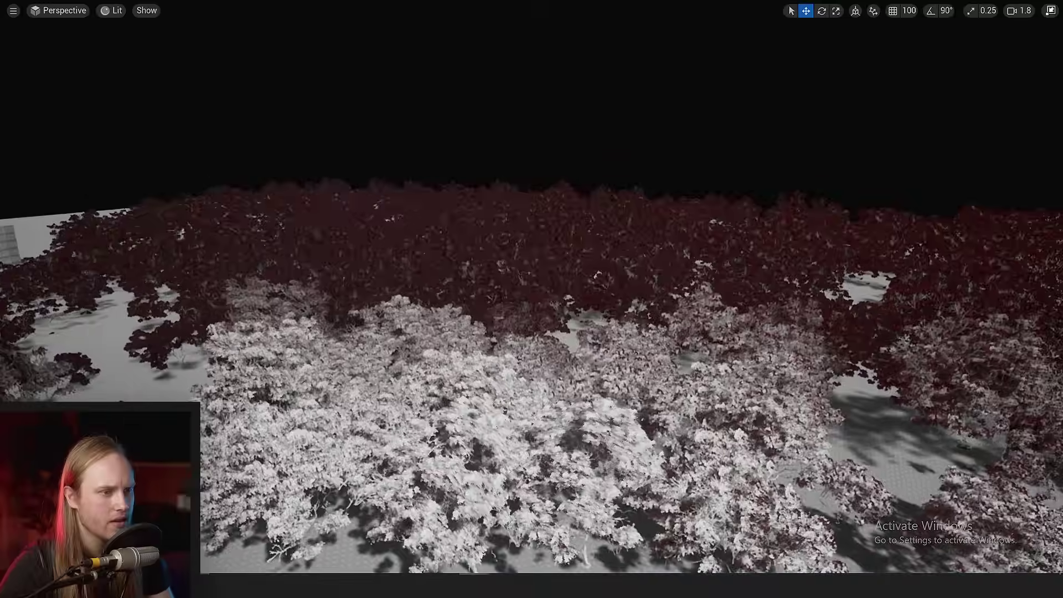
Fly over the treetops in the Lit view to examine the distance mask and the wind motion on near and far trees.
key(a)
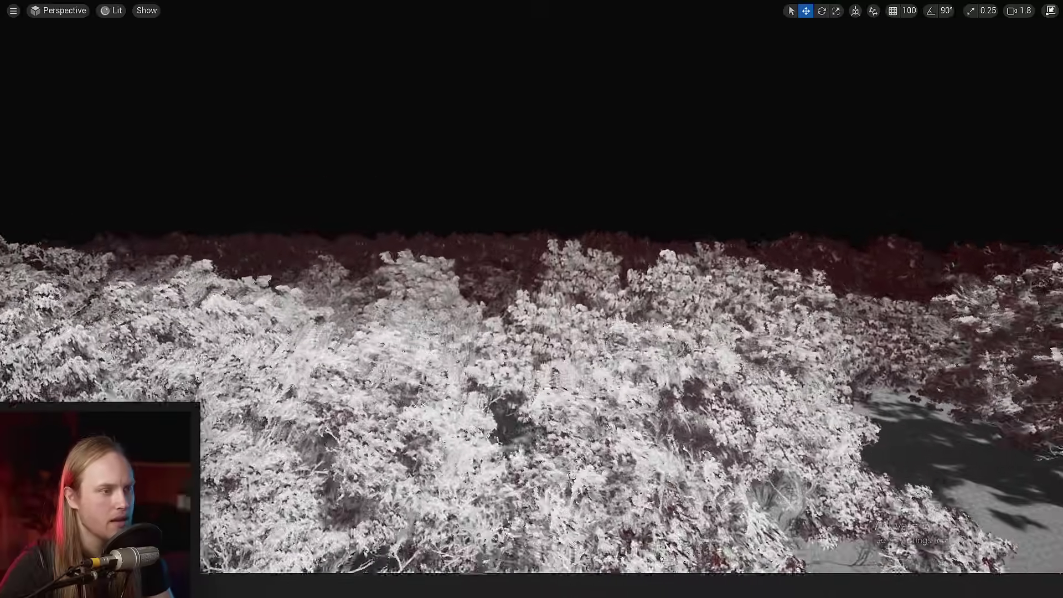
key(w)
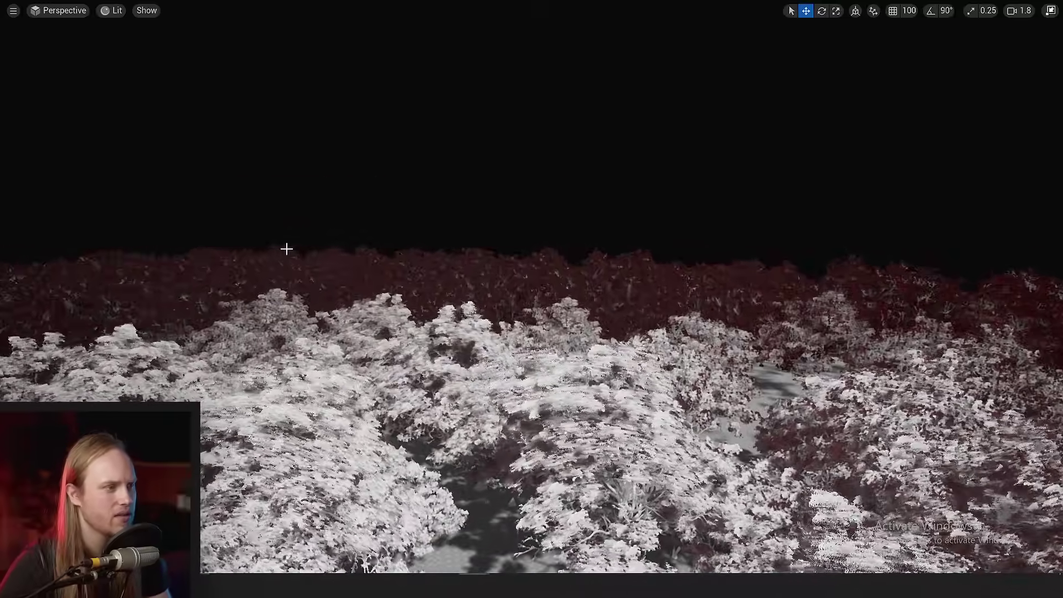
key(w)
right_drag(327, 268, 266, 268)
key(w)
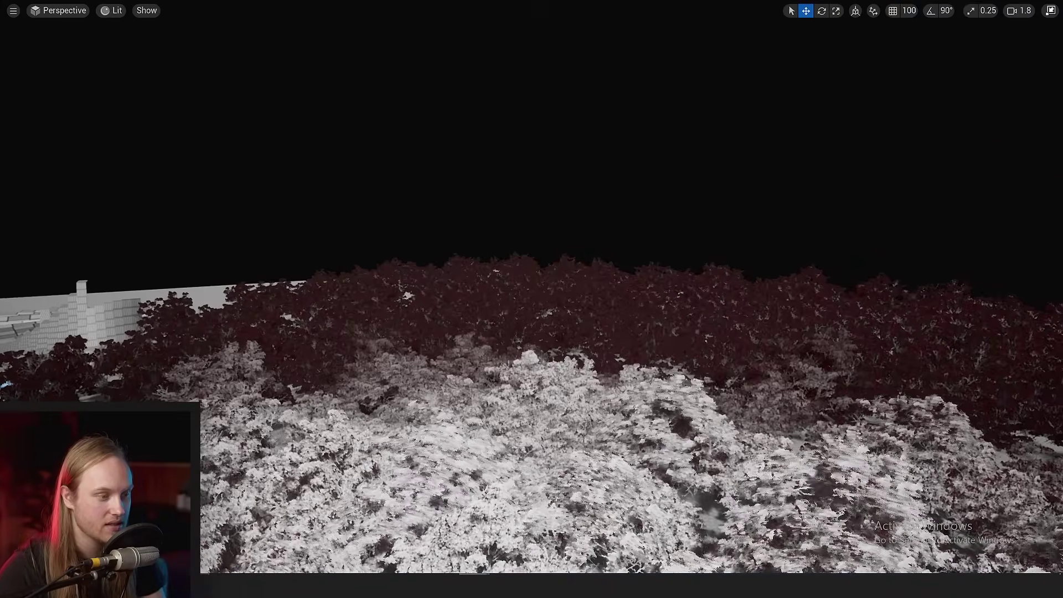
Switch to the Tree_Test material and examine the Max node feeding the Base Color input.
mouse_move(475, 582)
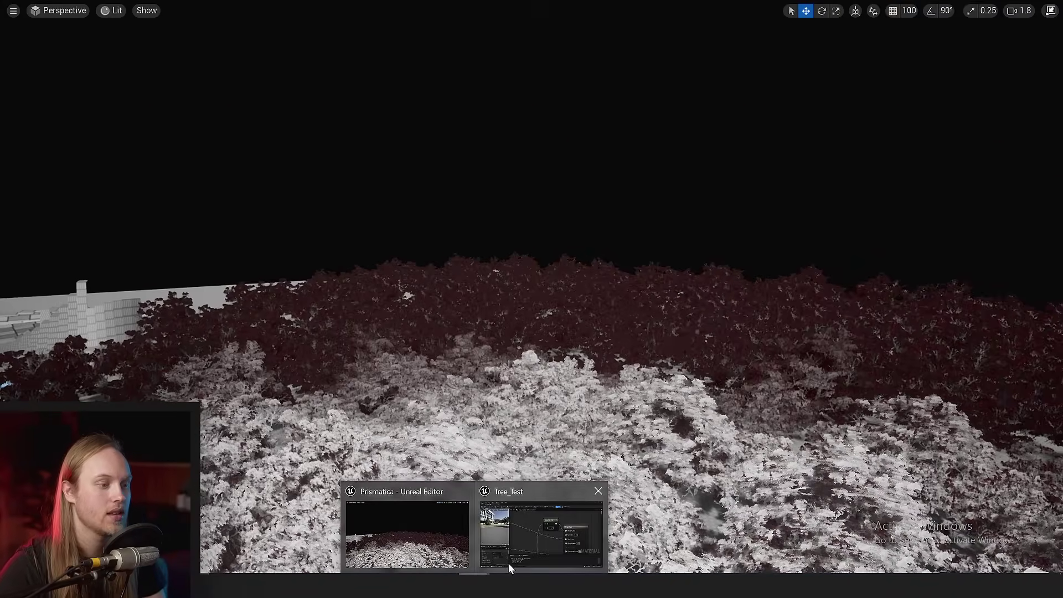
click(508, 531)
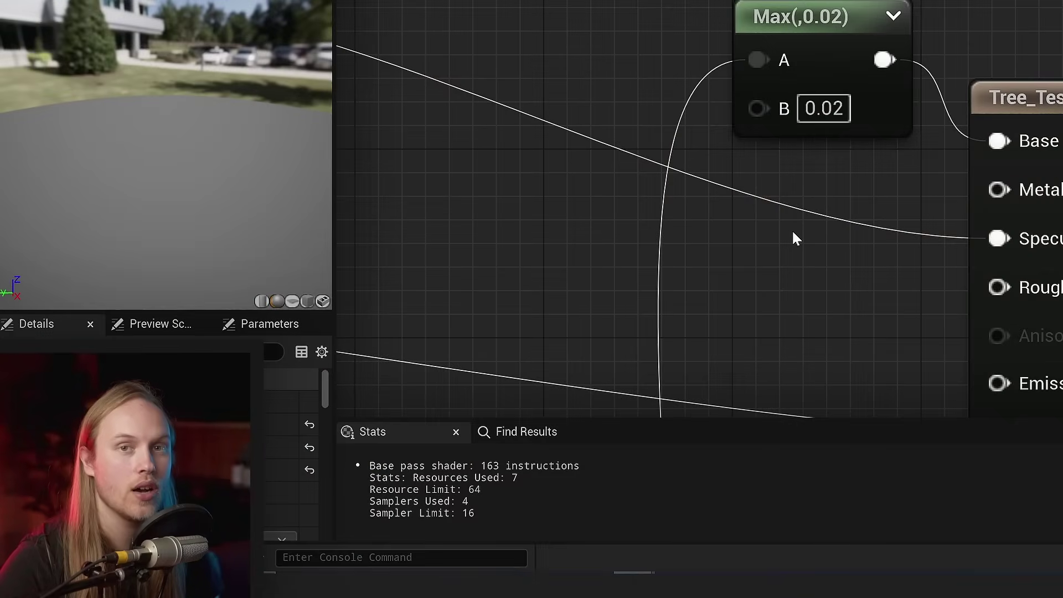
right_drag(784, 256, 1057, 293)
scroll(782, 251, down, 5)
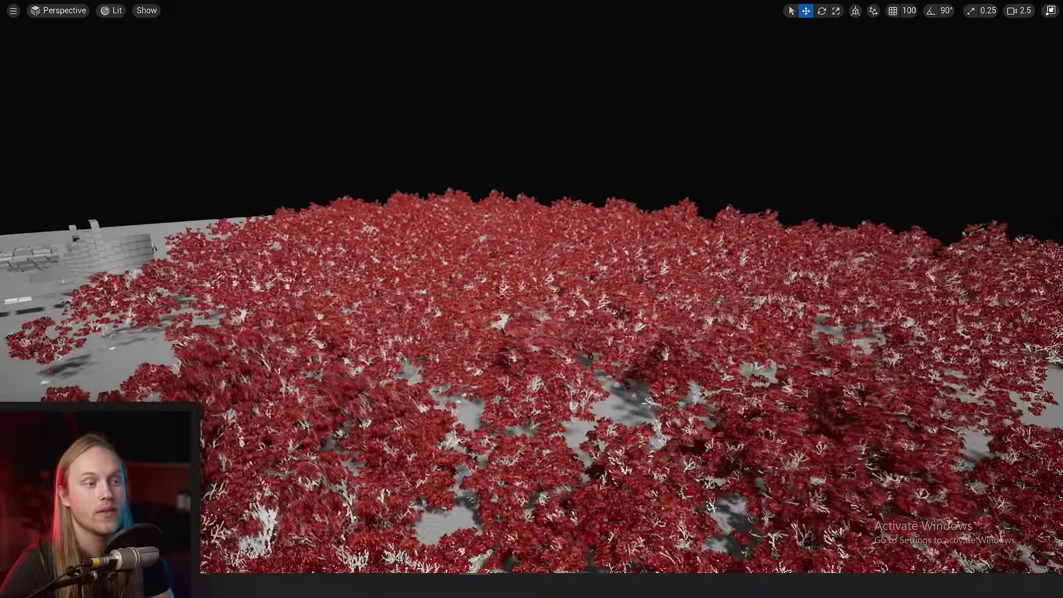
Fly back and forth over the red treetops in the Lit view to examine the wind motion at different distances.
key(s)
key(w)
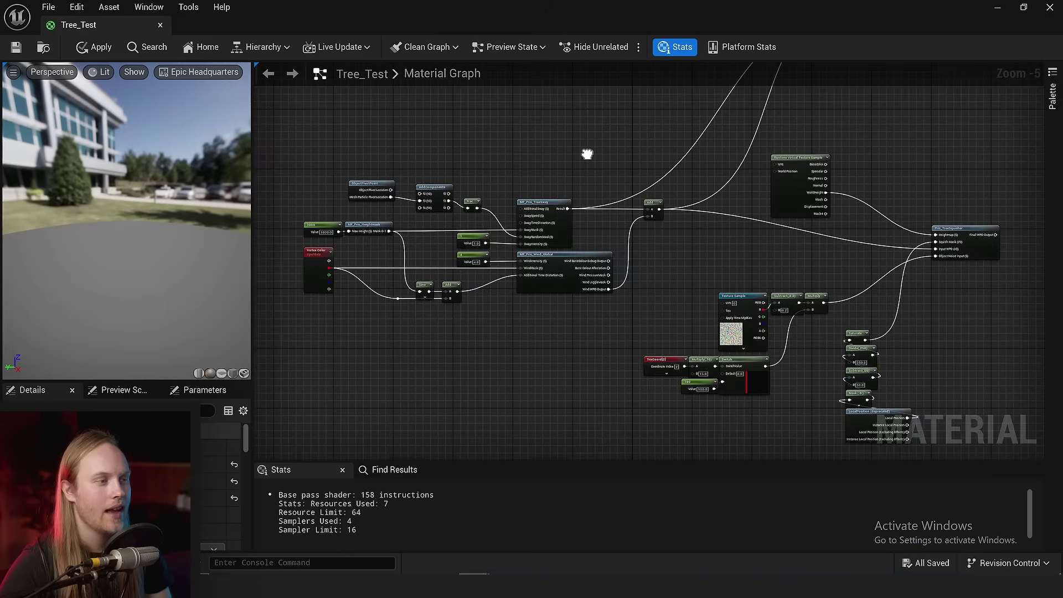
Trace the wind nodes of the Tree_Test graph through the Leaves??? switch to the Multiply node before World Position Offset.
drag(854, 331, 653, 272)
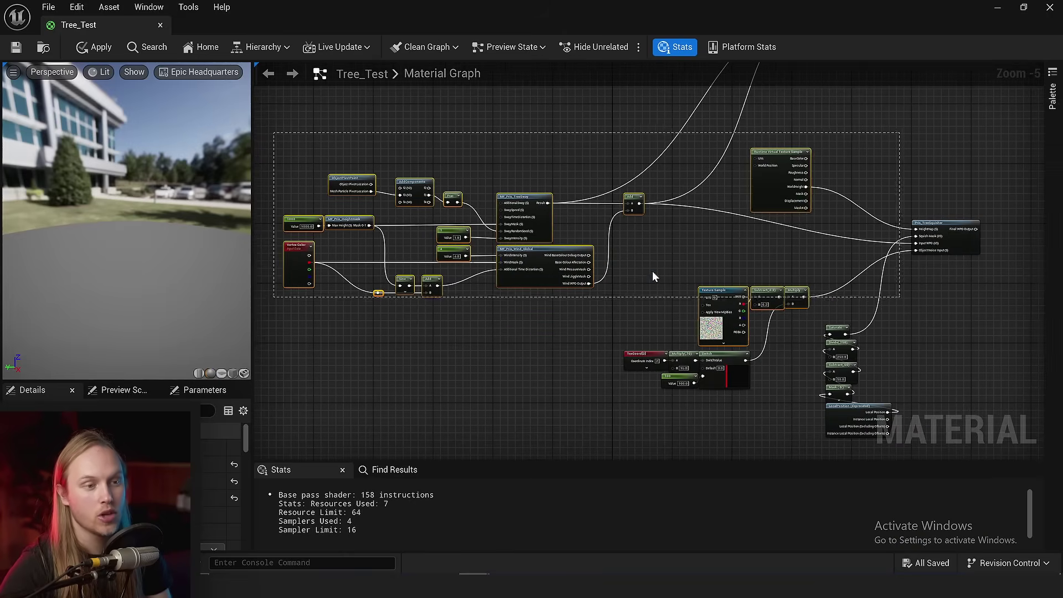
right_drag(714, 271, 577, 442)
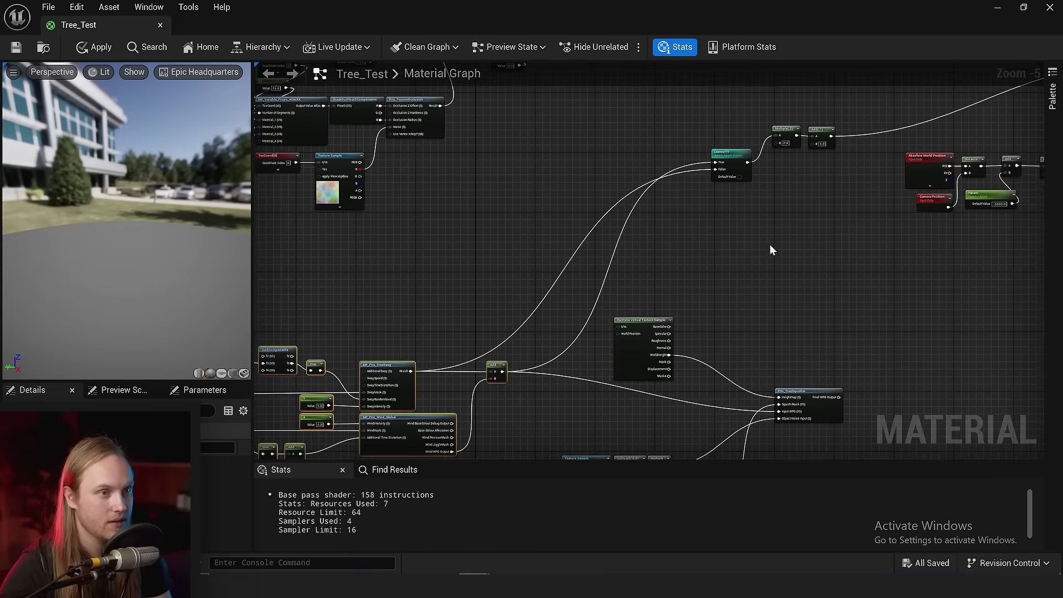
right_drag(770, 244, 491, 341)
scroll(524, 324, up, 3)
right_drag(438, 292, 486, 356)
right_drag(602, 289, 407, 360)
right_drag(732, 198, 512, 244)
right_drag(655, 235, 489, 270)
right_drag(551, 250, 503, 269)
scroll(503, 269, up, 2)
drag(687, 241, 558, 250)
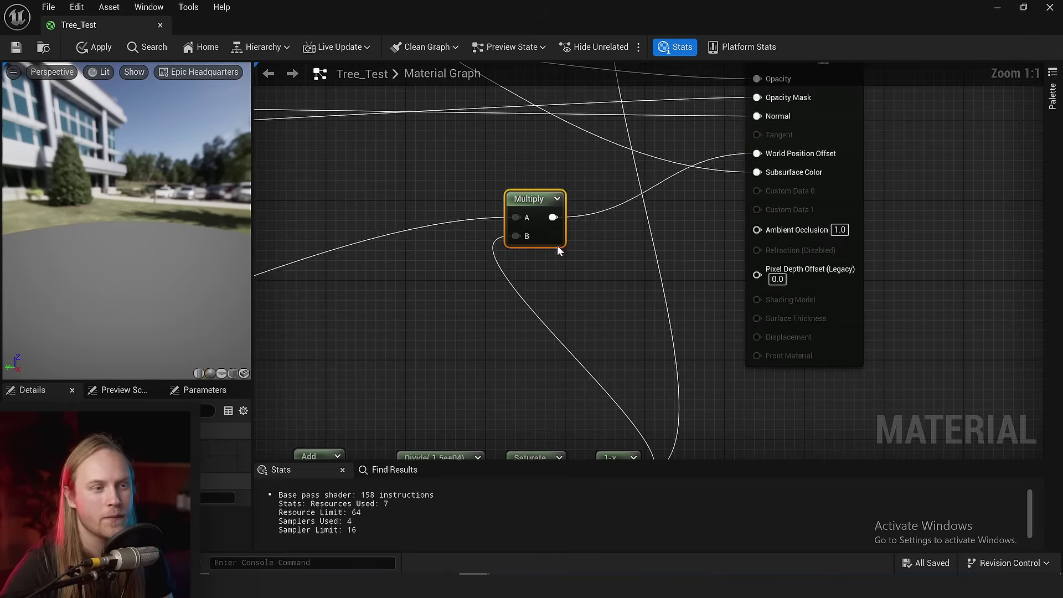
Examine the distance-mask chain from Absolute World Position and Camera Position to 1-x and its link into the Multiply node.
right_drag(605, 344, 726, 190)
scroll(714, 249, down, 2)
drag(746, 263, 589, 325)
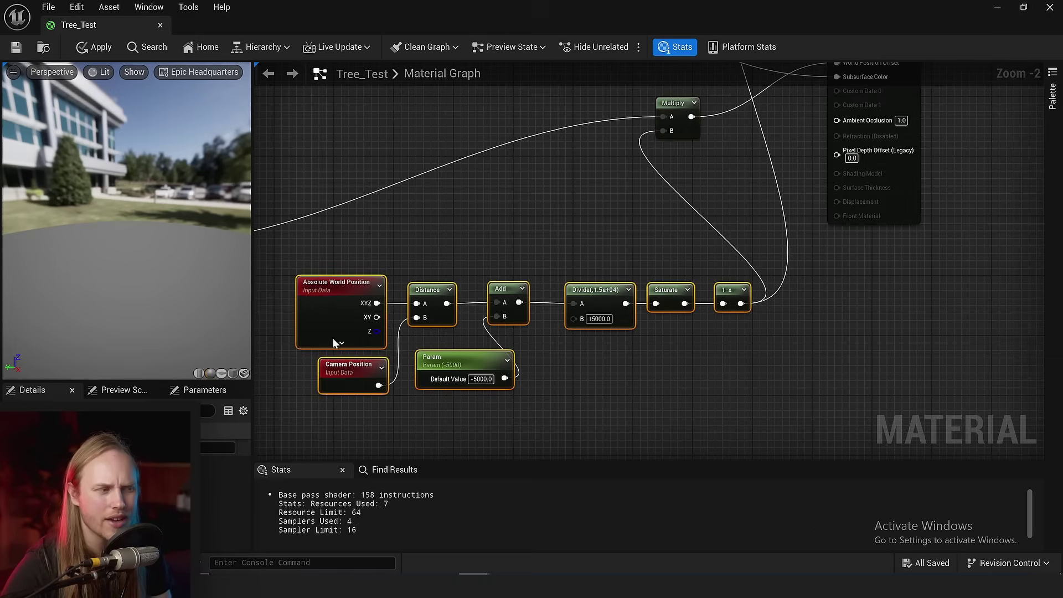
drag(332, 339, 333, 361)
click(539, 210)
right_drag(651, 157, 624, 280)
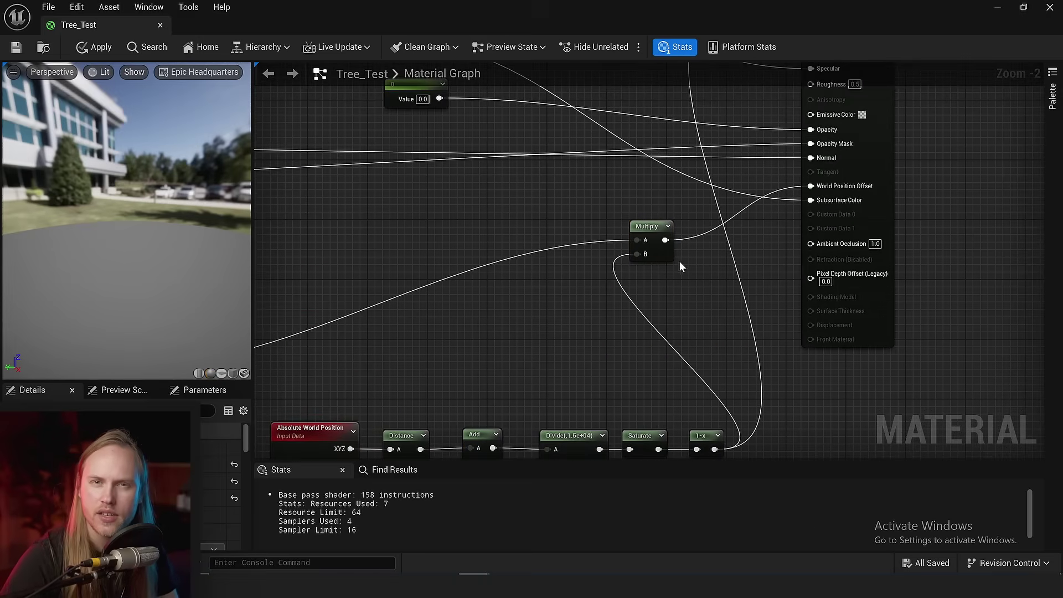
Compare the extent of the wind network with the distance-mask chain and check the shader instruction stats.
scroll(680, 265, down, 5)
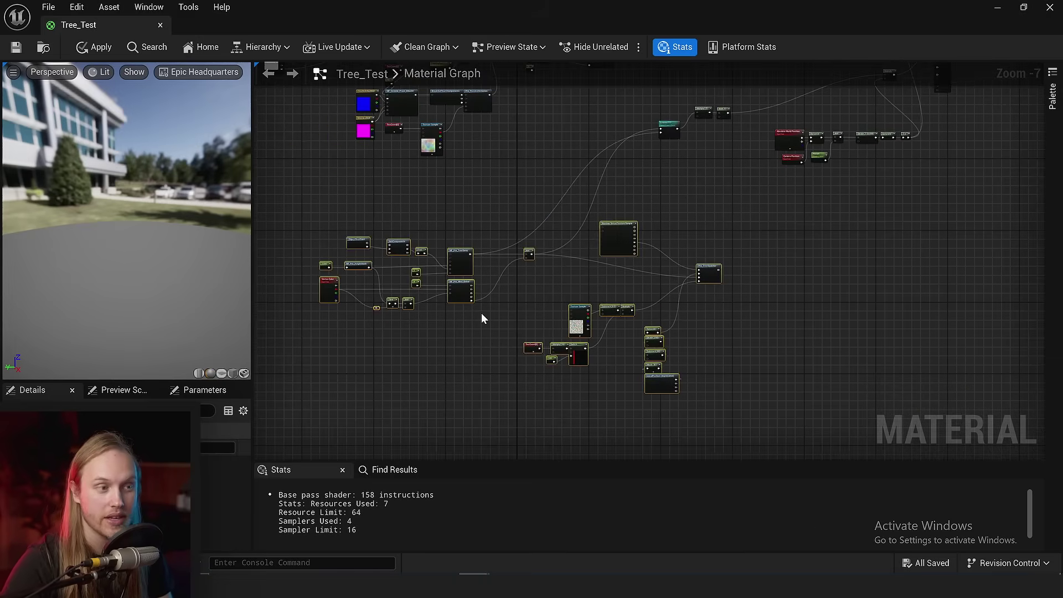
scroll(619, 200, up, 6)
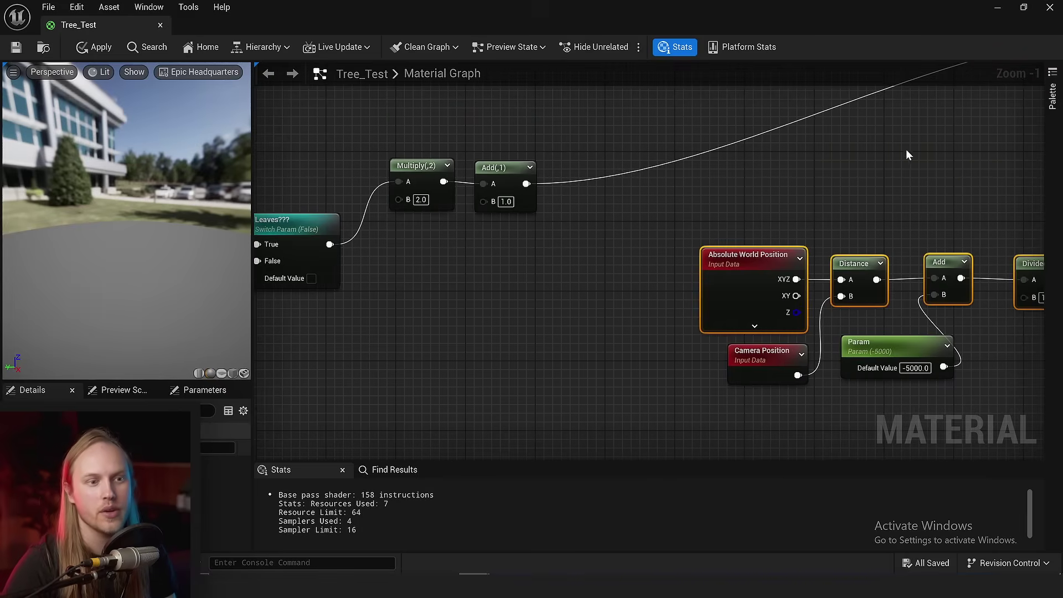
scroll(775, 182, down, 2)
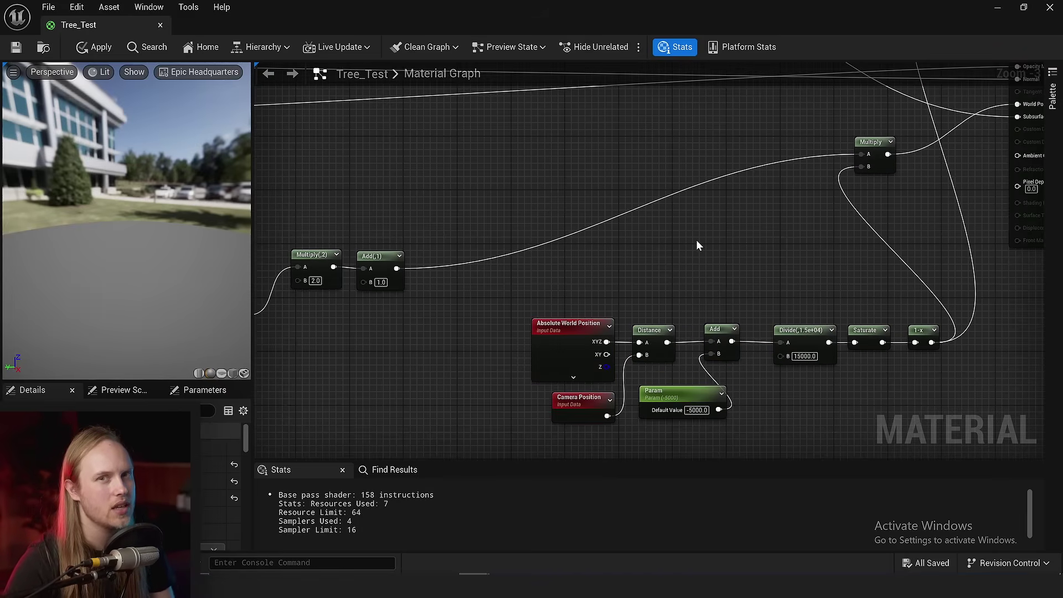
right_drag(696, 241, 783, 123)
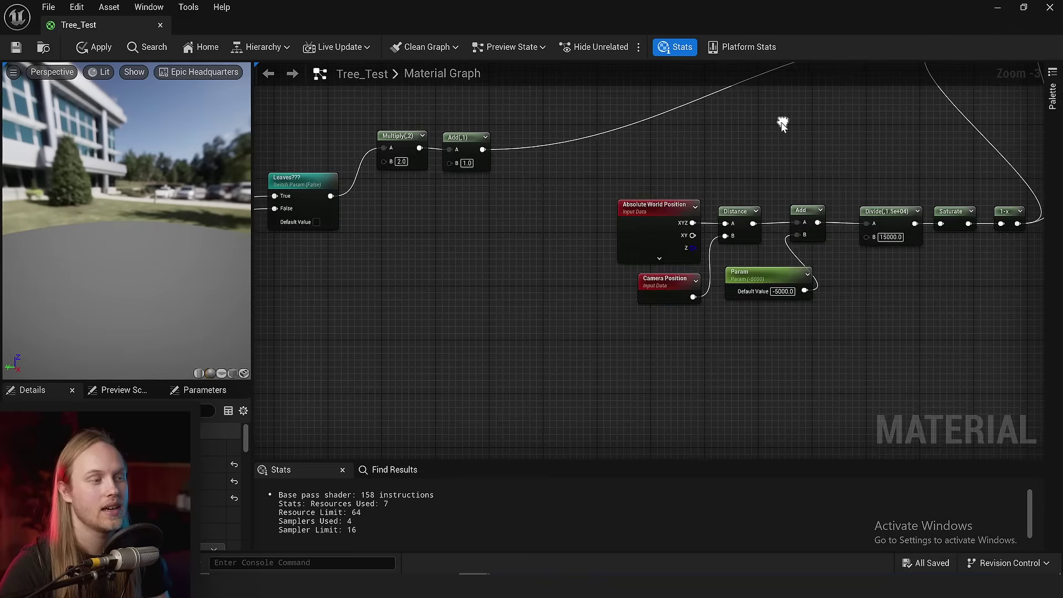
scroll(705, 199, down, 1)
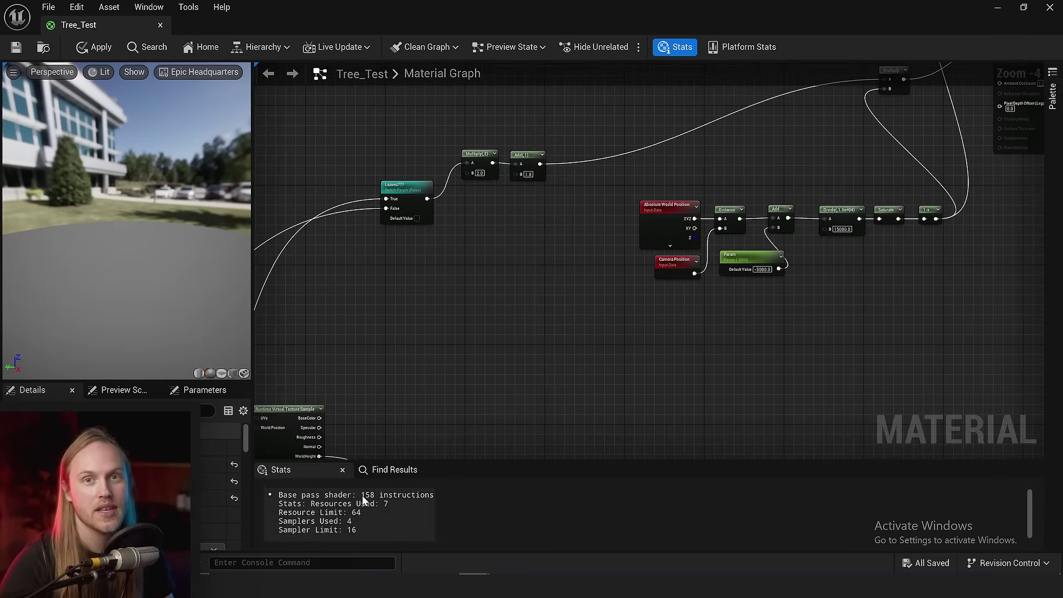
scroll(826, 163, up, 1)
right_drag(826, 163, 665, 221)
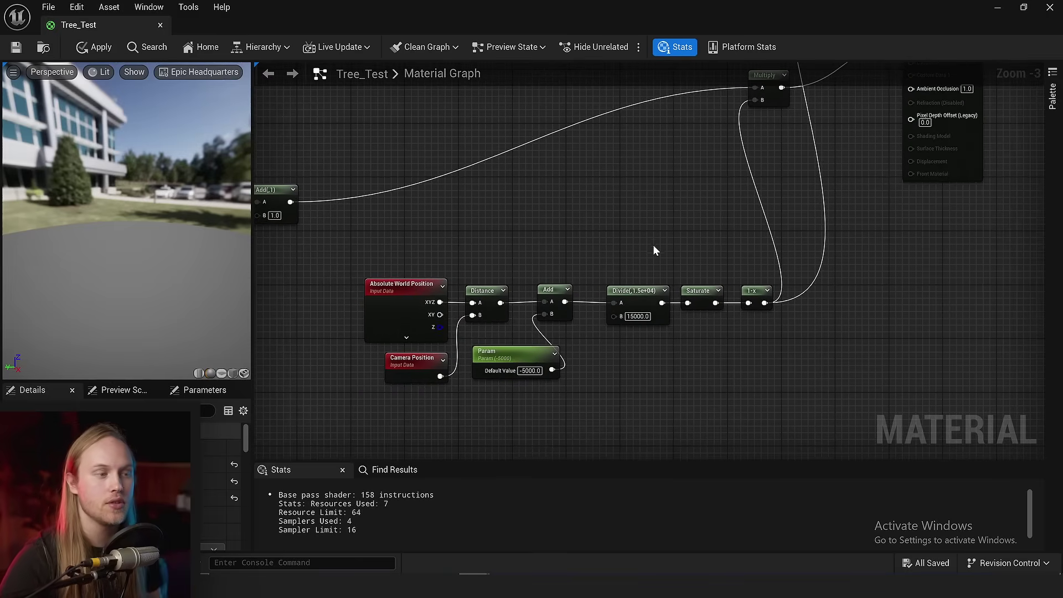
scroll(653, 244, down, 7)
drag(1010, 93, 357, 427)
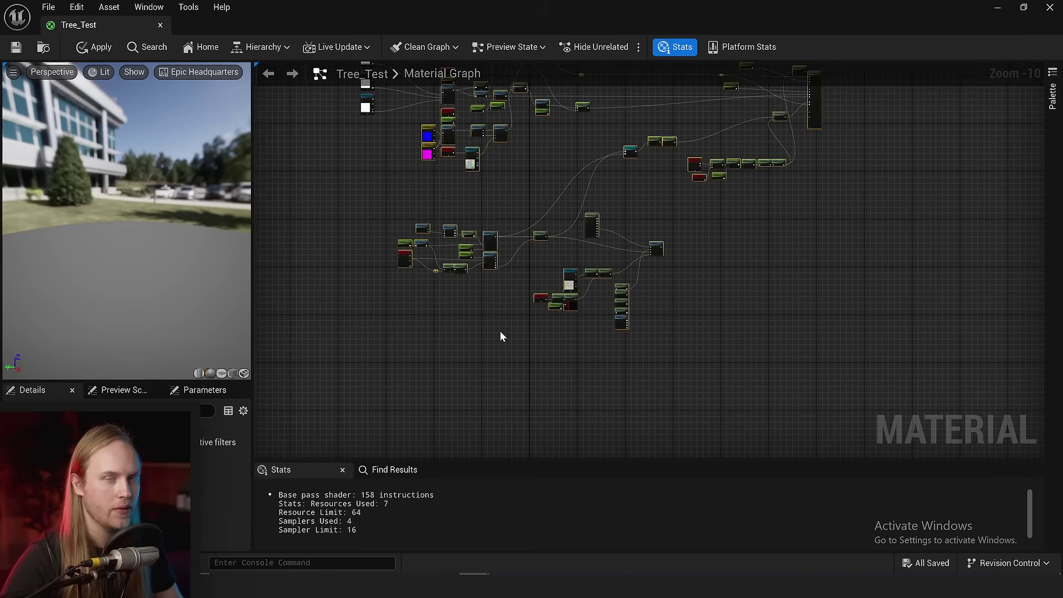
Break the link into the material's World Position Offset input and undo the break.
right_drag(728, 208, 455, 450)
scroll(637, 334, up, 6)
scroll(739, 171, up, 4)
right_drag(739, 171, 638, 326)
scroll(714, 222, up, 6)
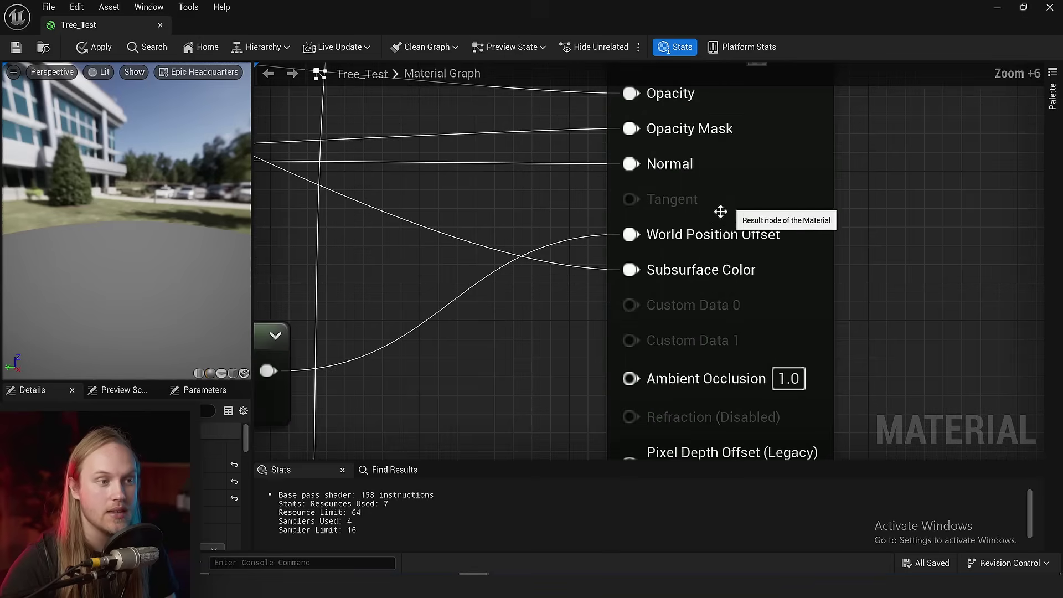
alt+click(631, 235)
scroll(588, 268, down, 4)
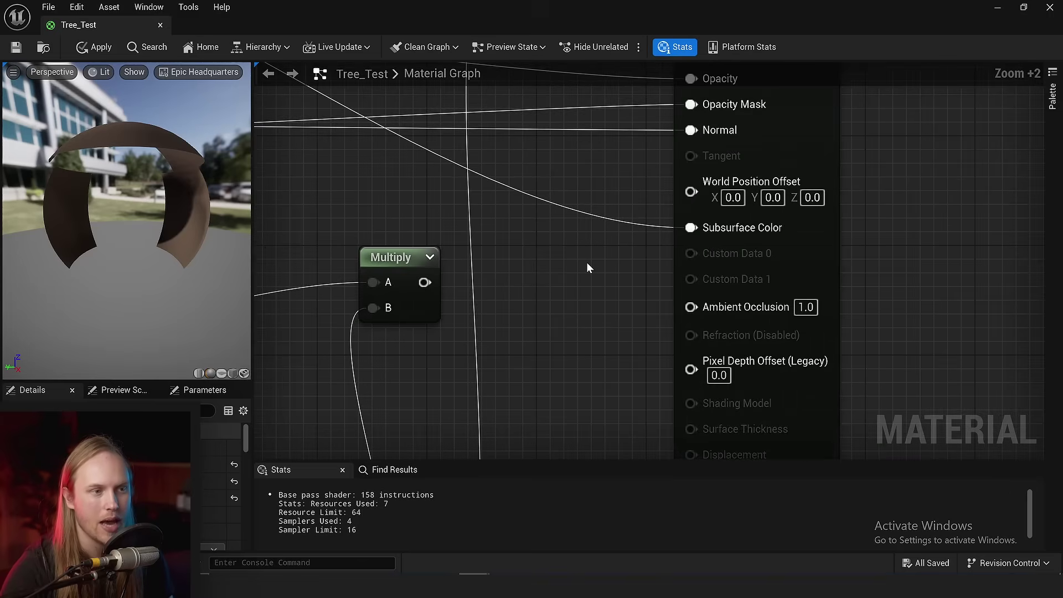
key(ctrl+z)
scroll(559, 276, down, 6)
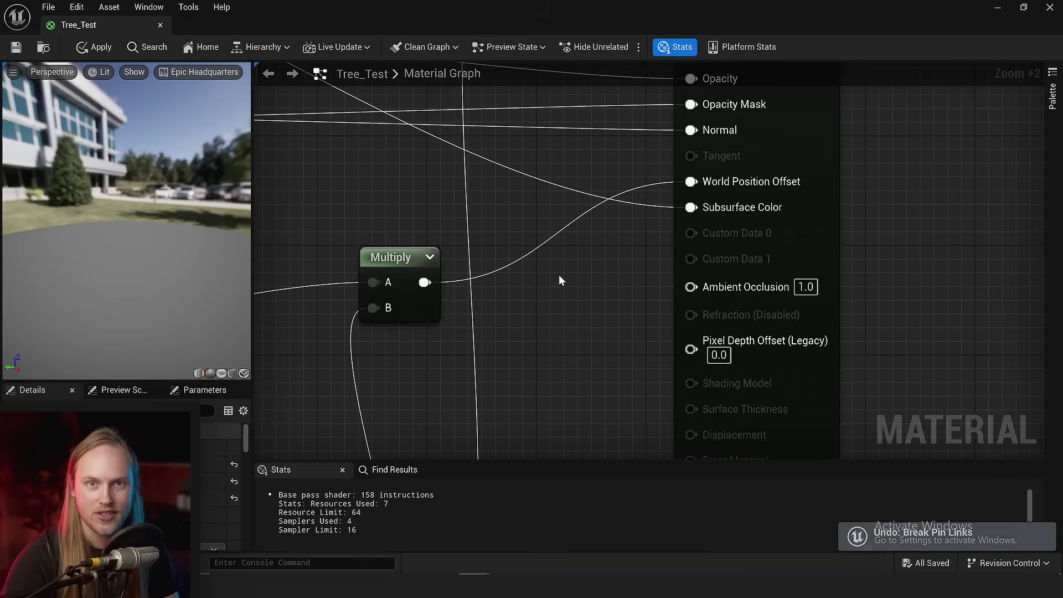
scroll(579, 242, up, 4)
right_drag(577, 287, 484, 337)
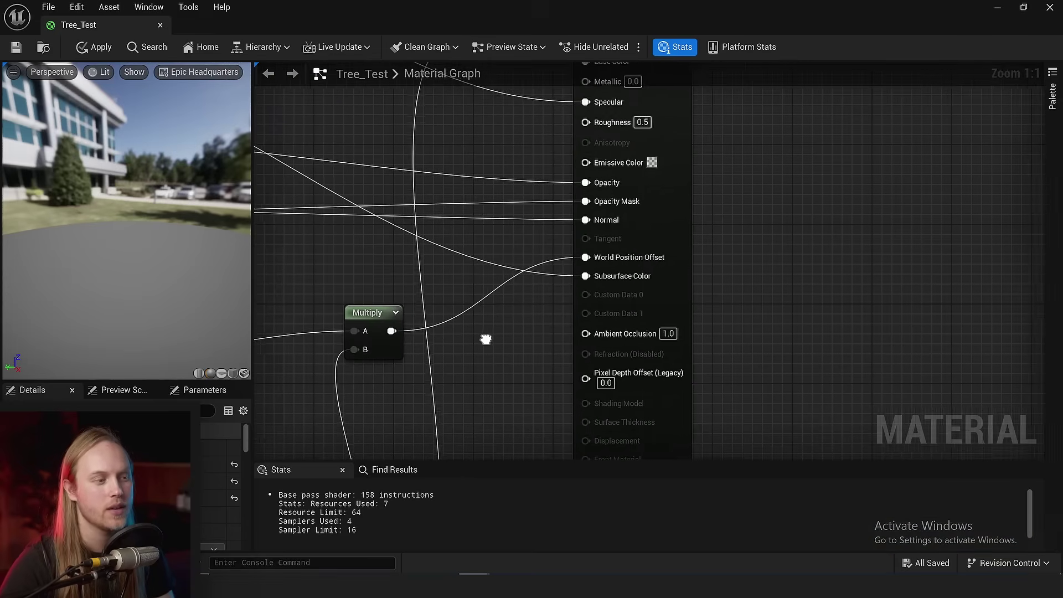
scroll(484, 337, up, 2)
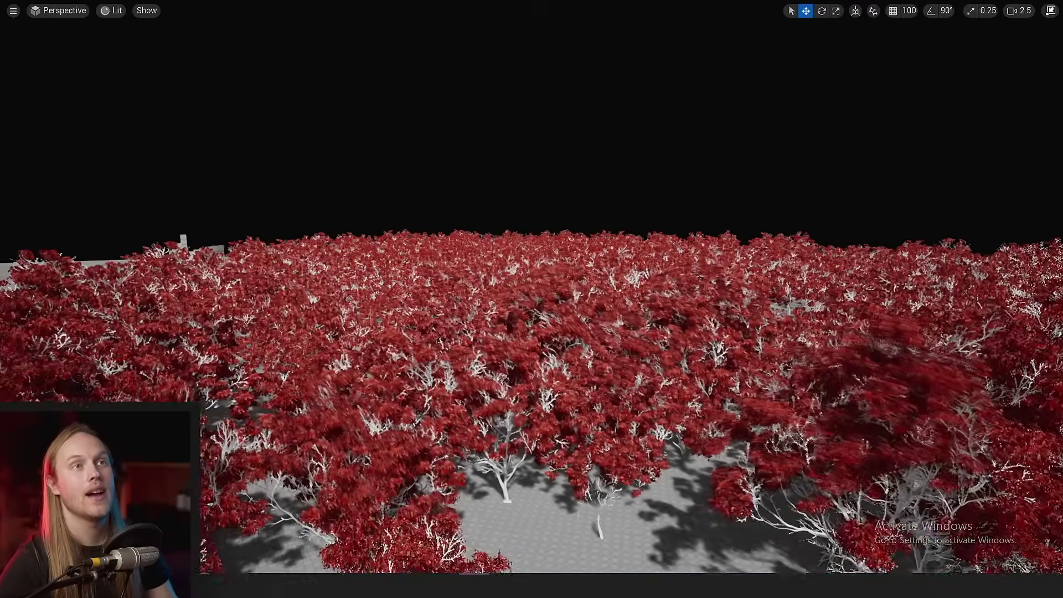
Clear the Project Settings search, close the settings window and show the level viewport full screen.
right_drag(532, 299, 562, 385)
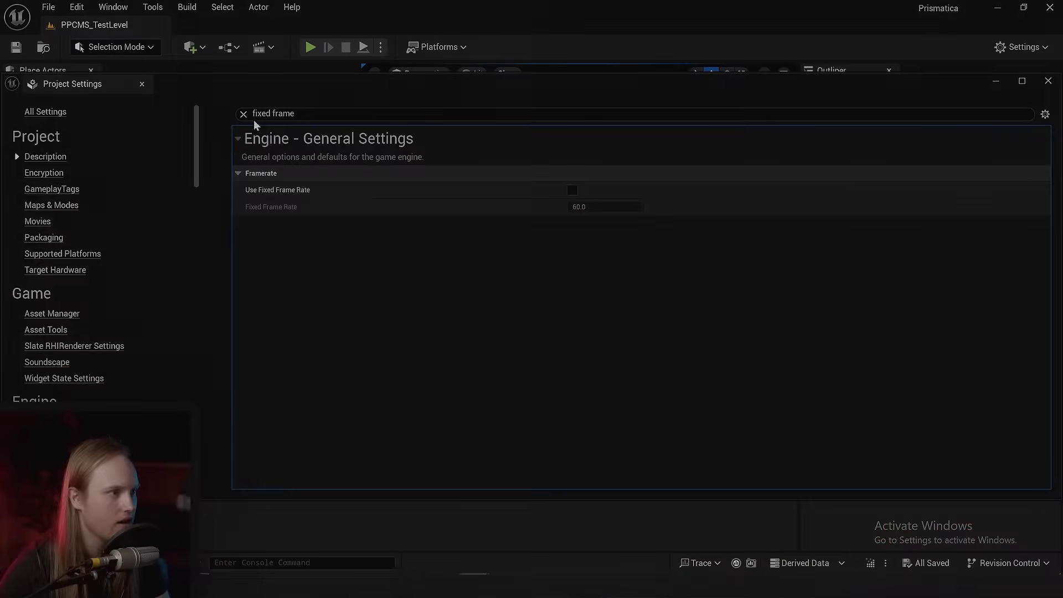
click(244, 114)
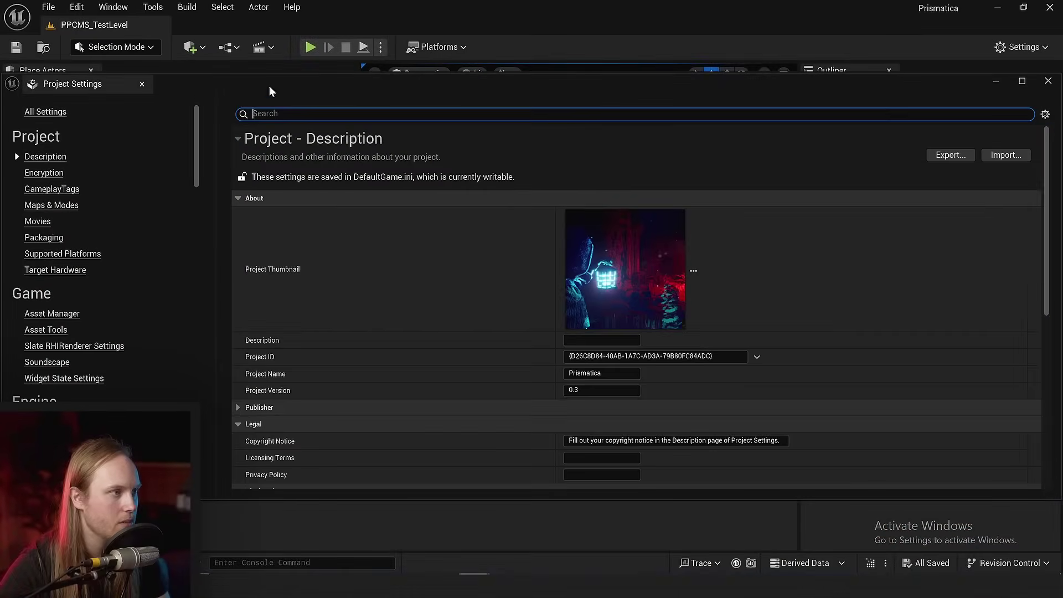
click(1048, 81)
key(F11)
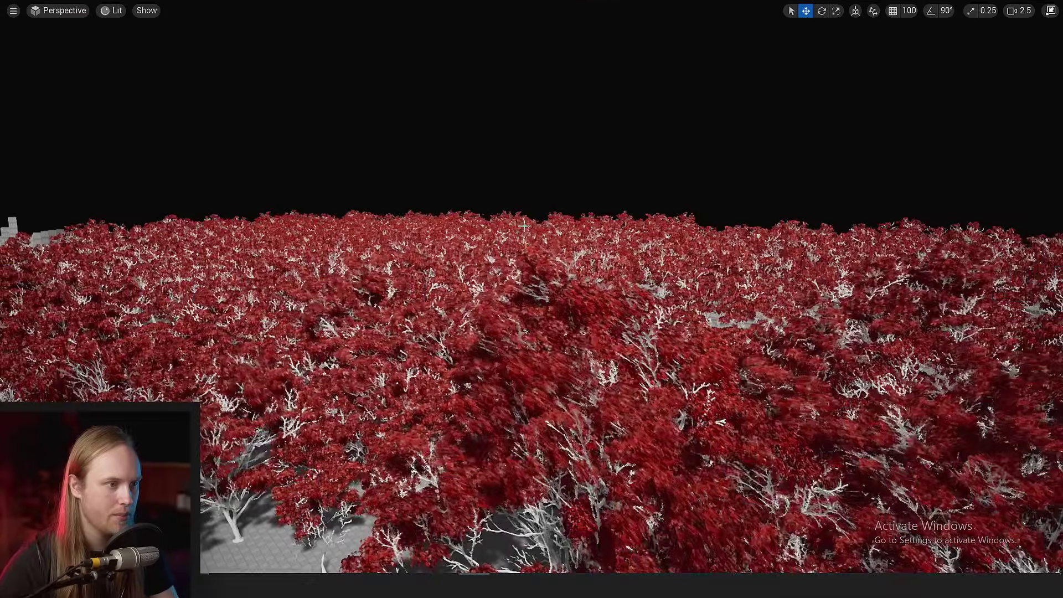
Turn on the frame-rate display with the console command stat fps and look across the forest.
key(grave)
text(stat)
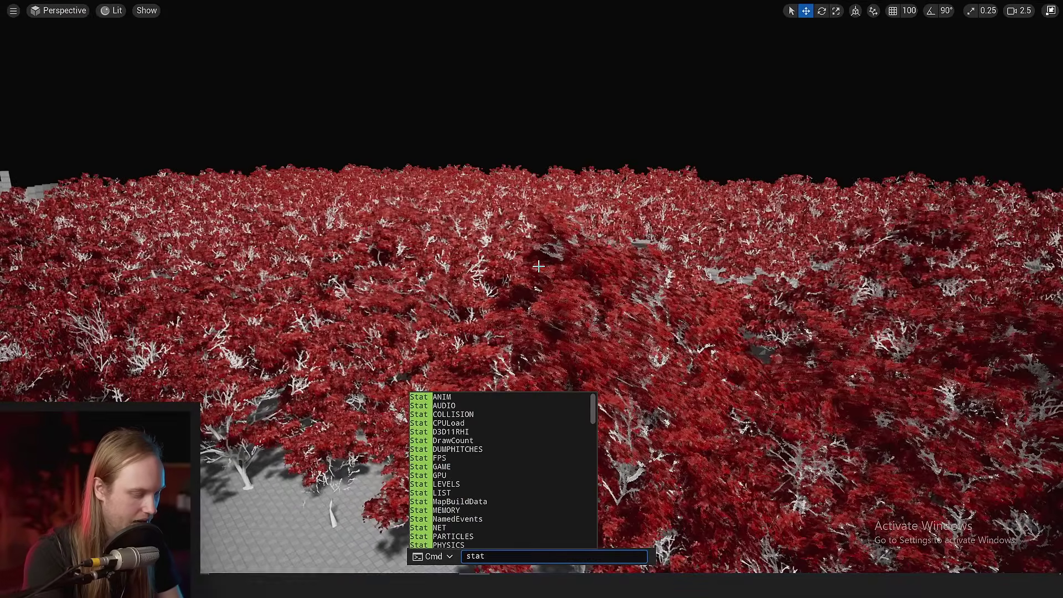
text( fps)
key(Return)
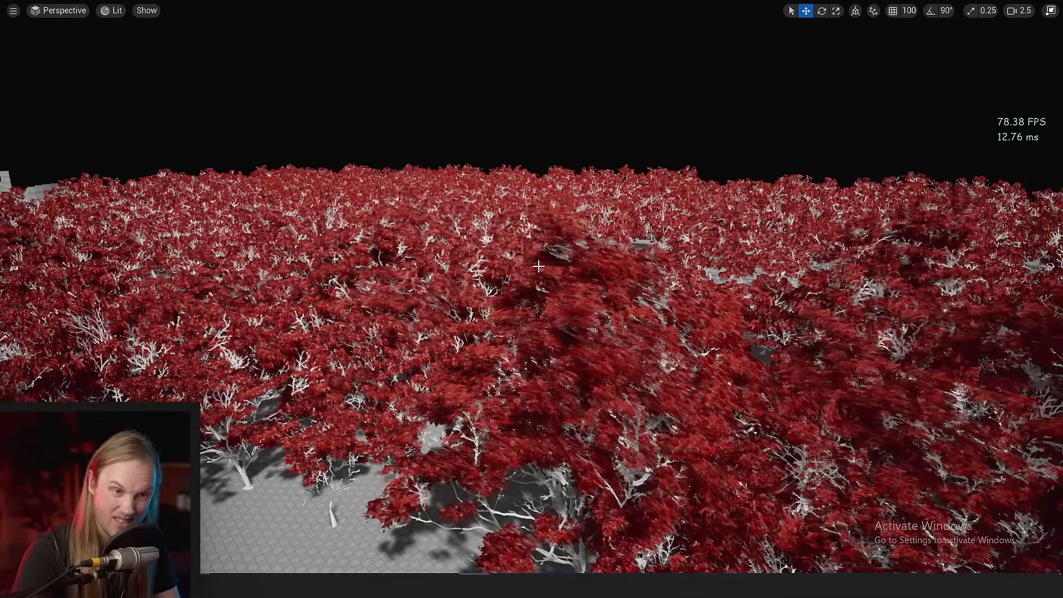
mouse_move(538, 266)
right_down()
mouse_move(470, 332)
mouse_move(485, 340)
right_up()
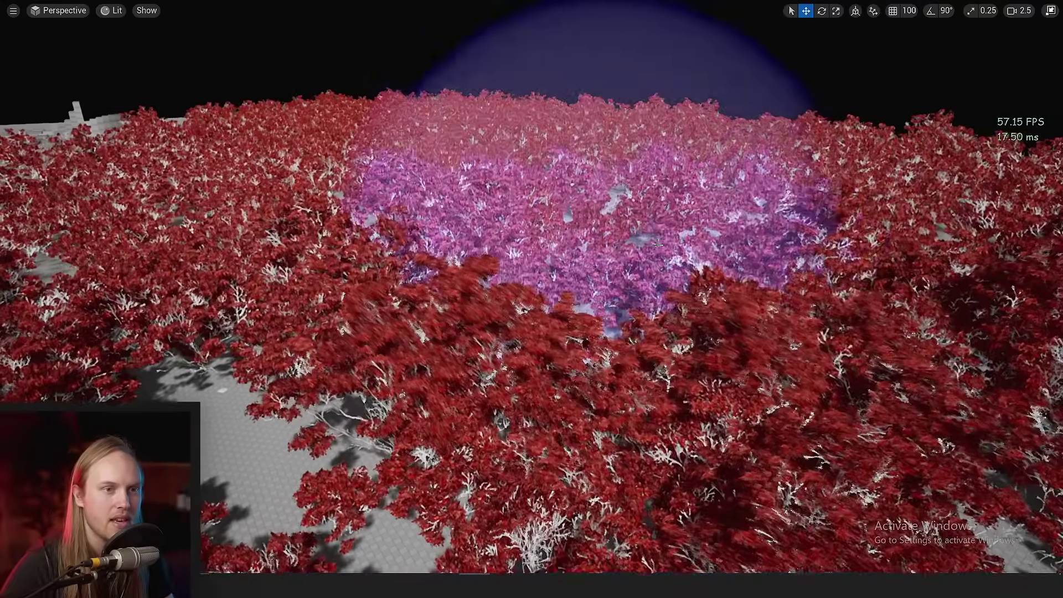
scroll(538, 267, down, 3)
Set the foliage Paint Density to 1.0 and paint a much denser forest over the ground plane.
key(F11)
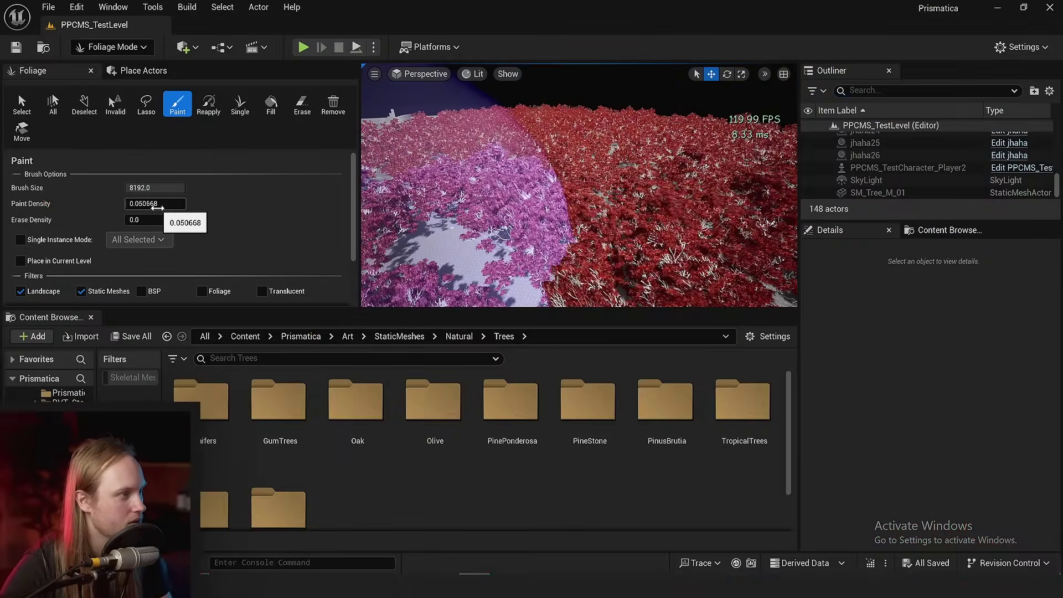
click(157, 204)
text(1)
key(Return)
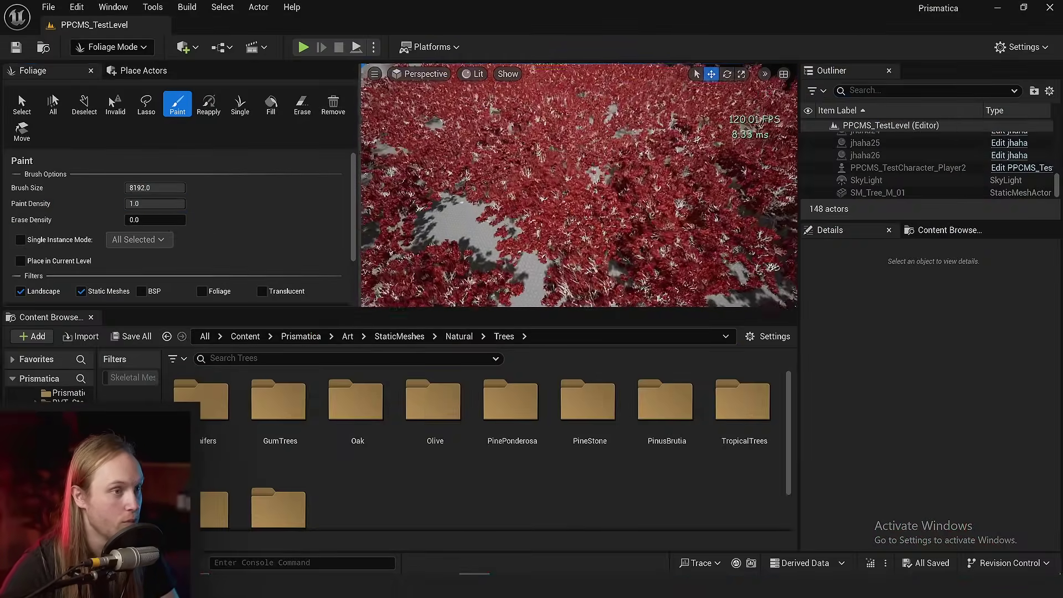
key(s)
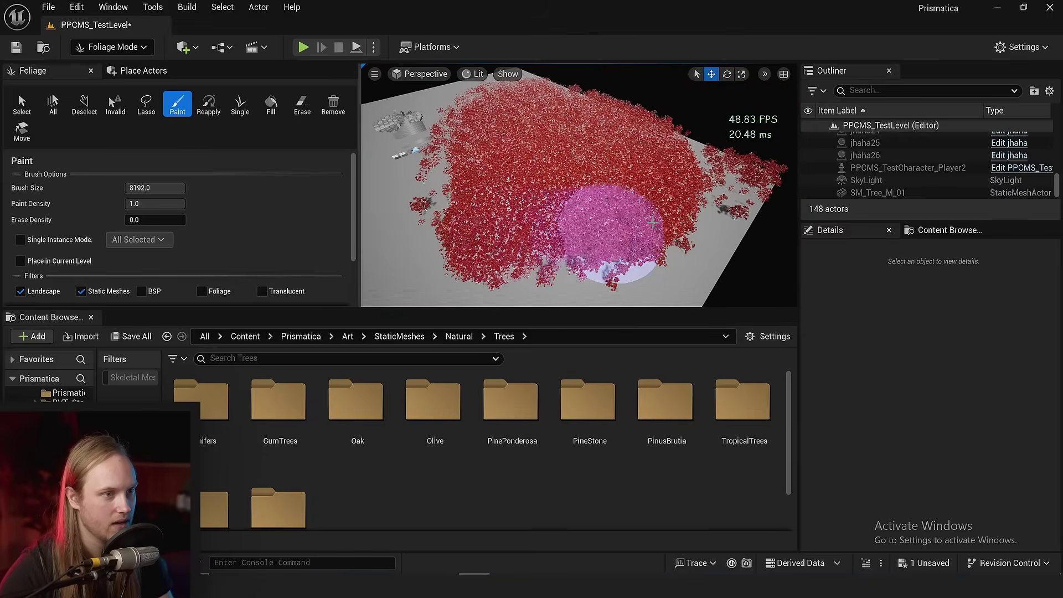
drag(652, 223, 706, 160)
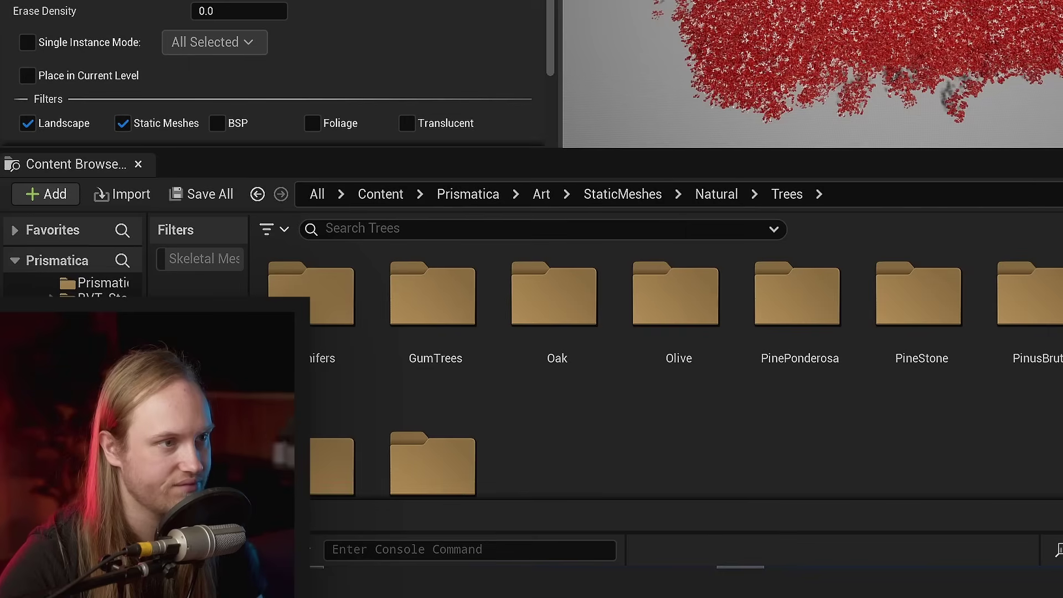
Fly in over the dense forest with the viewport full screen to check the frame rate.
key(w)
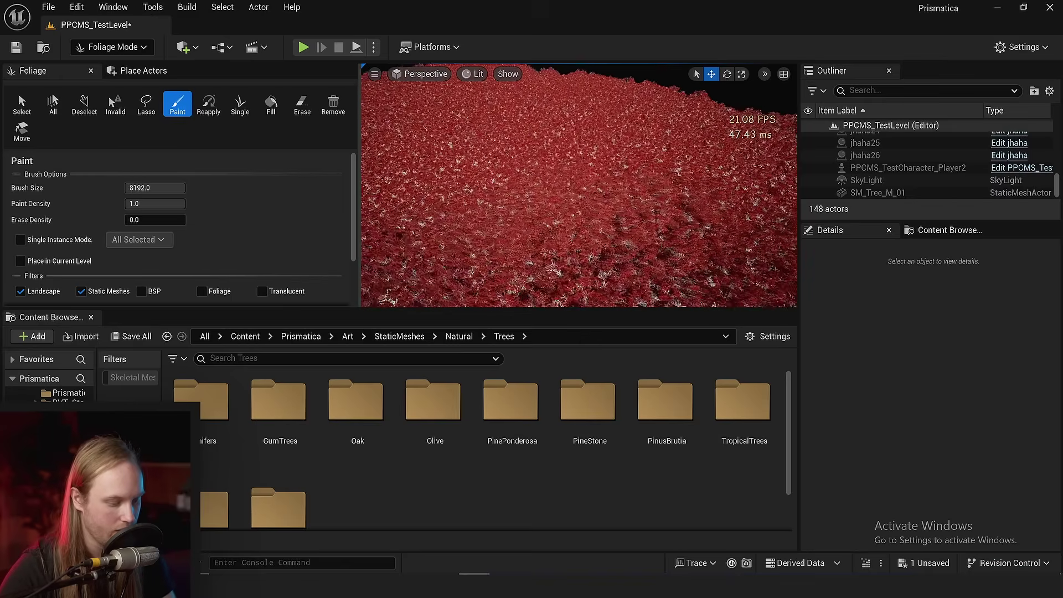
key(F11)
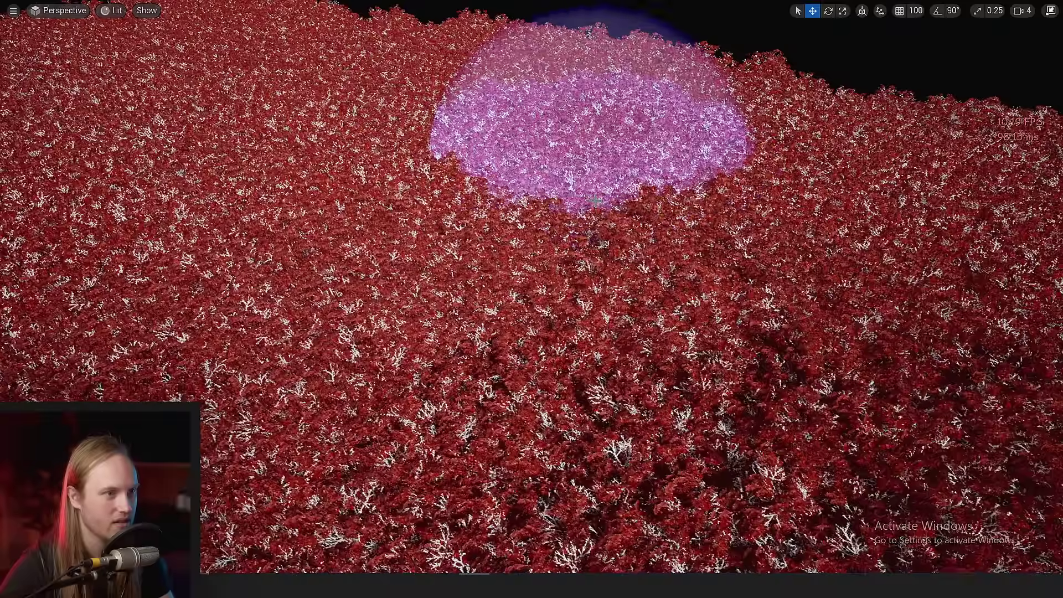
right_drag(599, 125, 596, 116)
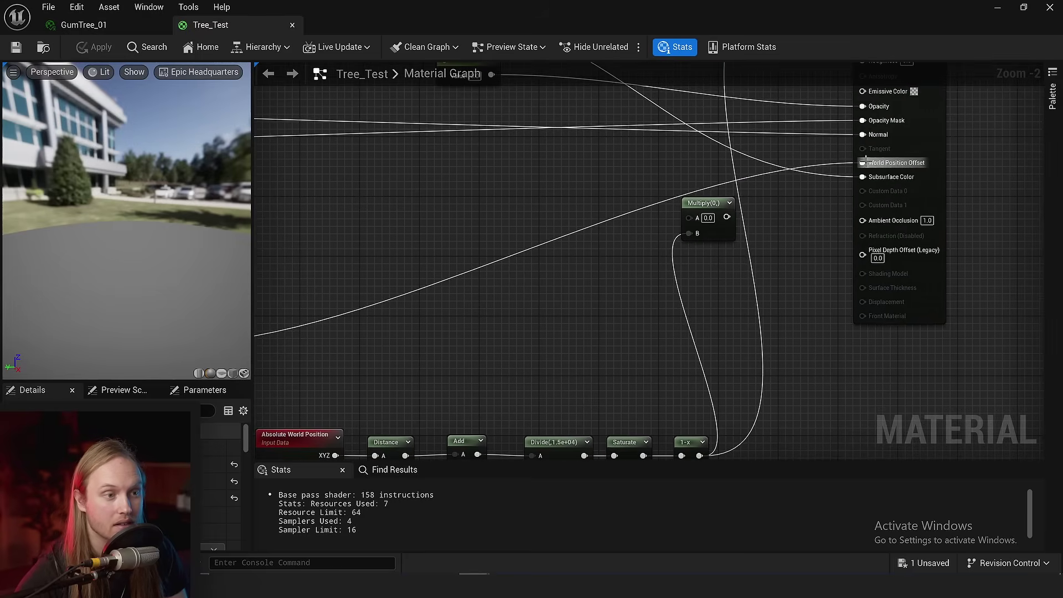
Route the wind offset back through the Multiply node into World Position Offset and select the distance-mask nodes.
mouse_move(865, 161)
ctrl+mouse_down()
mouse_move(692, 217)
mouse_move(891, 162)
mouse_move(877, 165)
ctrl+mouse_up()
right_drag(698, 370, 833, 257)
scroll(832, 257, down, 2)
drag(867, 264, 522, 384)
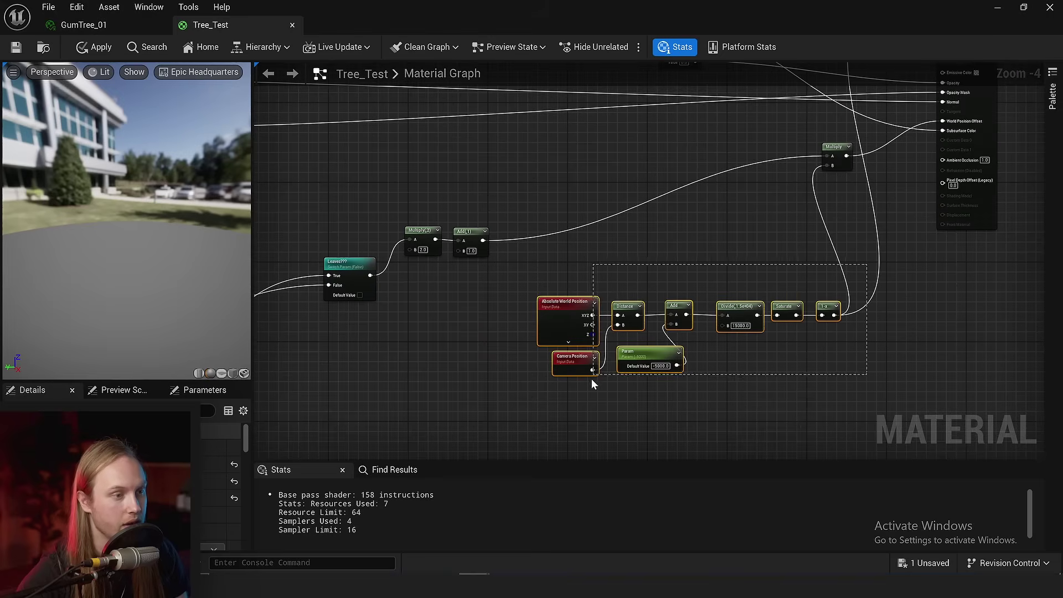
Connect the Add(,1) output straight to World Position Offset, bypassing the Multiply distance mask, apply the material and return to the level.
drag(591, 380, 590, 381)
scroll(588, 383, up, 2)
right_drag(530, 280, 497, 285)
right_drag(725, 213, 613, 296)
click(619, 291)
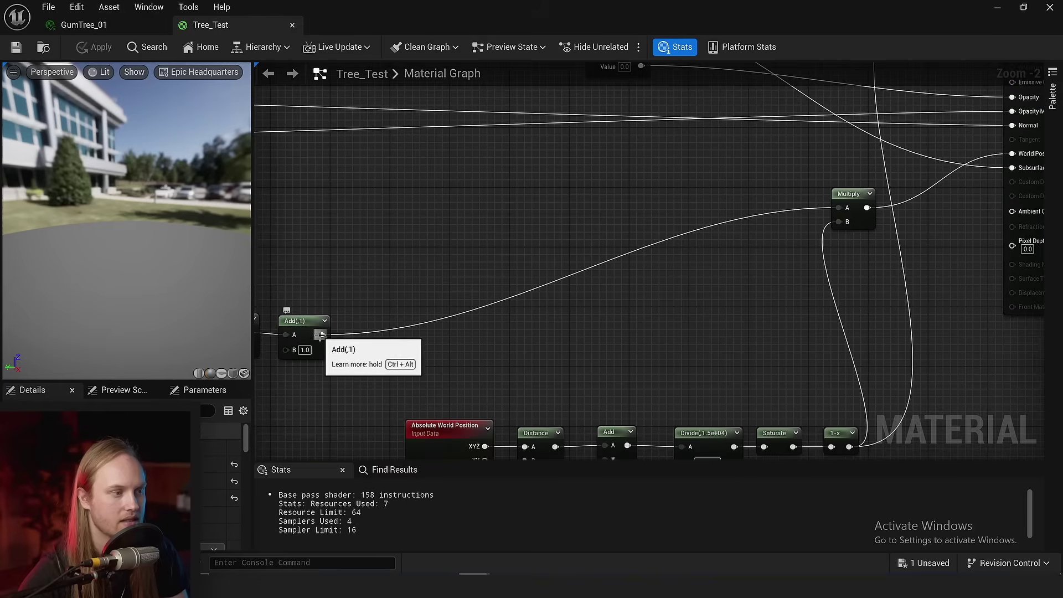
drag(320, 335, 862, 155)
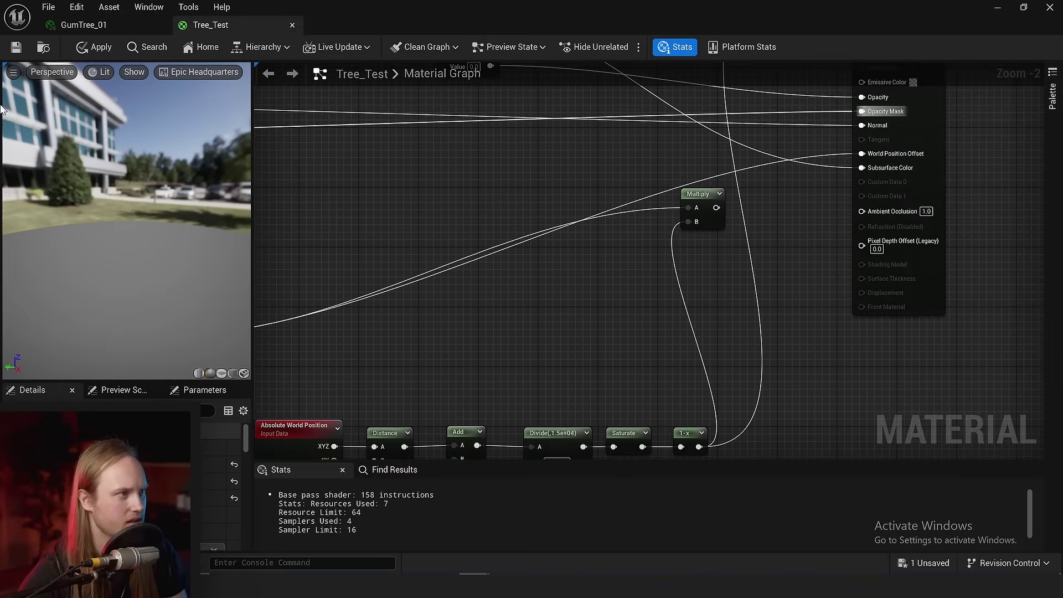
click(997, 9)
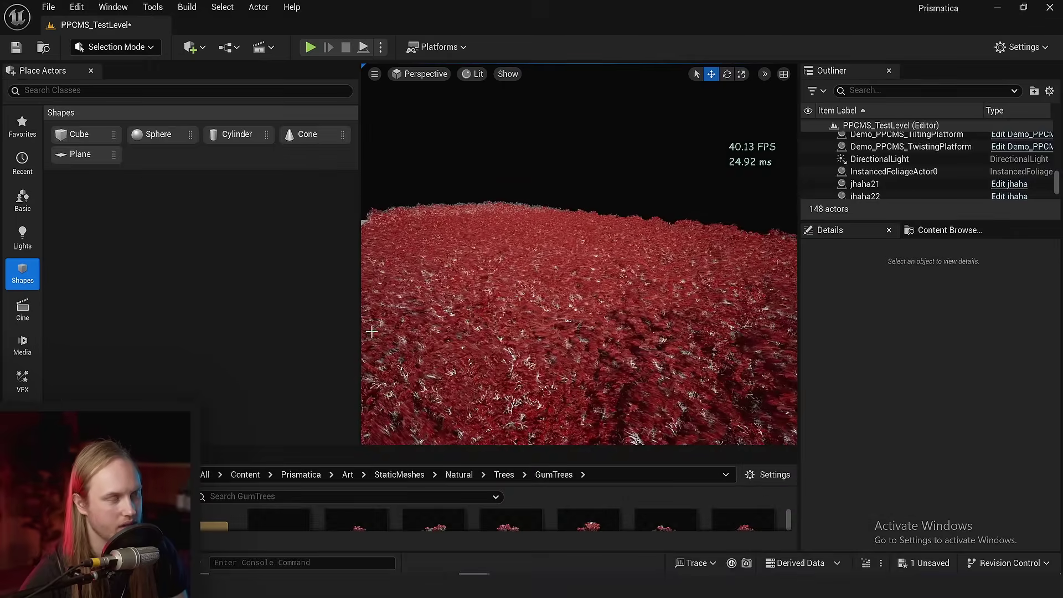
Enlarge the level viewport, switch to Foliage mode and select all the gum tree foliage types.
drag(359, 334, 197, 327)
click(108, 47)
click(120, 97)
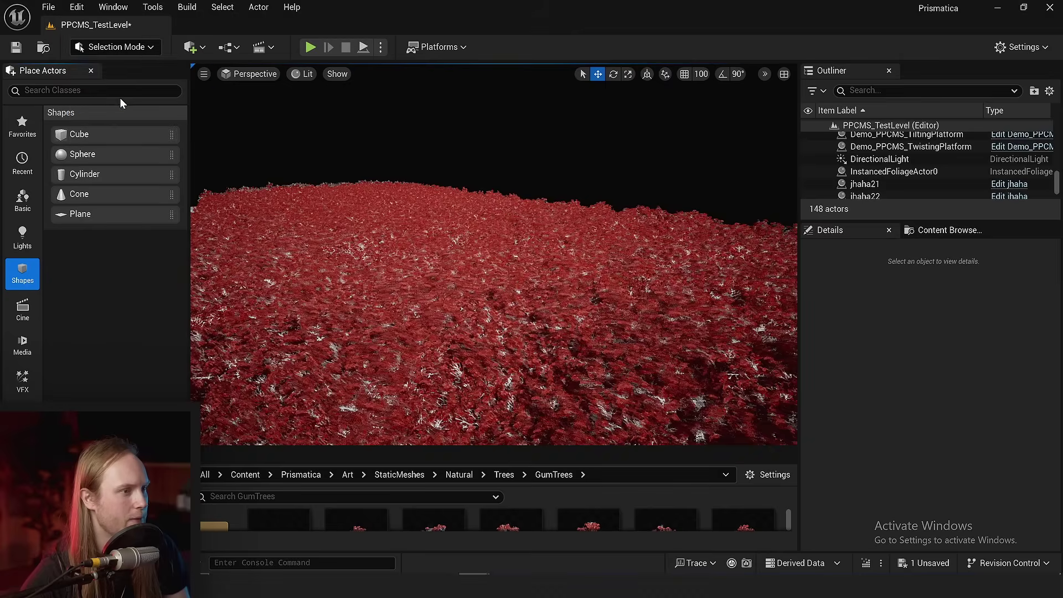
key(shift+3)
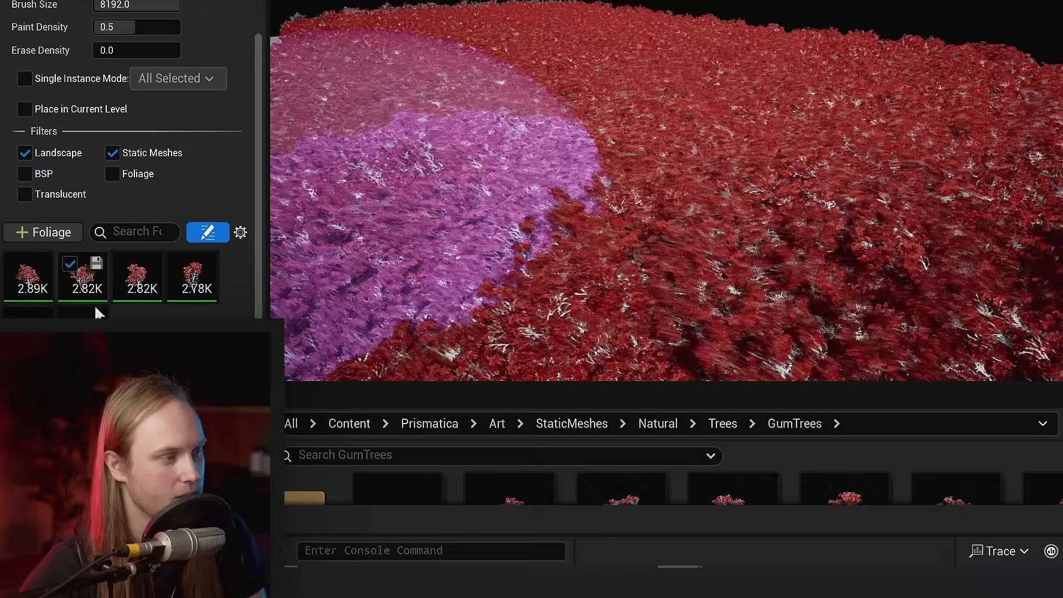
click(65, 397)
shift+click(31, 380)
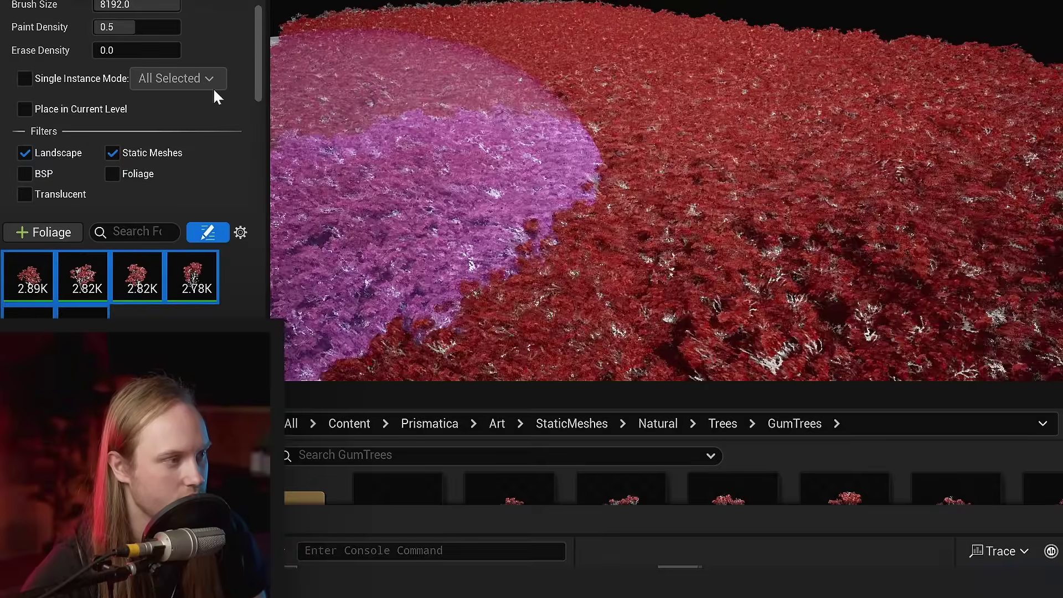
Set World Position Offset Disable Distance to 20000 for the selected foliage types in their advanced instance settings.
scroll(214, 90, down, 10)
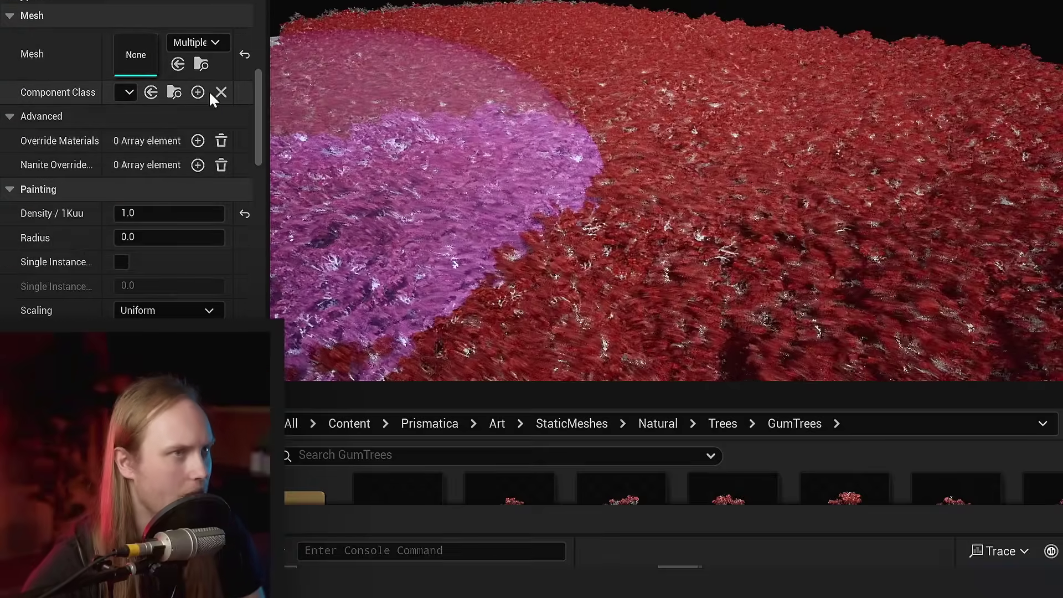
scroll(208, 90, down, 10)
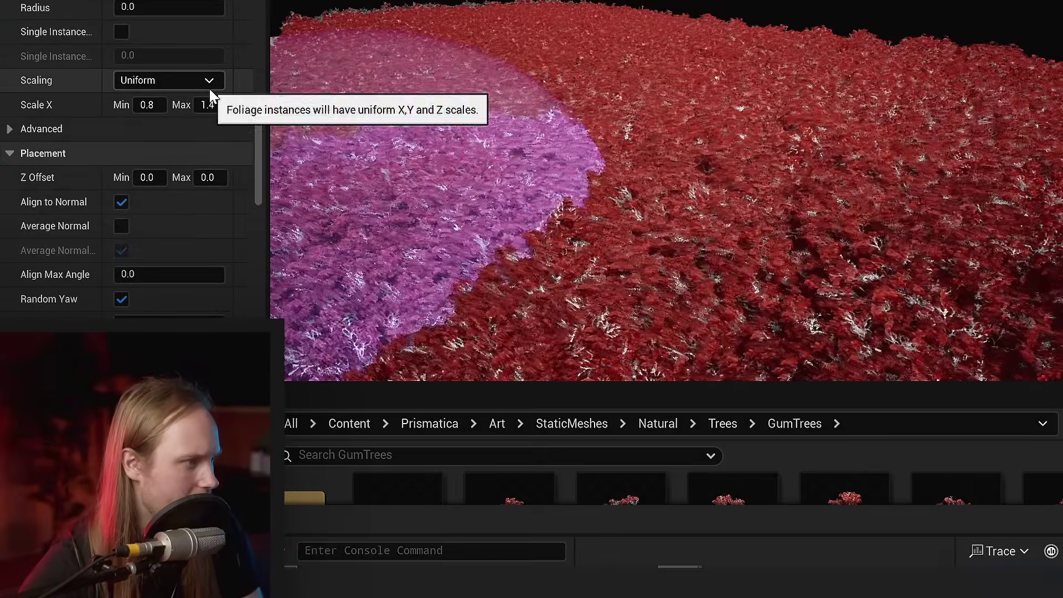
scroll(208, 86, down, 5)
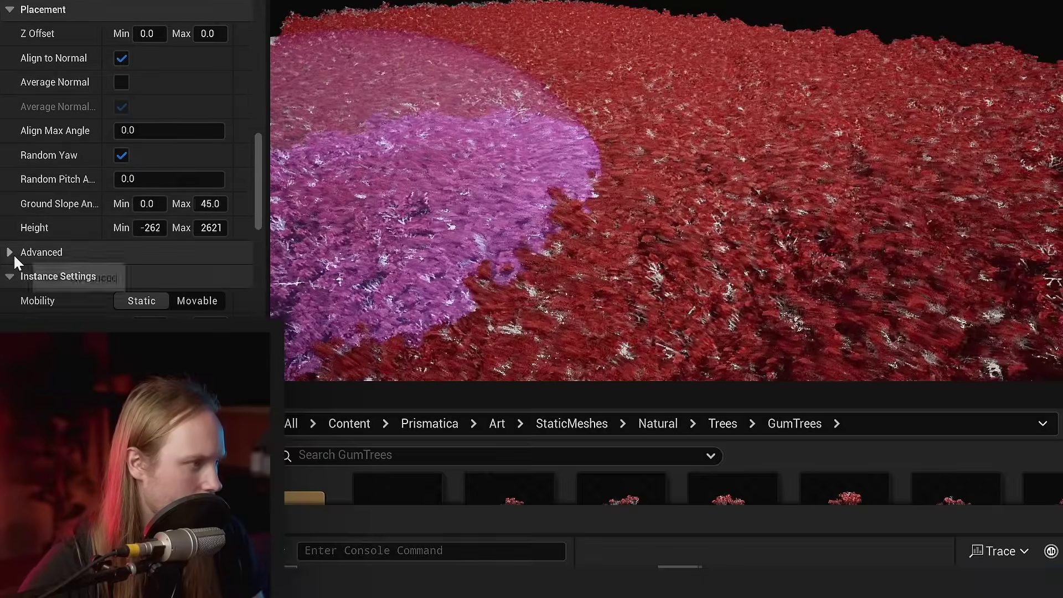
click(13, 254)
click(13, 253)
scroll(39, 110, down, 5)
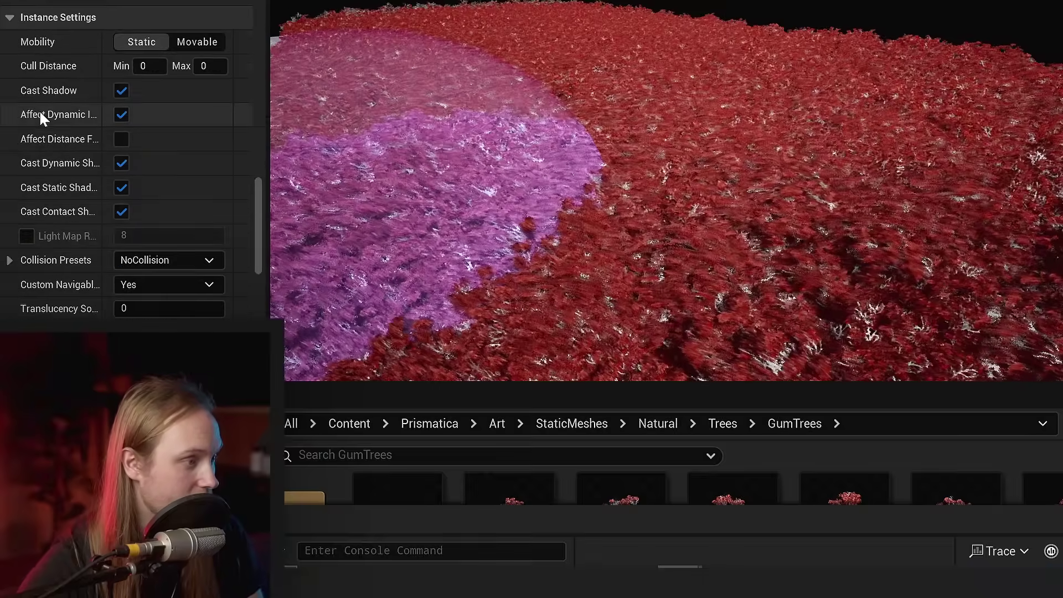
scroll(41, 89, down, 5)
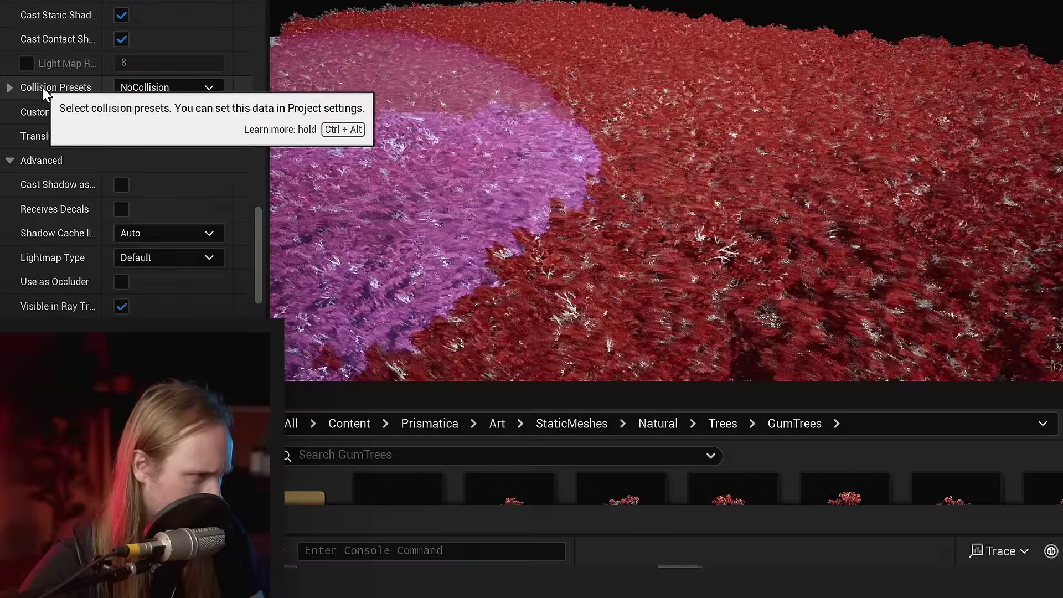
scroll(42, 83, down, 3)
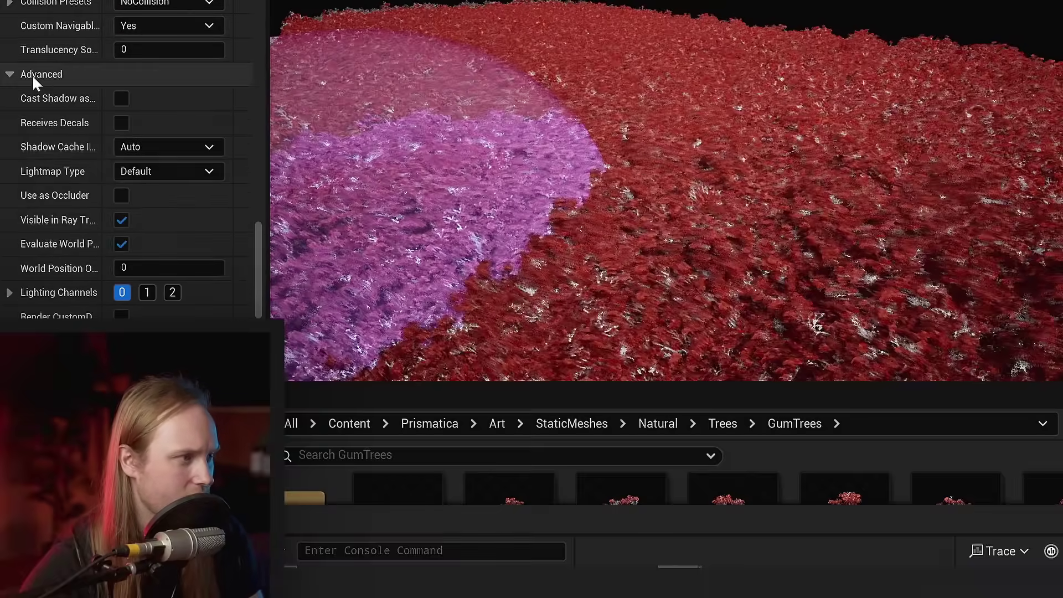
drag(268, 90, 513, 97)
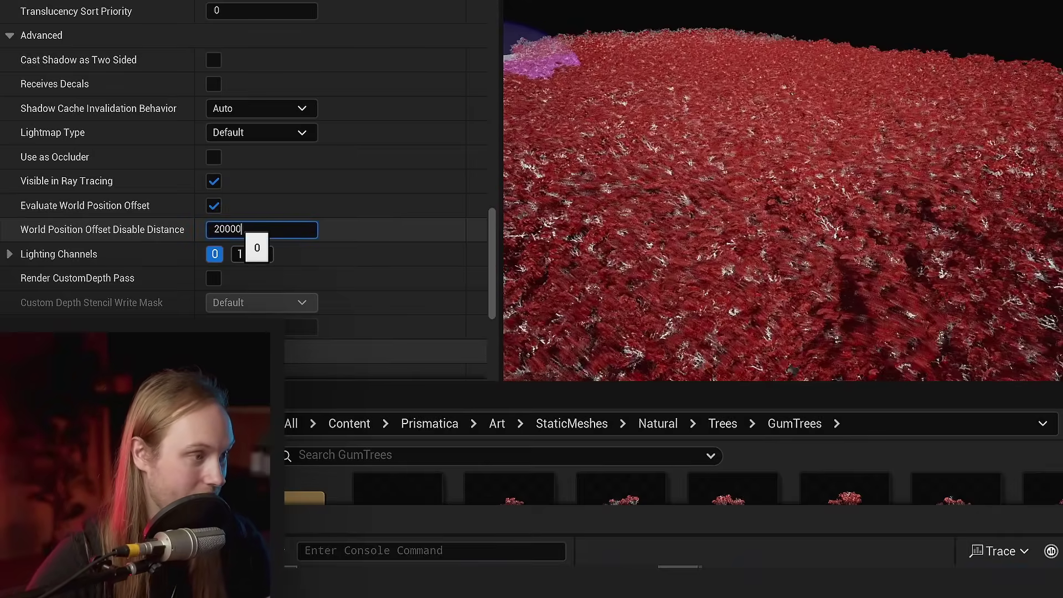
key(Return)
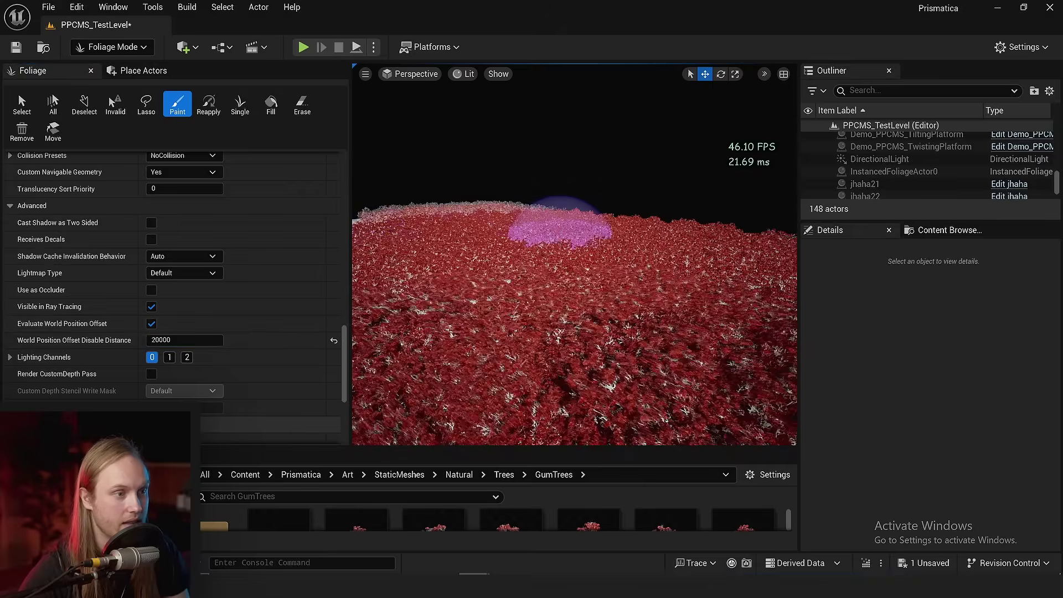
Return to Selection mode and check the forest's frame rate and wind cutoff with the viewport full screen.
mouse_move(559, 247)
right_down()
mouse_move(560, 346)
mouse_move(565, 238)
mouse_move(574, 259)
right_up()
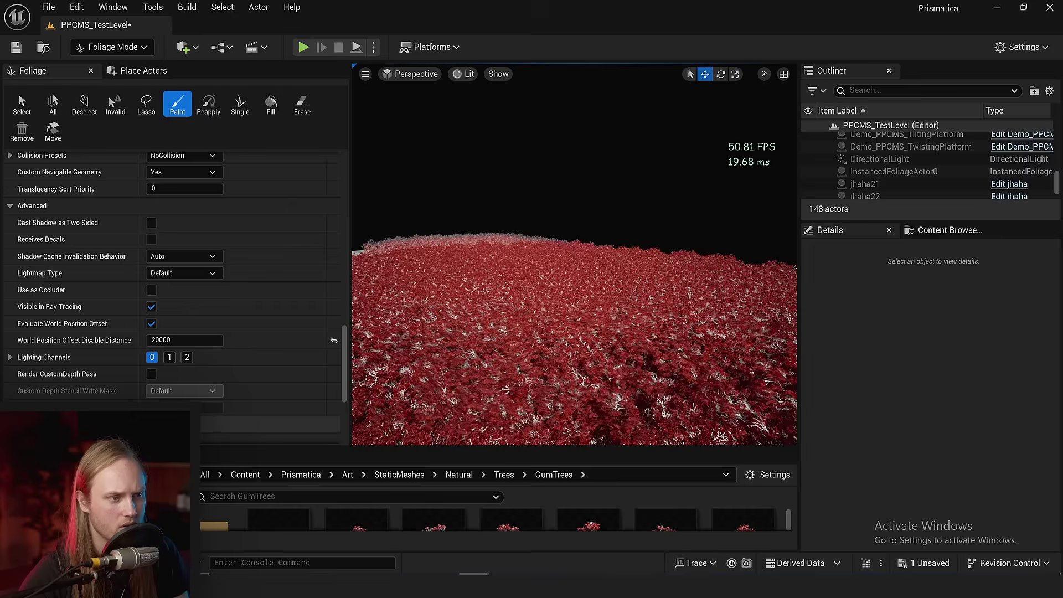
click(100, 53)
click(110, 68)
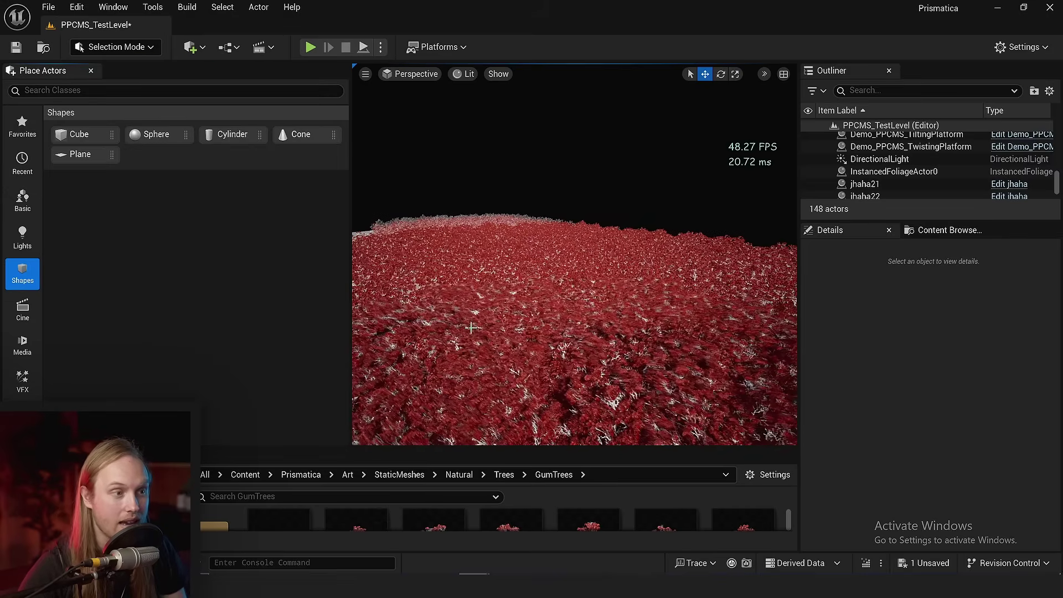
key(F11)
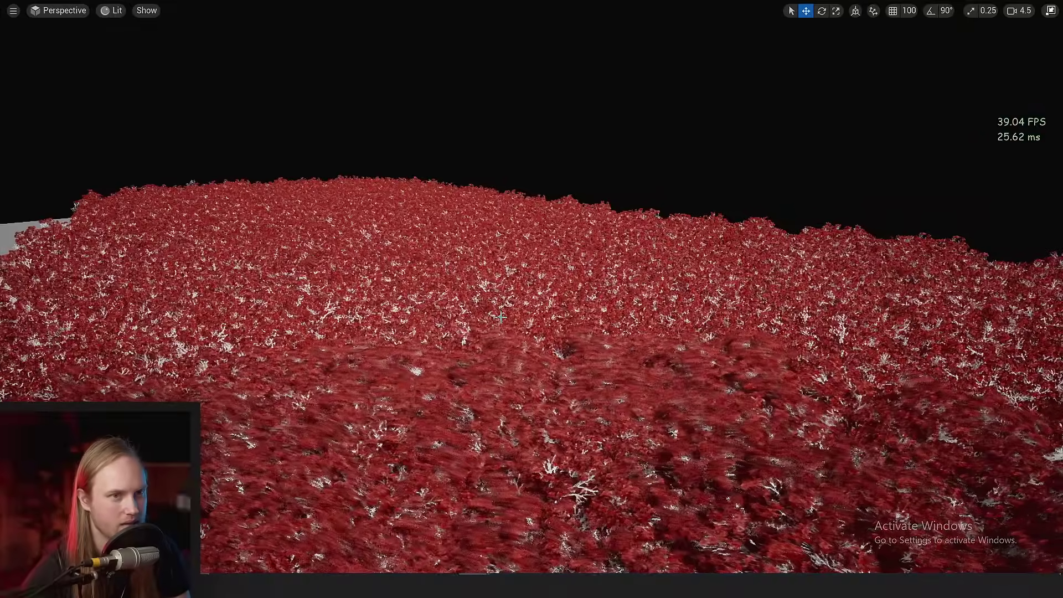
right_drag(531, 299, 496, 310)
scroll(532, 299, down, 2)
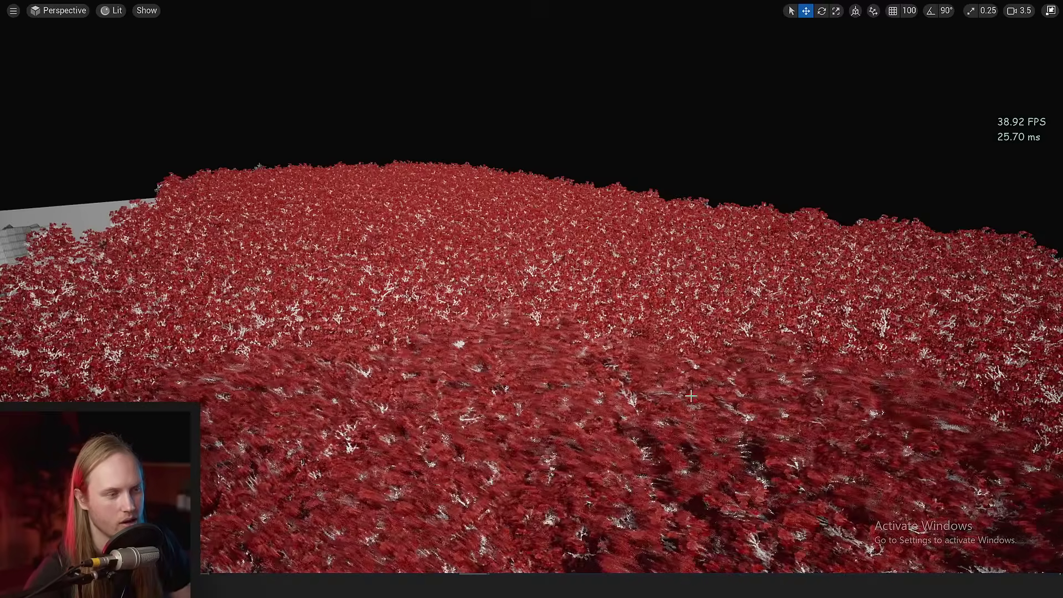
Fly across the forest to the open ground beyond it and view the outer row of trees from a distance.
key(s)
right_drag(691, 396, 691, 395)
scroll(691, 396, up, 2)
scroll(691, 396, down, 4)
key(w)
scroll(691, 396, down, 3)
key(w)
key(w)
scroll(691, 396, up, 3)
key(w)
scroll(691, 396, up, 1)
key(w)
key(w)
scroll(691, 396, up, 3)
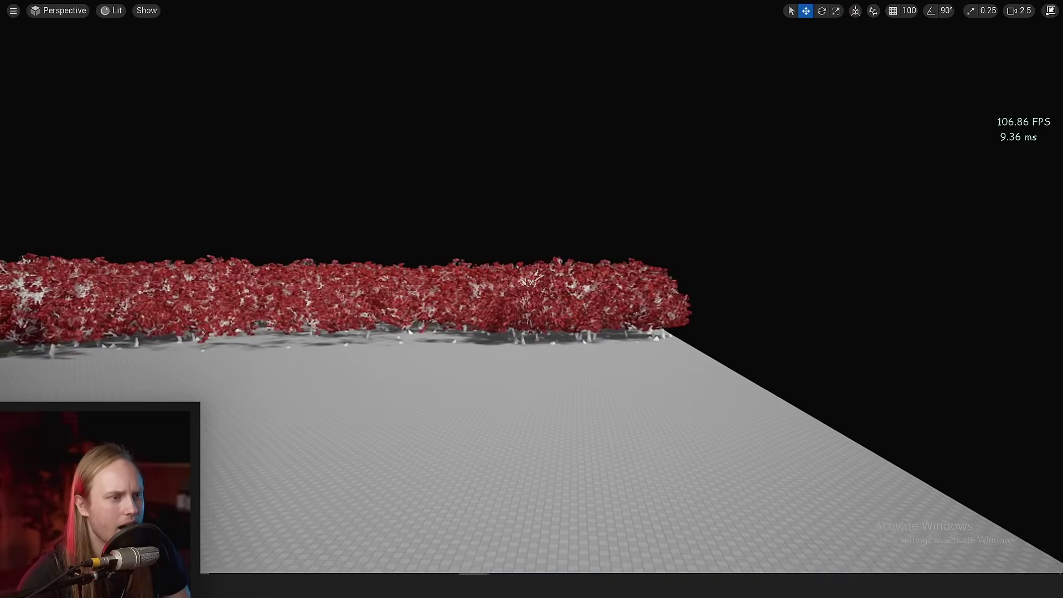
Move repeatedly toward and away from the forest edge to examine how the wind switches at the disable distance, and leave full screen.
key(w)
right_drag(532, 299, 531, 299)
key(w)
key(s)
key(w)
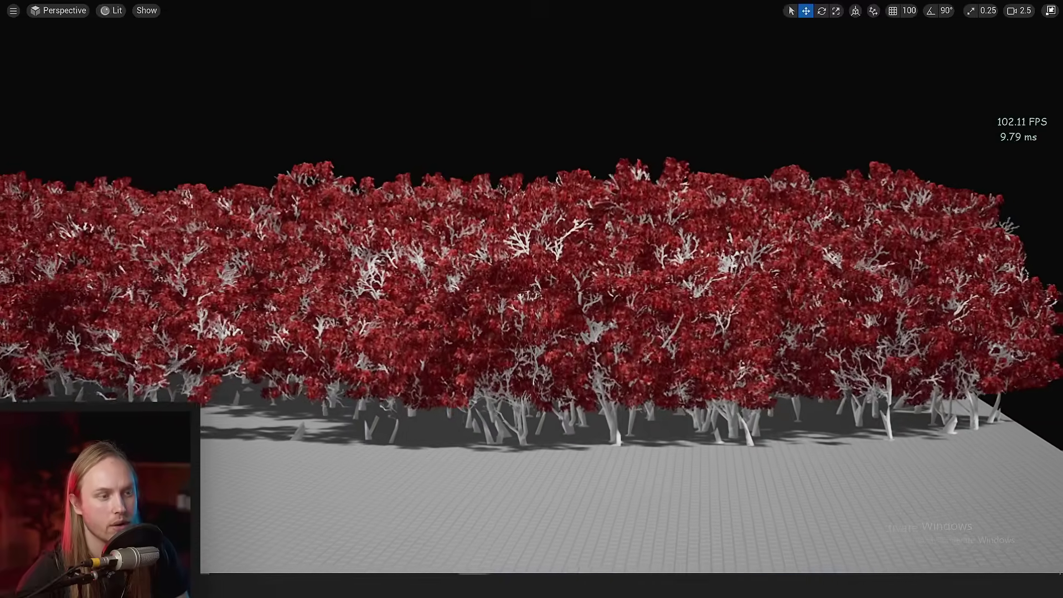
key(w)
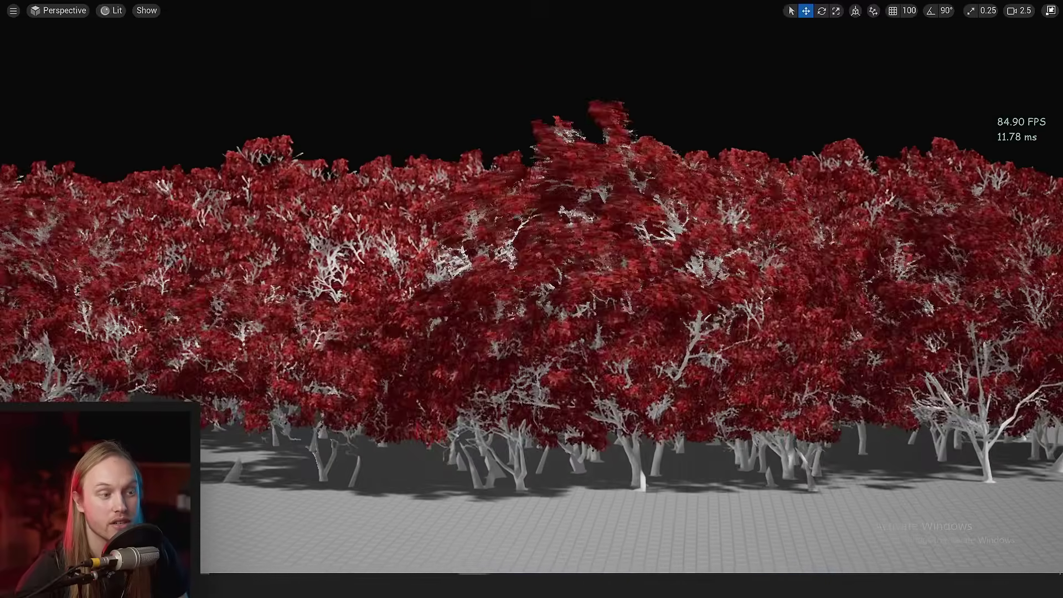
key(s)
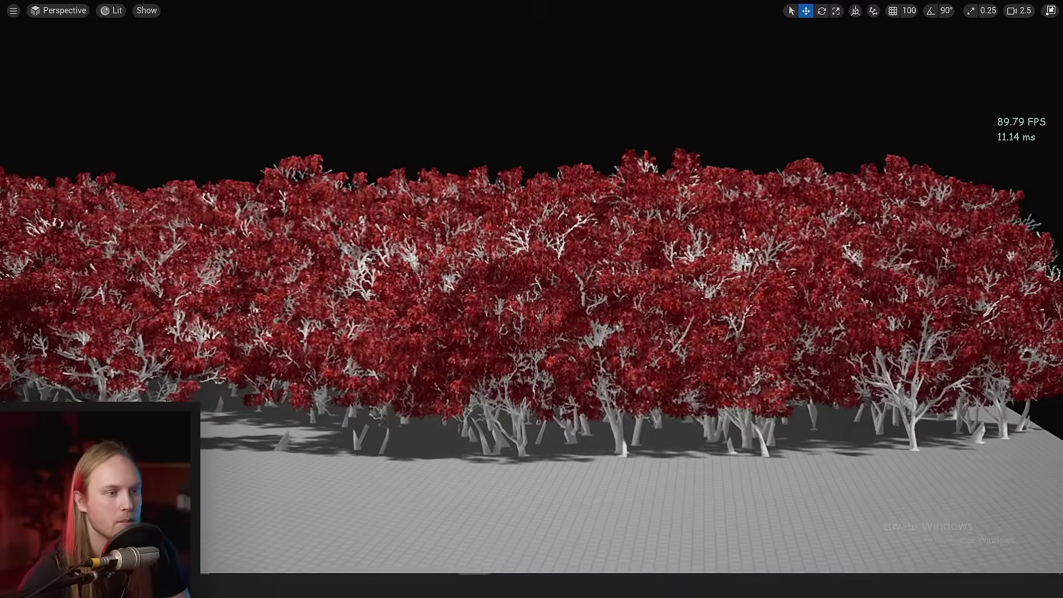
key(w)
key(s)
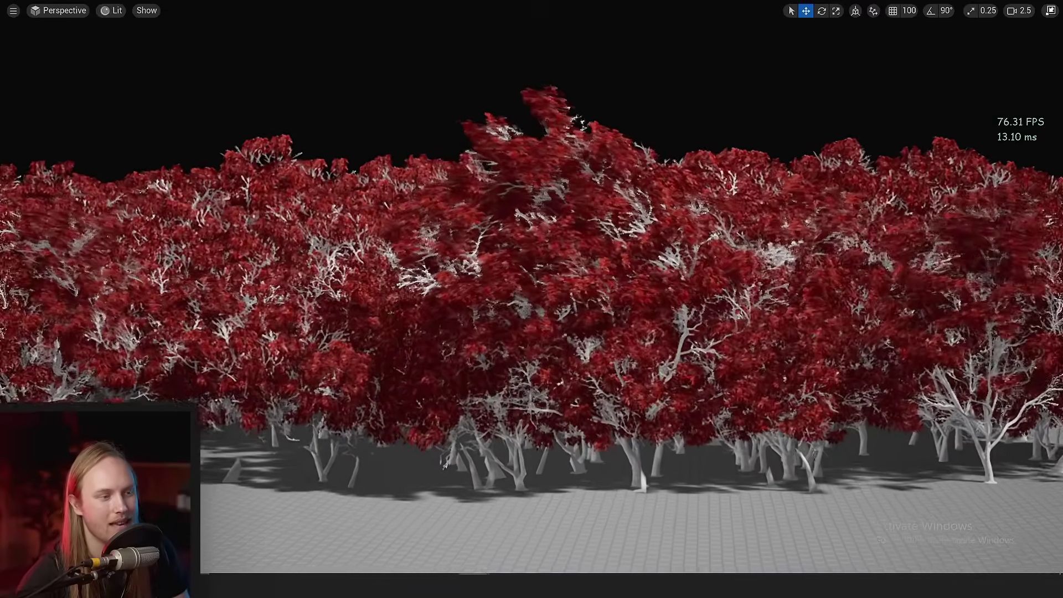
key(s)
key(w)
key(s)
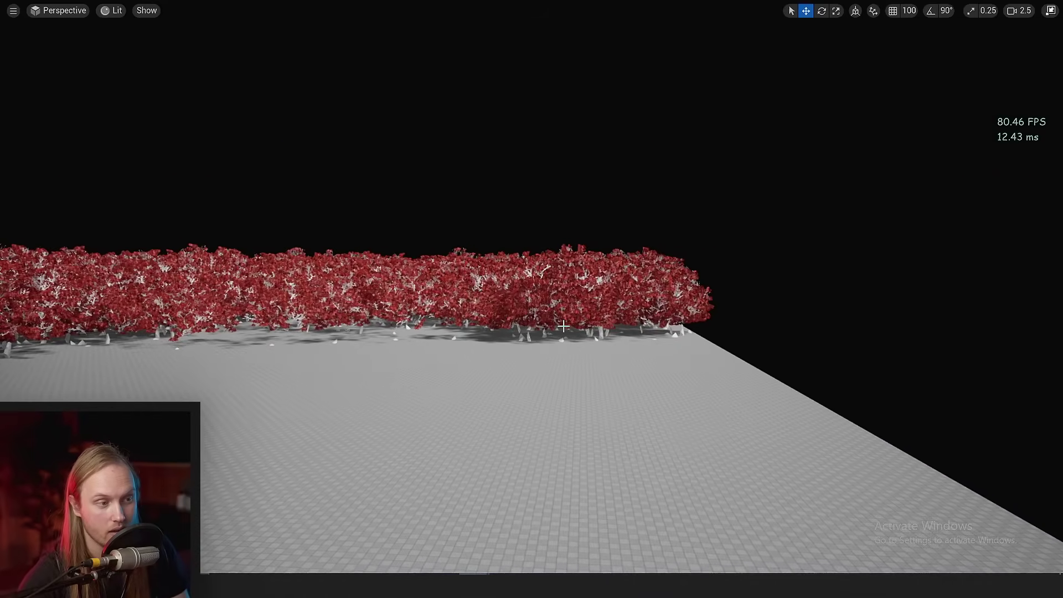
scroll(563, 327, up, 10)
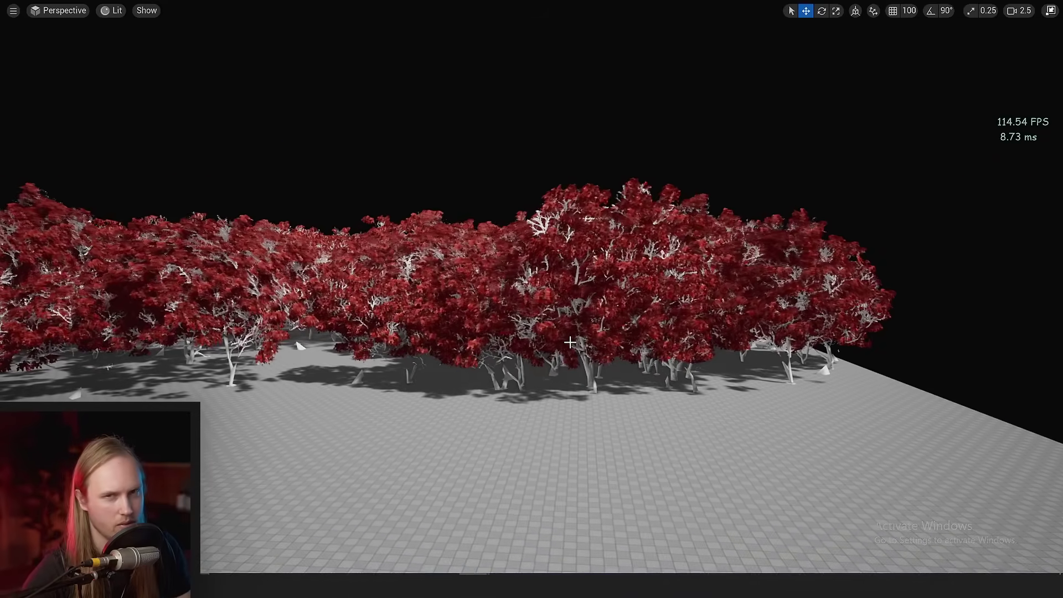
scroll(570, 342, down, 8)
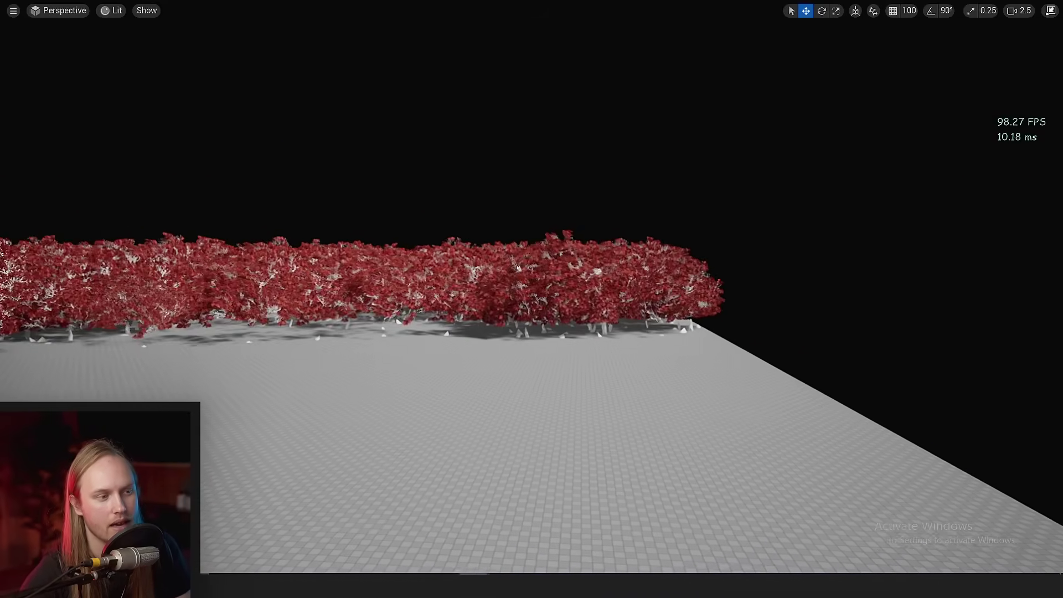
key(s)
key(w)
key(F11)
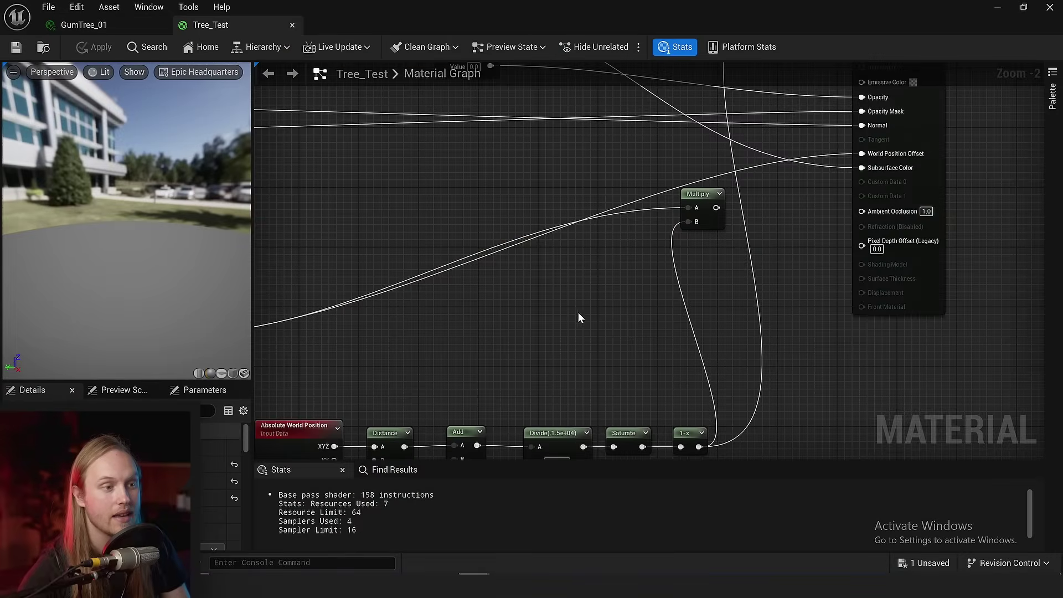
Detach the Param node from the distance mask's Add node and set the Add's B value to -5000.
right_drag(577, 316, 535, 200)
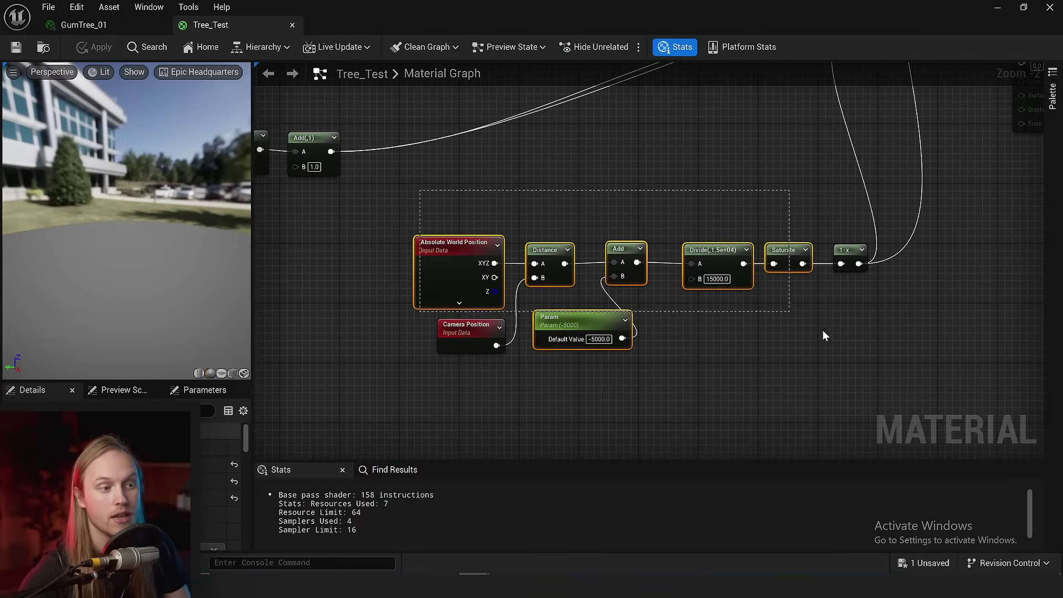
drag(860, 345, 860, 346)
right_drag(810, 349, 863, 319)
scroll(841, 332, up, 2)
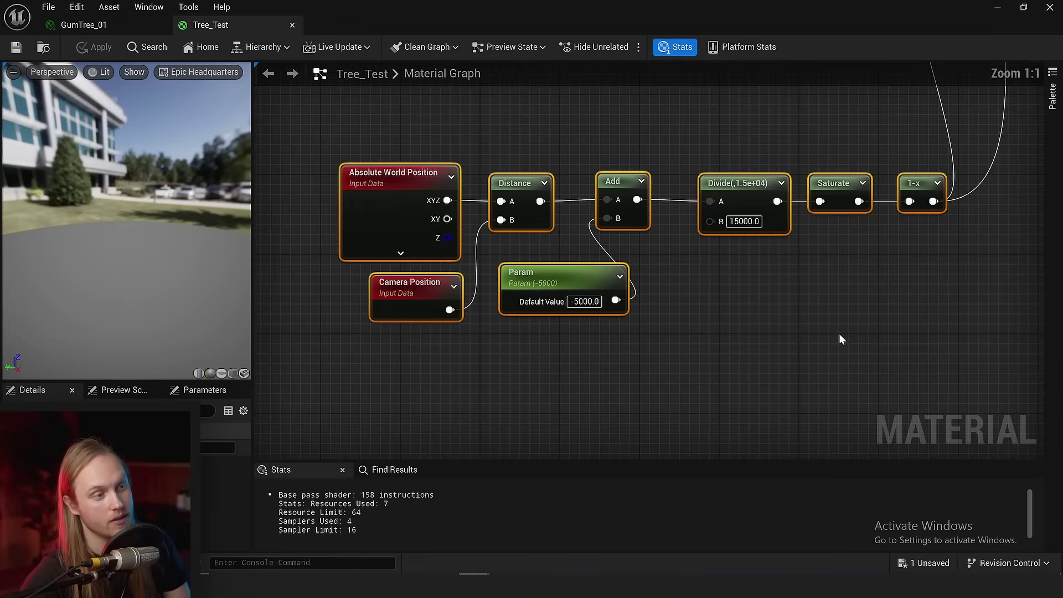
click(839, 333)
right_drag(616, 292, 626, 340)
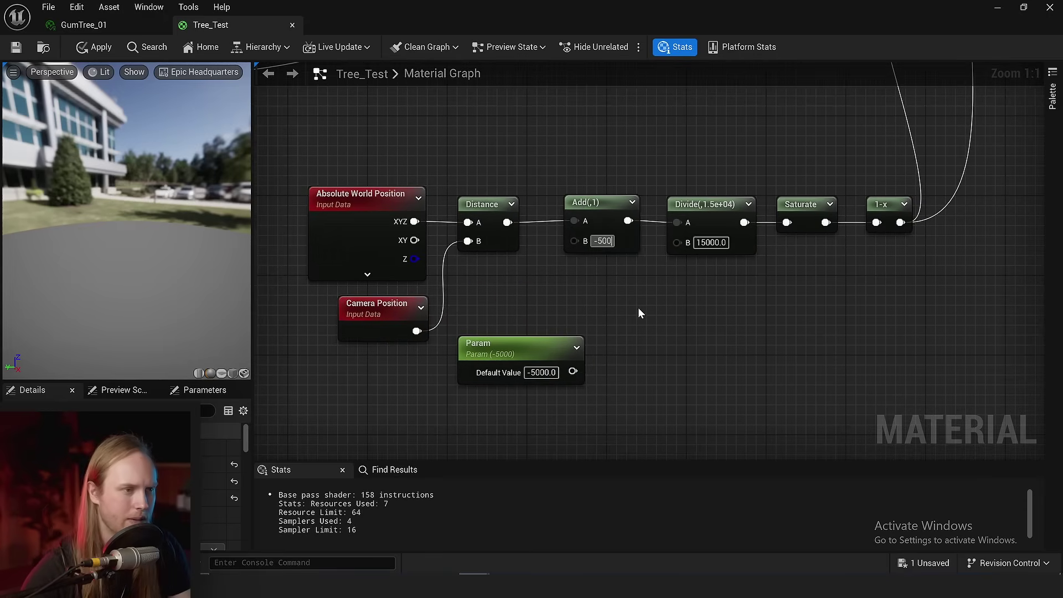
text(0)
key(Return)
Review the Add and Divide constants that define where the distance mask starts and how far it fades.
right_drag(638, 307, 584, 336)
click(544, 225)
right_drag(657, 186, 556, 169)
click(544, 220)
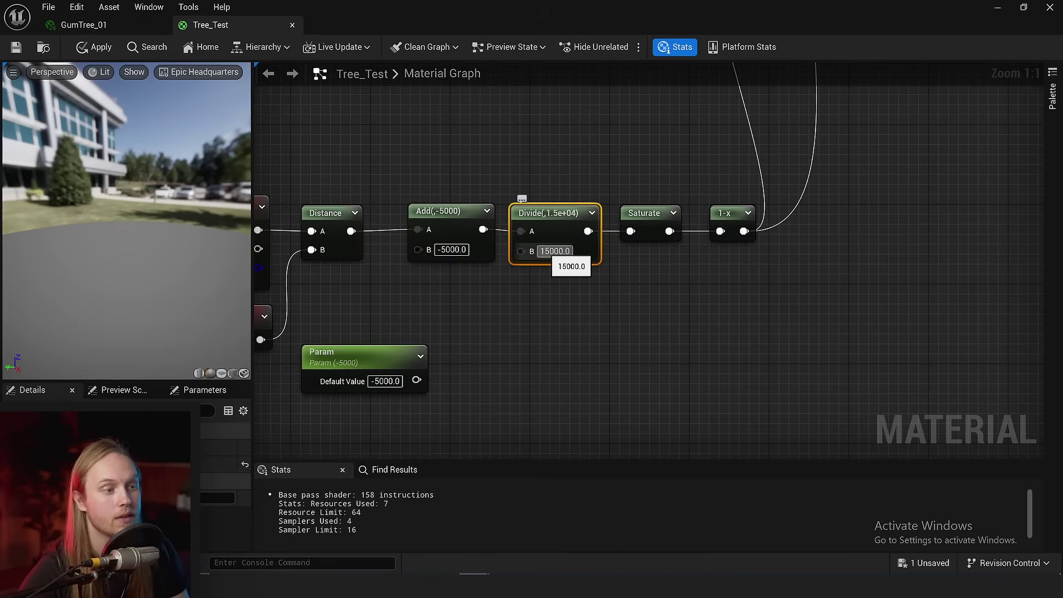
click(546, 292)
right_drag(579, 304, 739, 345)
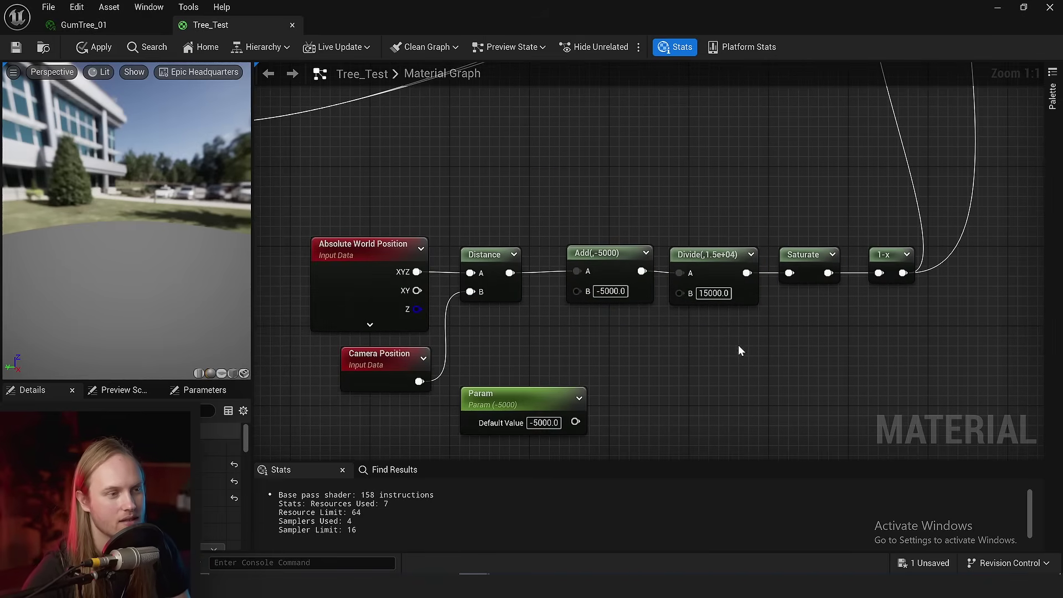
right_drag(696, 373, 723, 366)
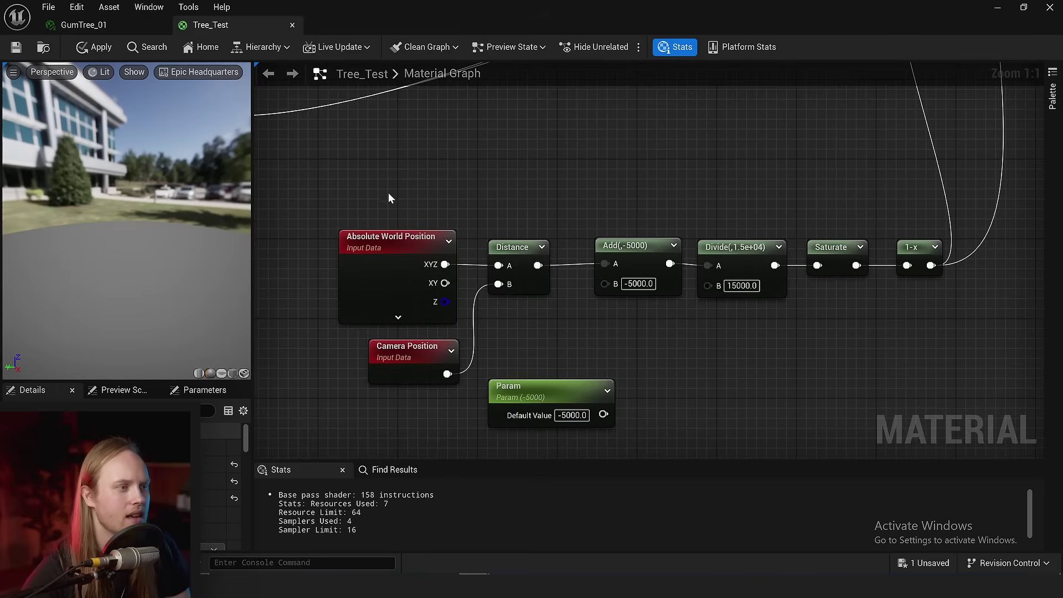
Add an ObjectPivotPoint node beside the Absolute World Position node in the distance mask.
right_drag(388, 194, 535, 169)
mouse_move(553, 223)
mouse_down()
mouse_move(461, 179)
mouse_move(520, 218)
mouse_move(469, 255)
mouse_move(542, 238)
mouse_up()
right_click(475, 156)
text(object pivot)
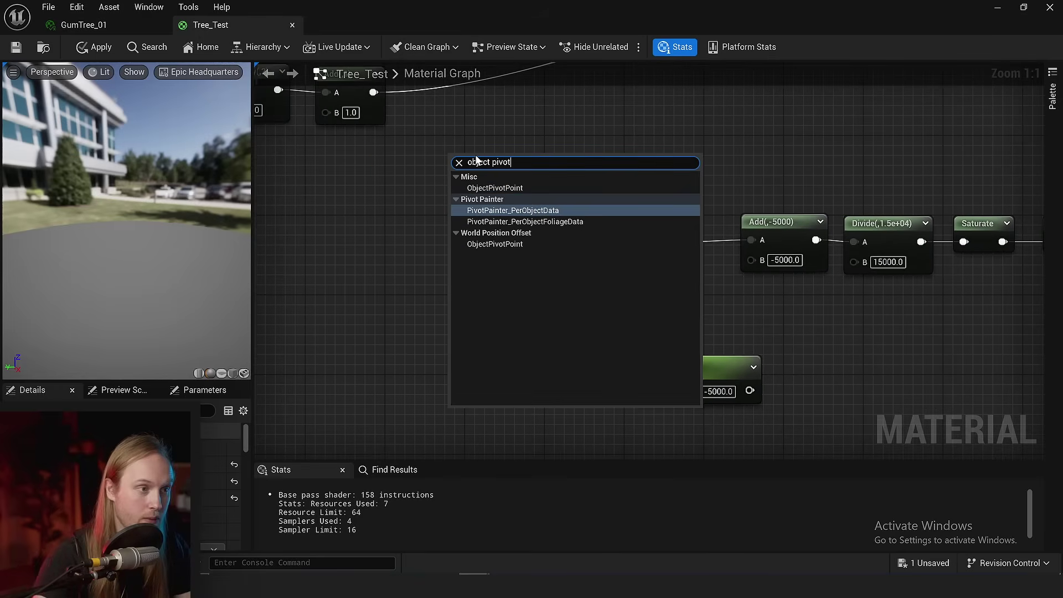
click(494, 188)
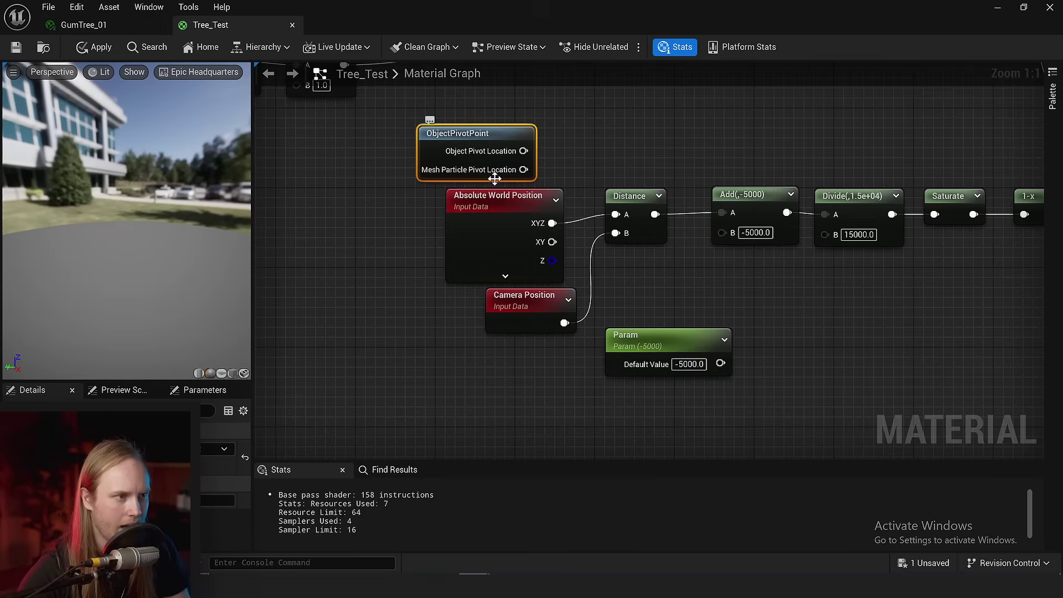
Feed Mesh Particle Pivot Location into the Distance node's A input, delete Absolute World Position, and move ObjectPivotPoint into its place.
drag(523, 170, 614, 219)
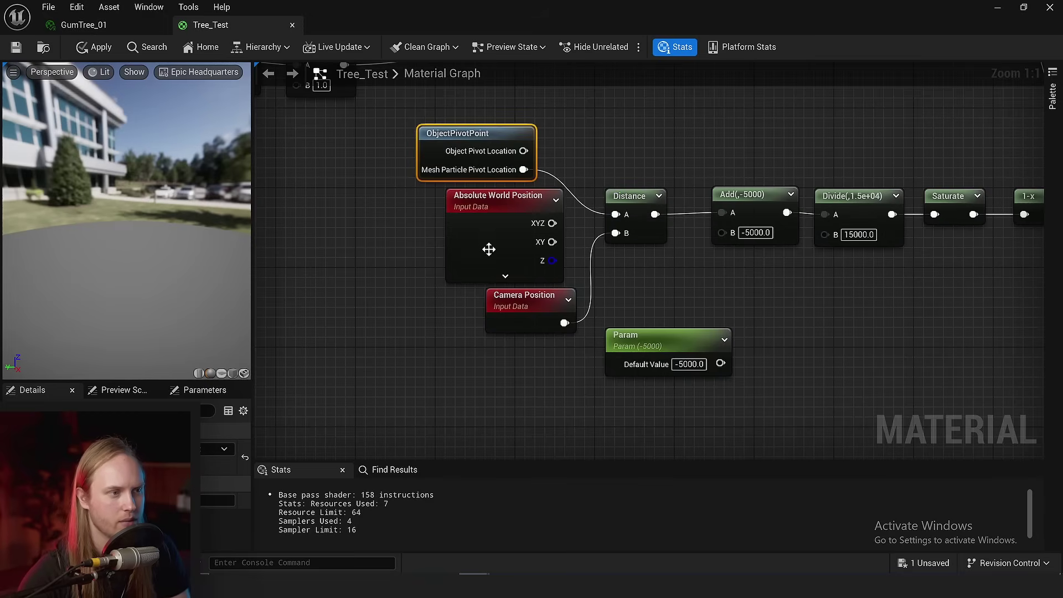
drag(489, 249, 361, 279)
key(Delete)
drag(451, 132, 539, 185)
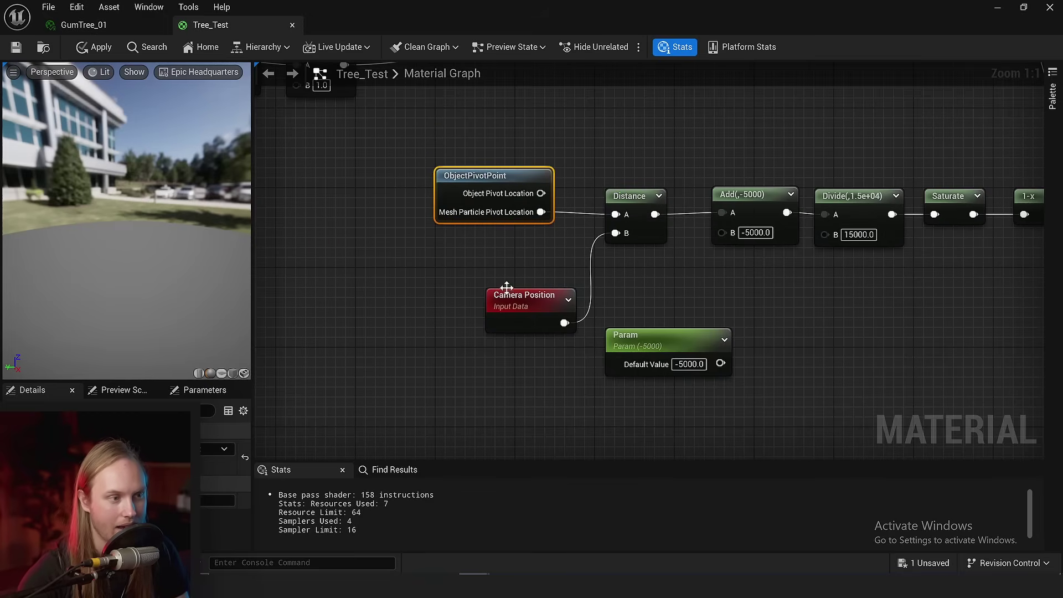
Connect the output of the Multiply node that combines the wind with the distance mask to the material's World Position Offset.
right_drag(666, 288, 477, 301)
right_drag(577, 280, 411, 368)
right_drag(624, 218, 559, 341)
scroll(559, 341, down, 2)
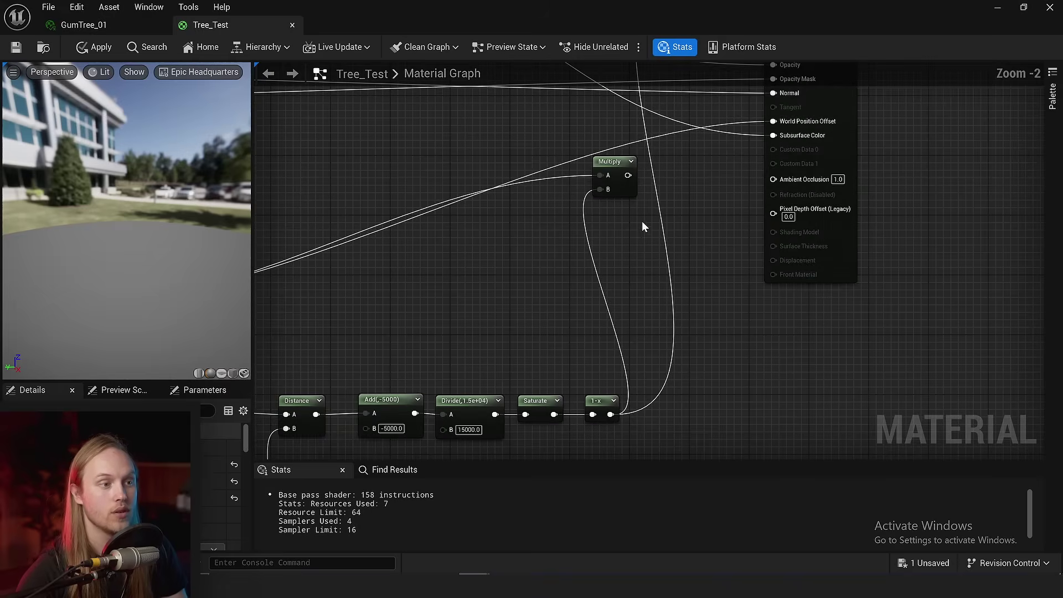
drag(628, 175, 773, 135)
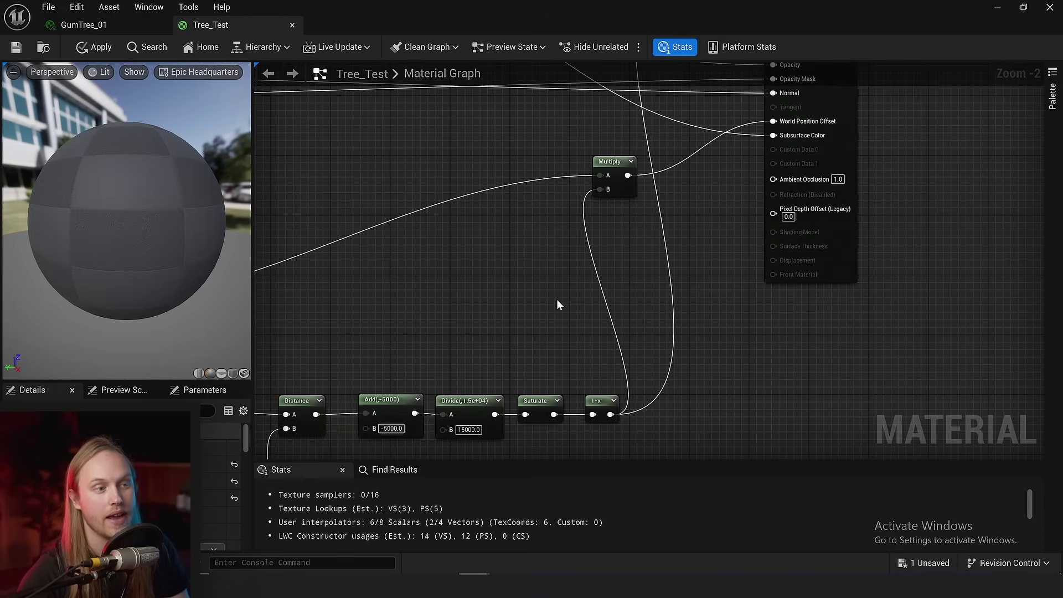
right_drag(345, 278, 466, 211)
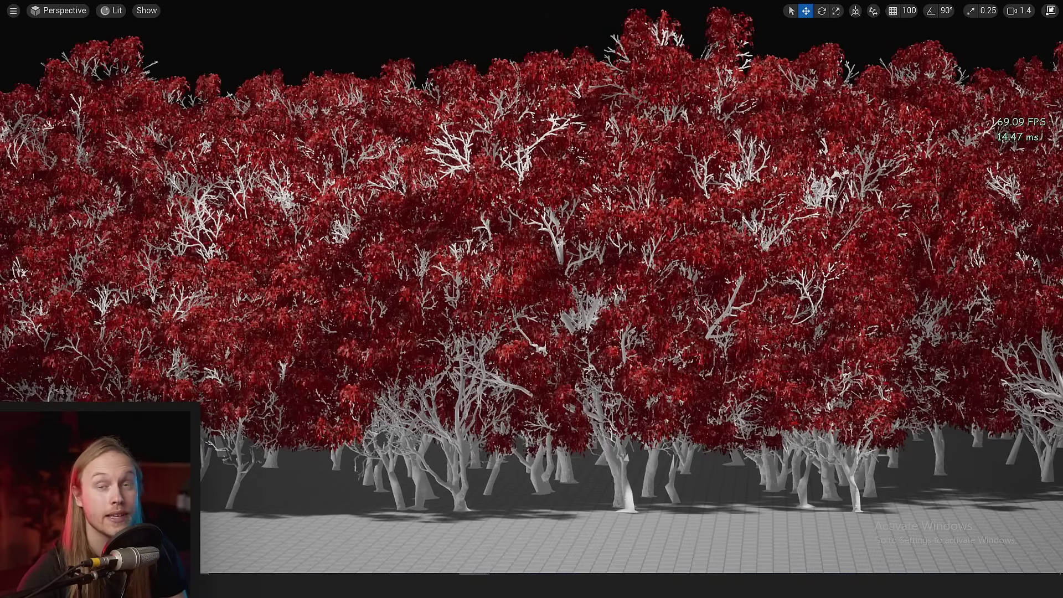
Fly toward and away from the forest in the full-screen viewport to examine how each tree's wind fades with camera distance.
key(w)
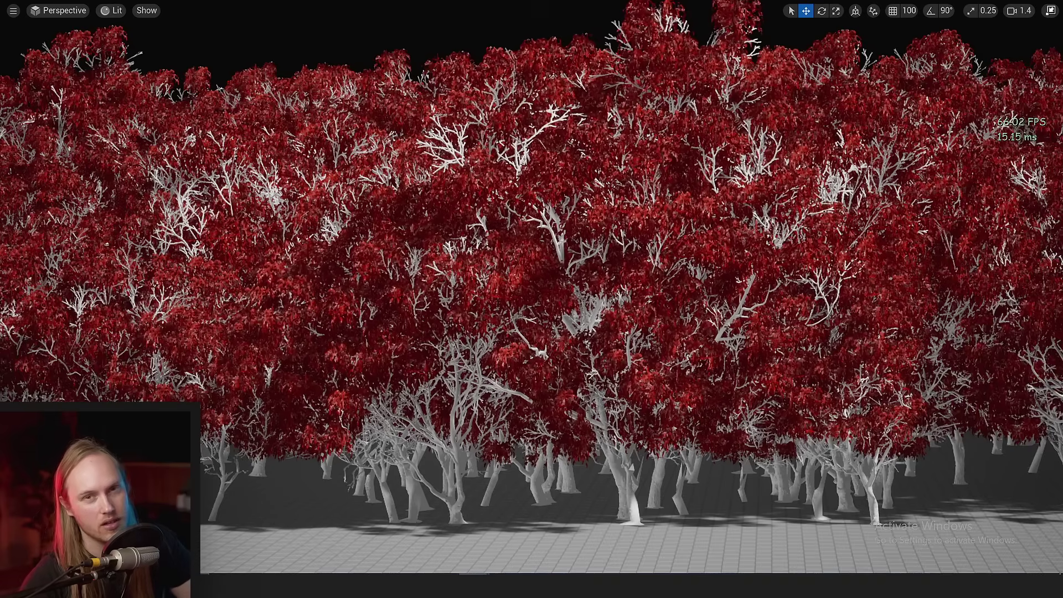
right_drag(532, 299, 698, 200)
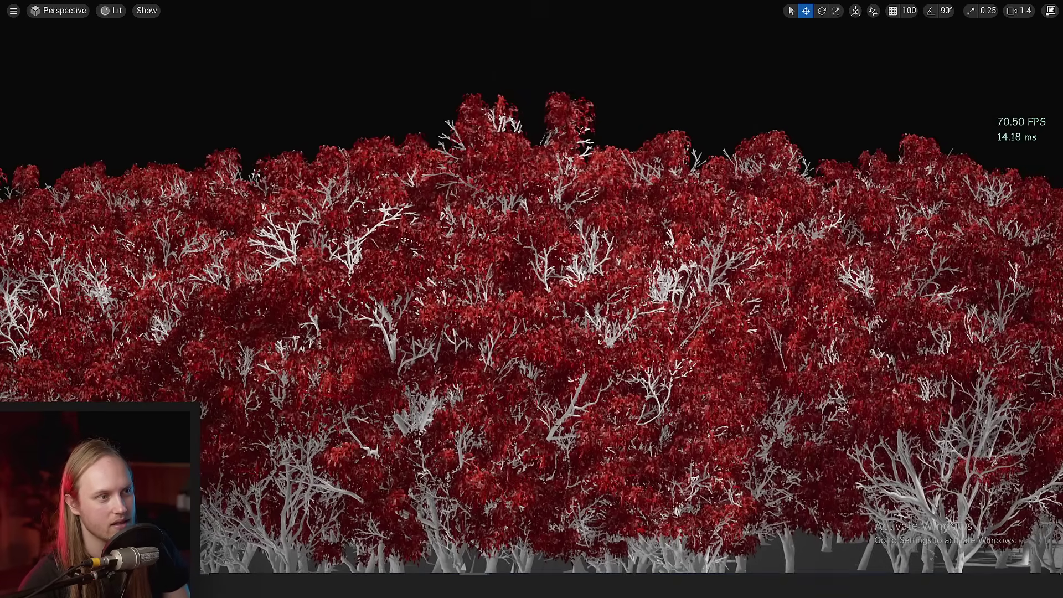
right_drag(532, 299, 510, 229)
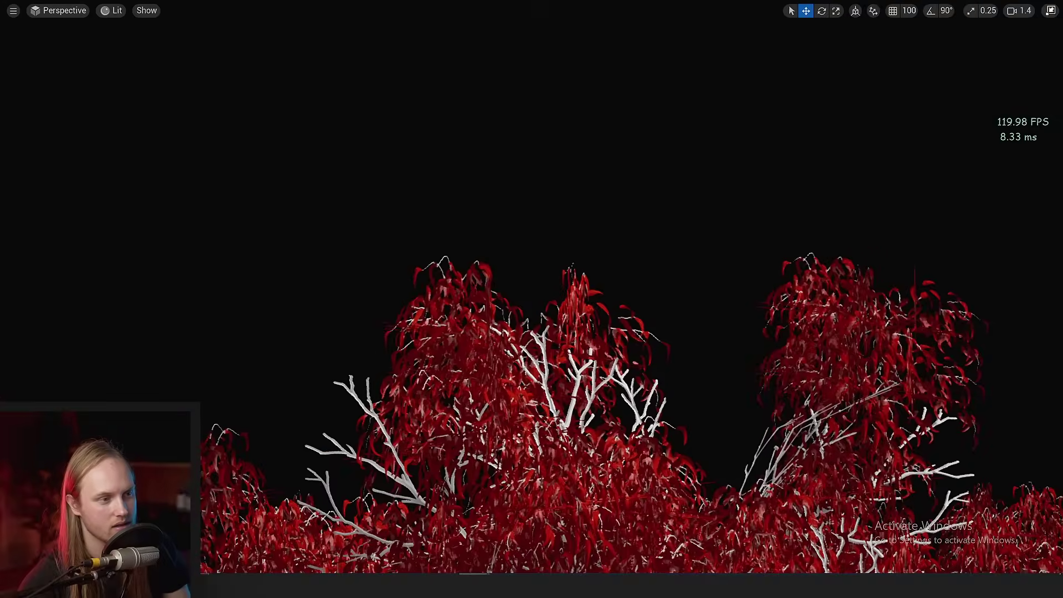
right_drag(532, 298, 561, 511)
key(s)
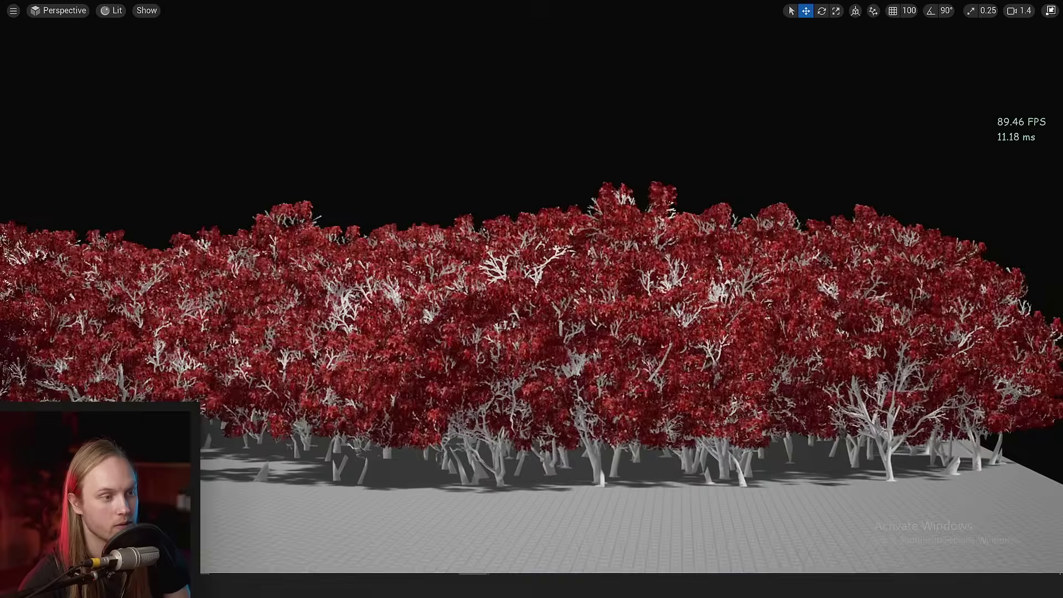
scroll(531, 299, down, 2)
key(w)
right_drag(532, 299, 473, 312)
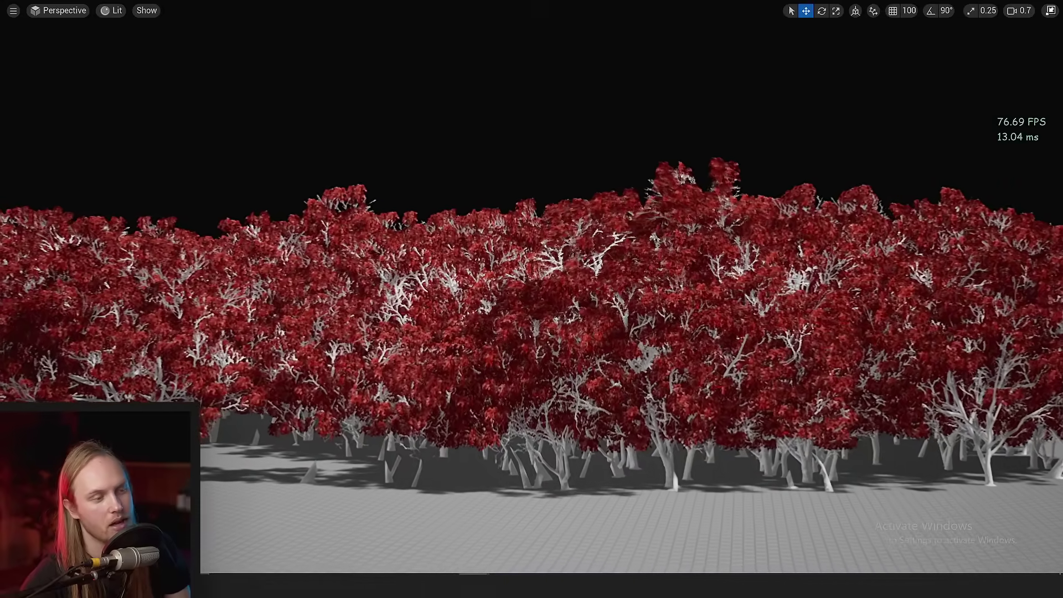
key(w)
scroll(532, 299, up, 2)
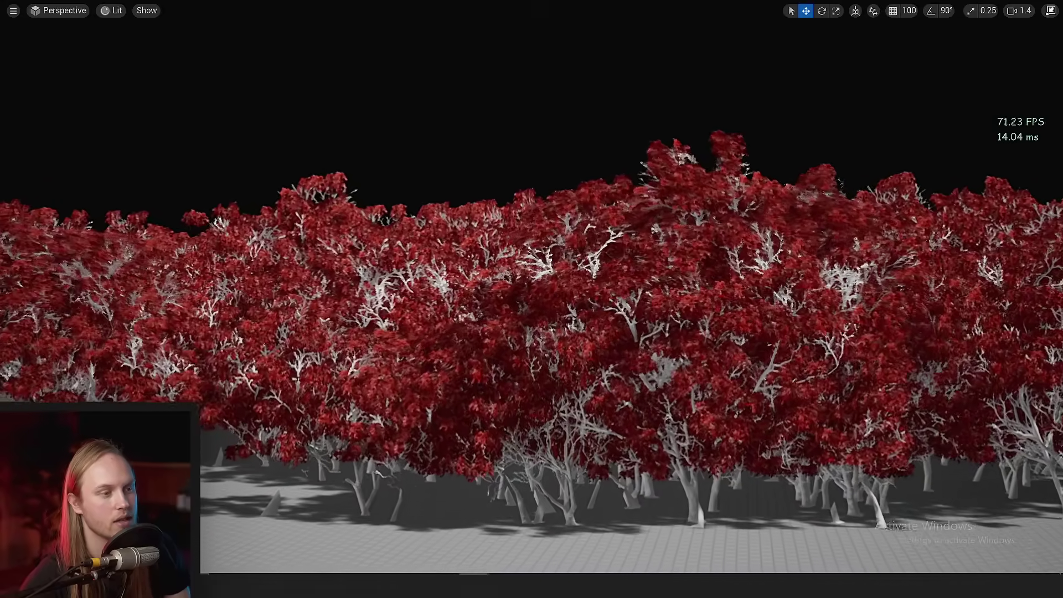
key(w)
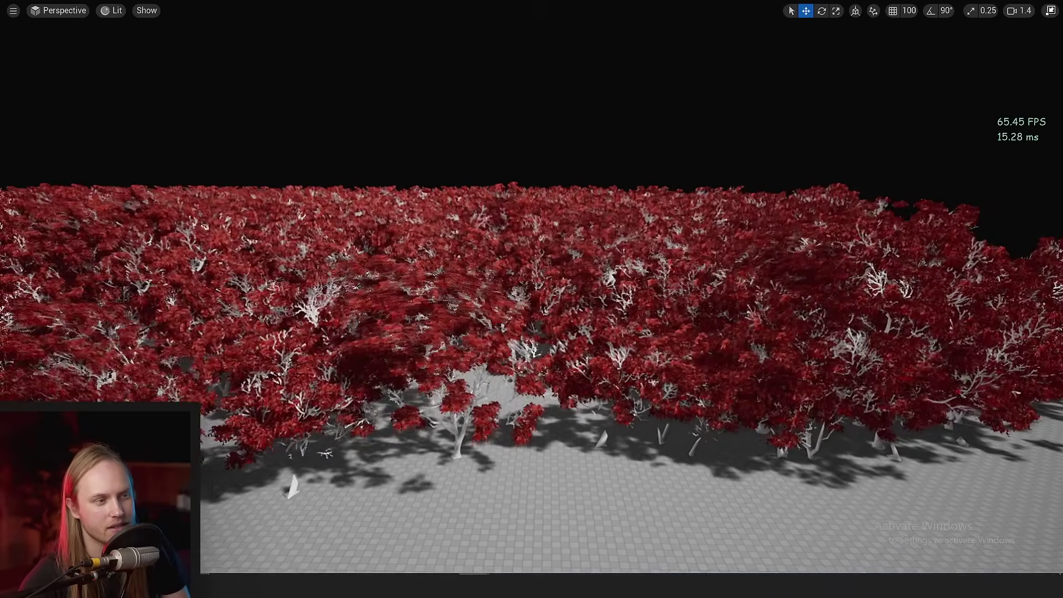
key(s)
scroll(532, 299, down, 3)
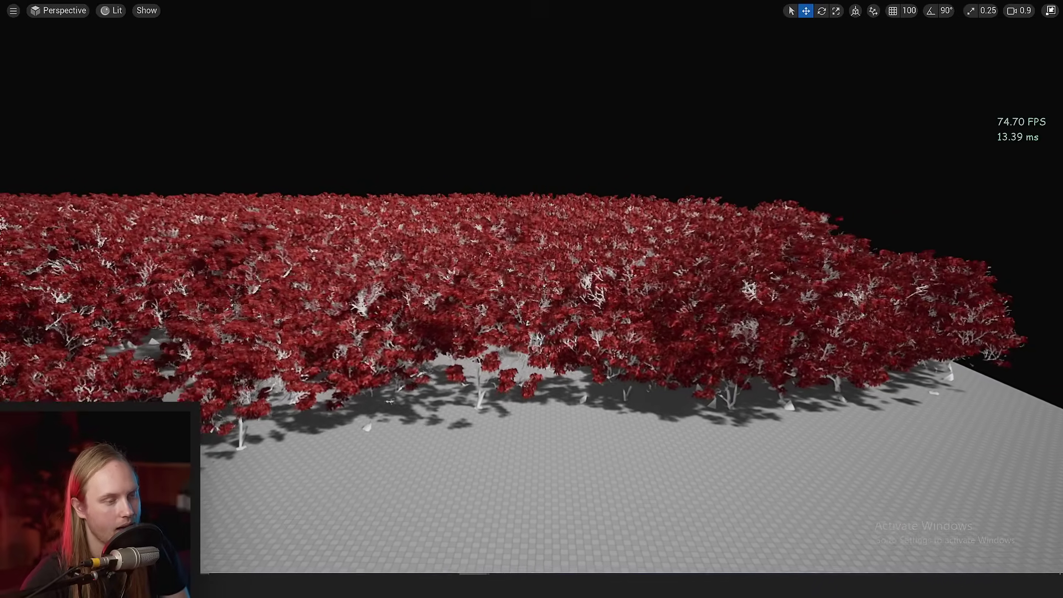
key(s)
scroll(531, 299, up, 3)
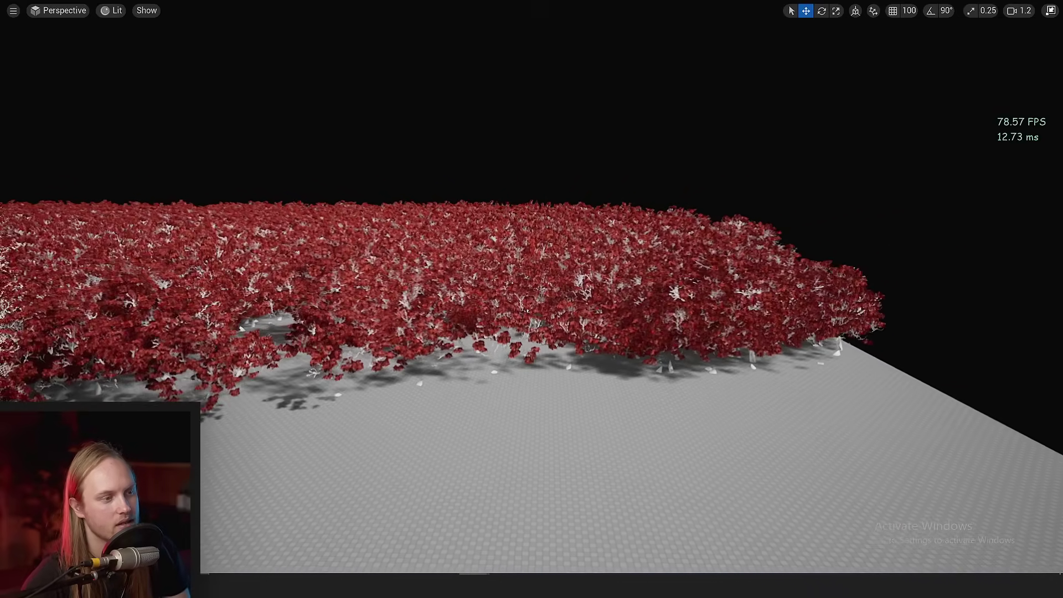
key(s)
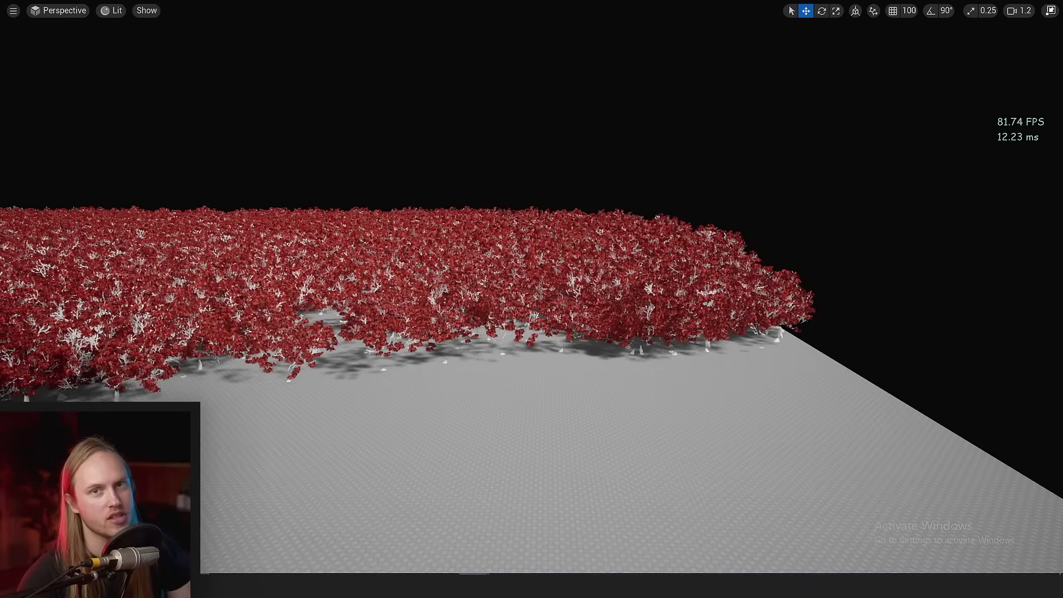
key(s)
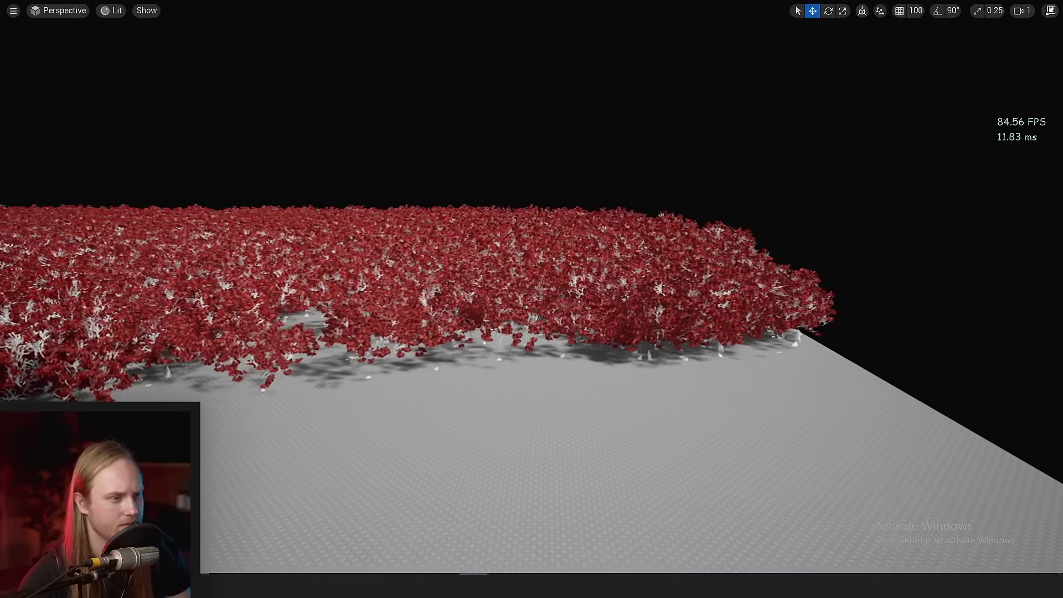
Leave the full-screen viewport and place SM_Tree_L_01 and SM_Tree_M_01 on the open floor beside the forest.
key(F11)
key(s)
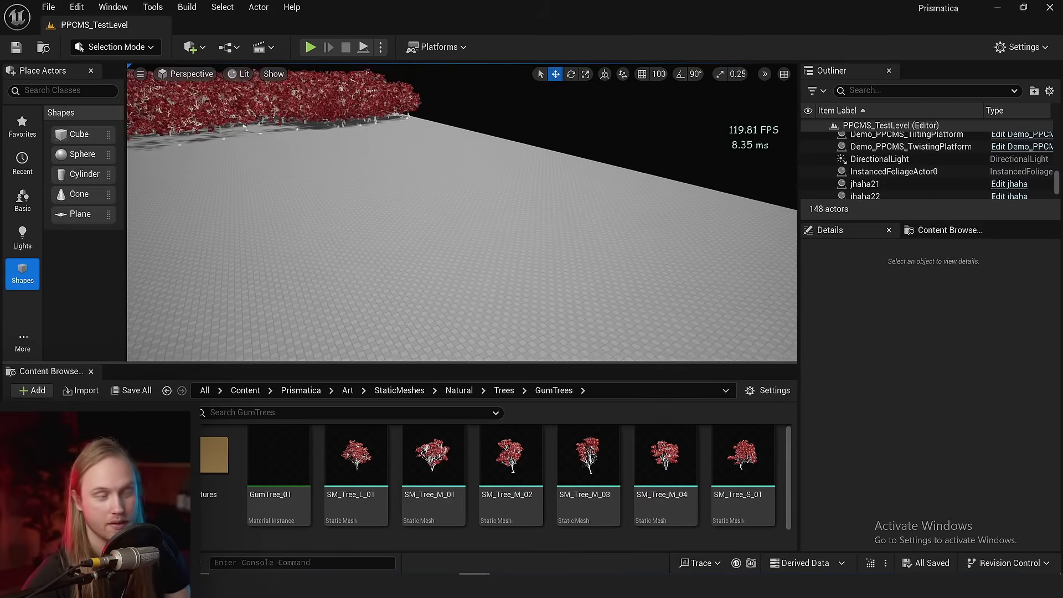
drag(356, 455, 385, 236)
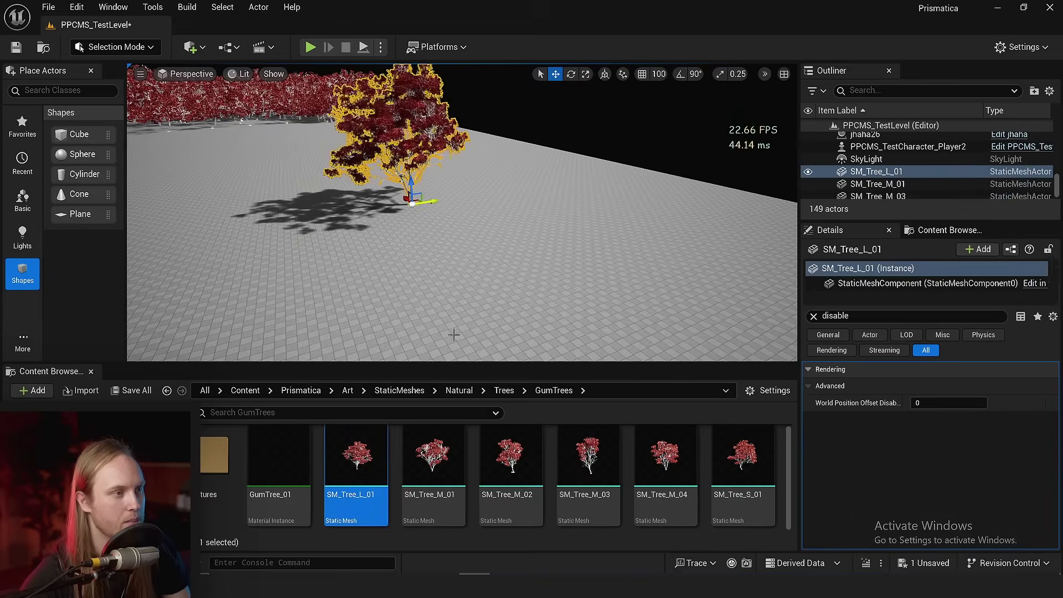
drag(433, 455, 549, 222)
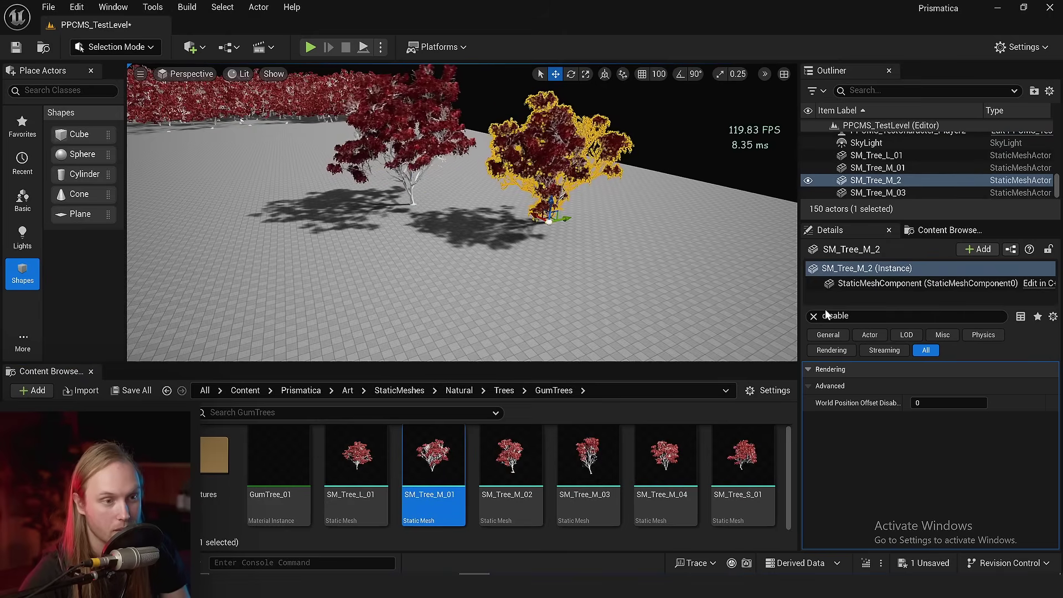
Select the static mesh component of SM_Tree_L_01 and filter its details by "disable" to review the World Position Offset disable distance.
click(875, 283)
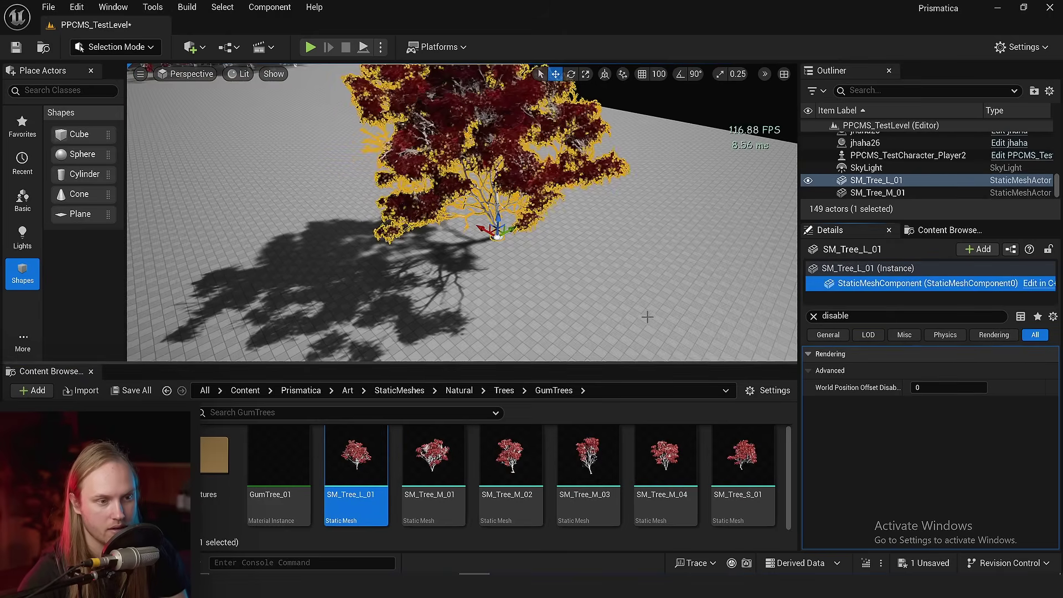
right_drag(529, 315, 528, 302)
key(s)
click(814, 316)
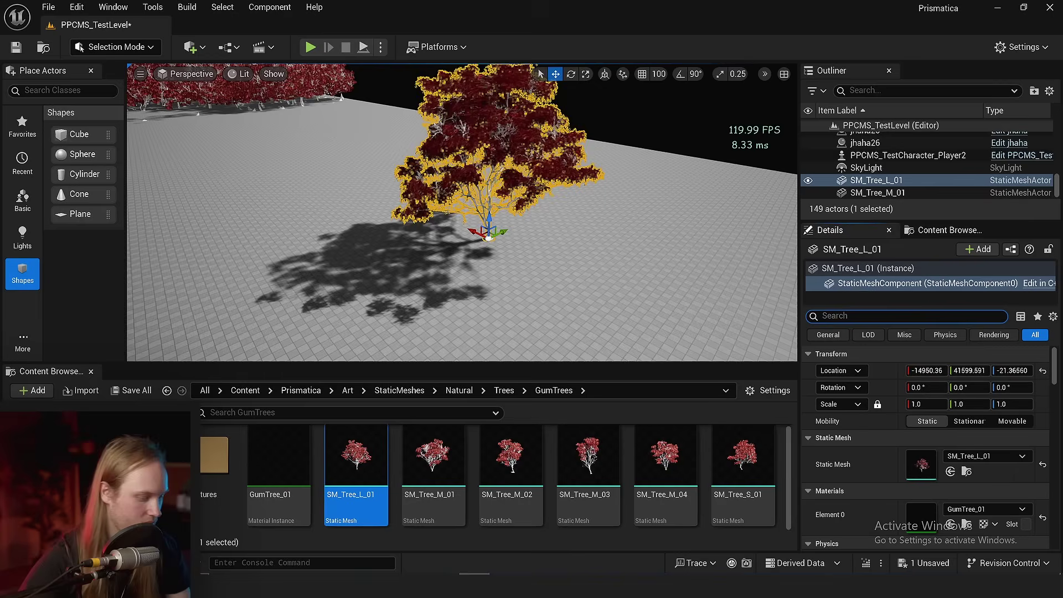
text(disable)
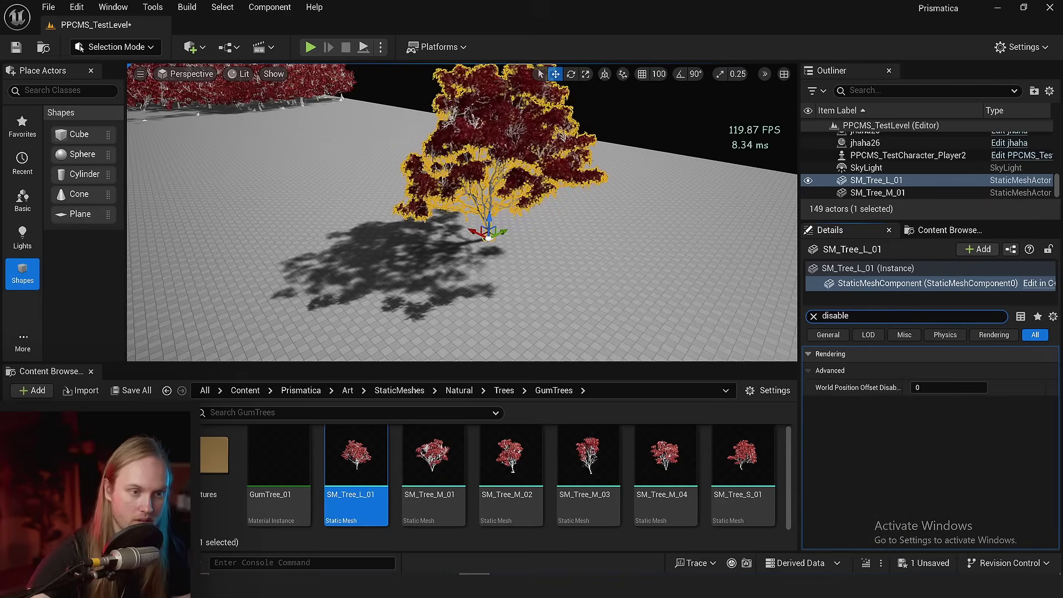
mouse_move(888, 390)
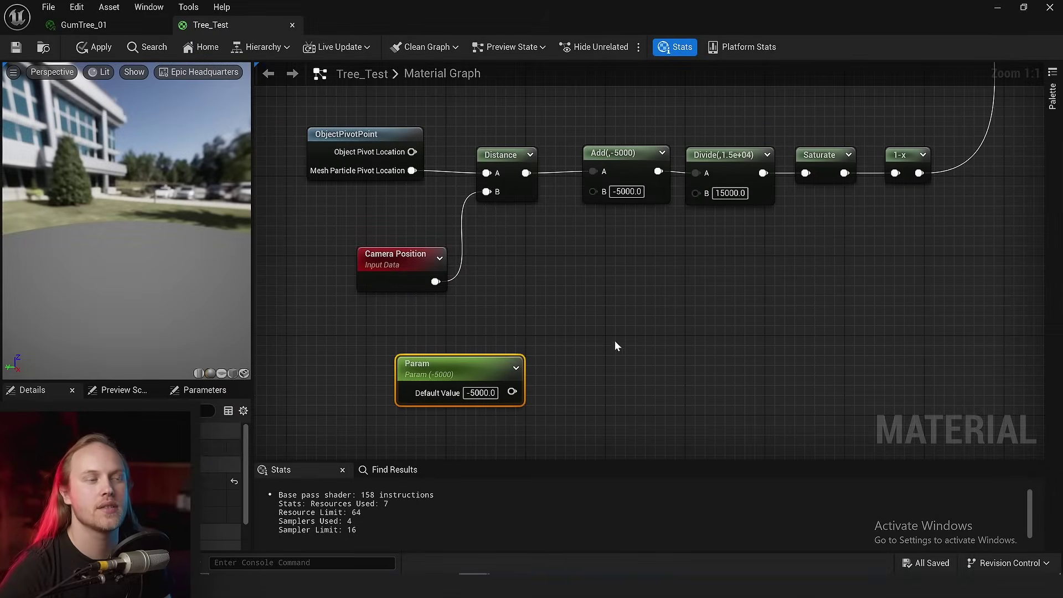
In the Tree_Test material graph, shift the whole distance mask chain from ObjectPivotPoint to 1-x farther away from the Param node.
right_drag(615, 340, 603, 386)
drag(337, 159, 956, 306)
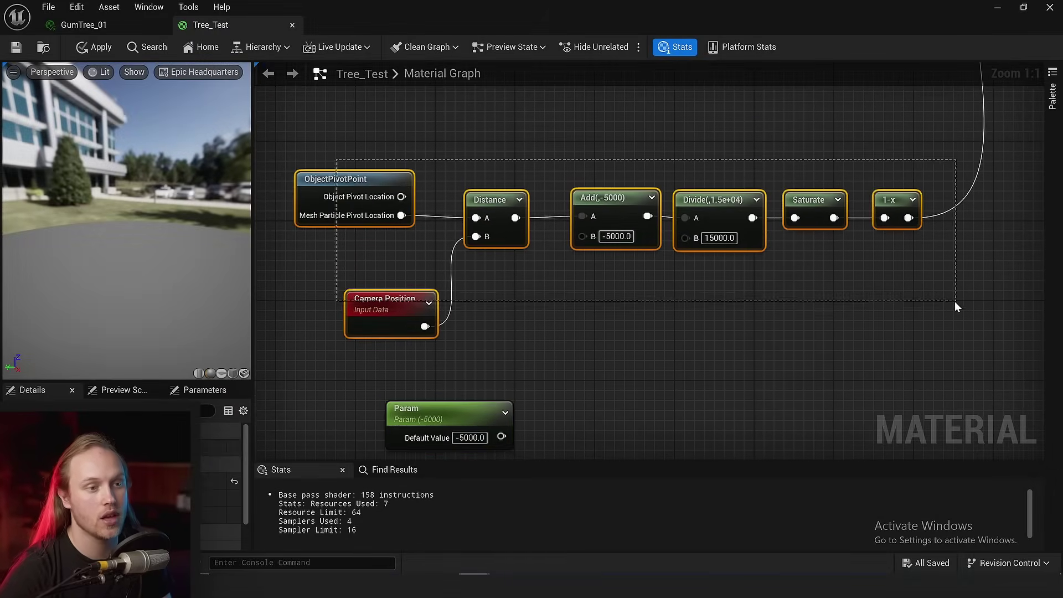
drag(723, 208, 666, 183)
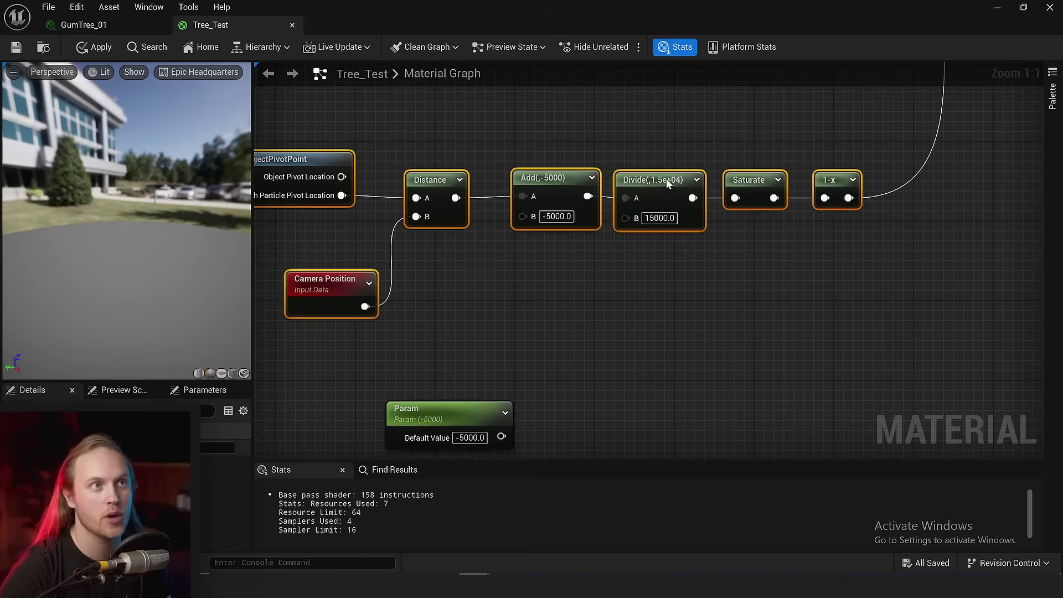
click(739, 264)
right_drag(705, 300, 669, 295)
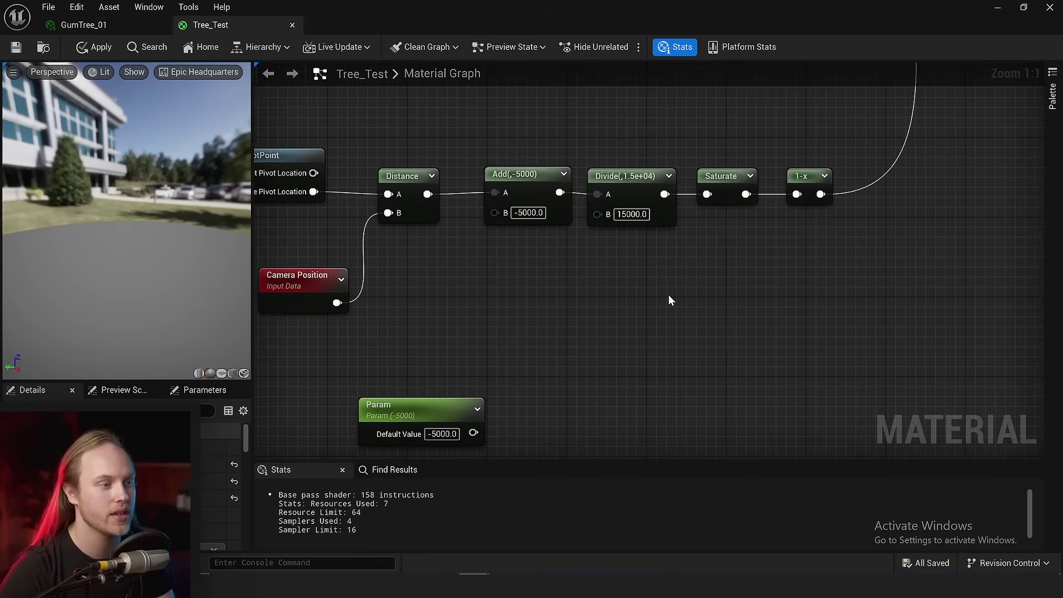
Examine the Add and Divide nodes of the distance mask together, focusing on the Add's B constant that offsets the fade start.
right_drag(447, 371, 567, 325)
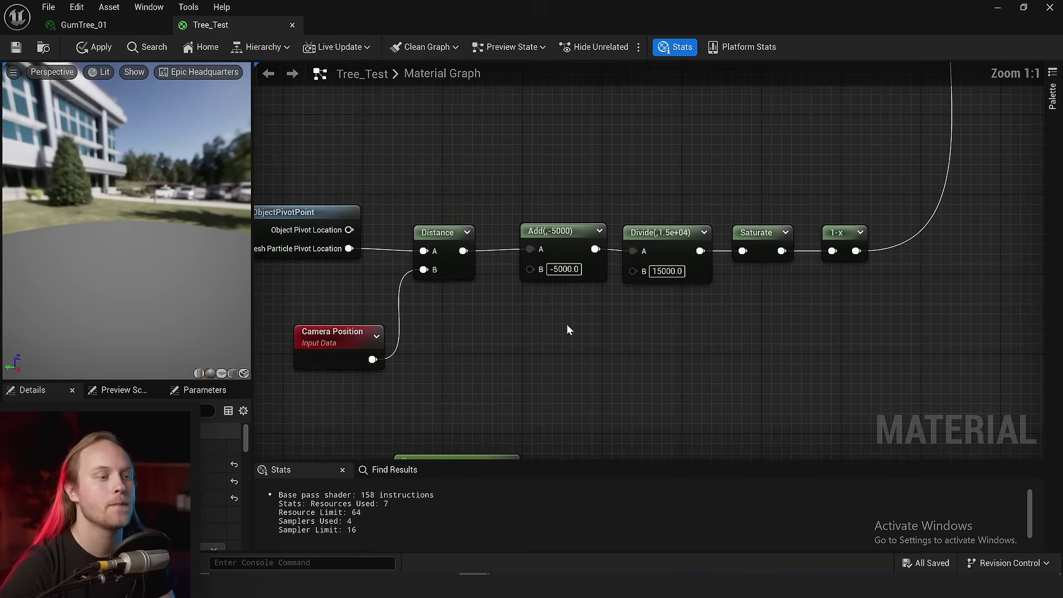
drag(699, 339, 698, 339)
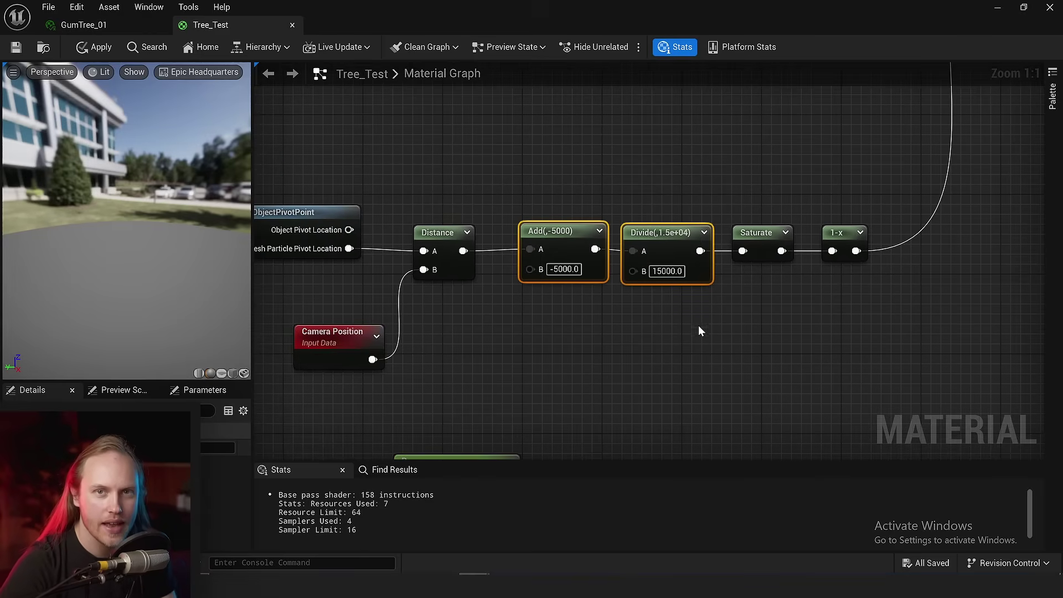
right_drag(699, 326, 703, 296)
click(747, 308)
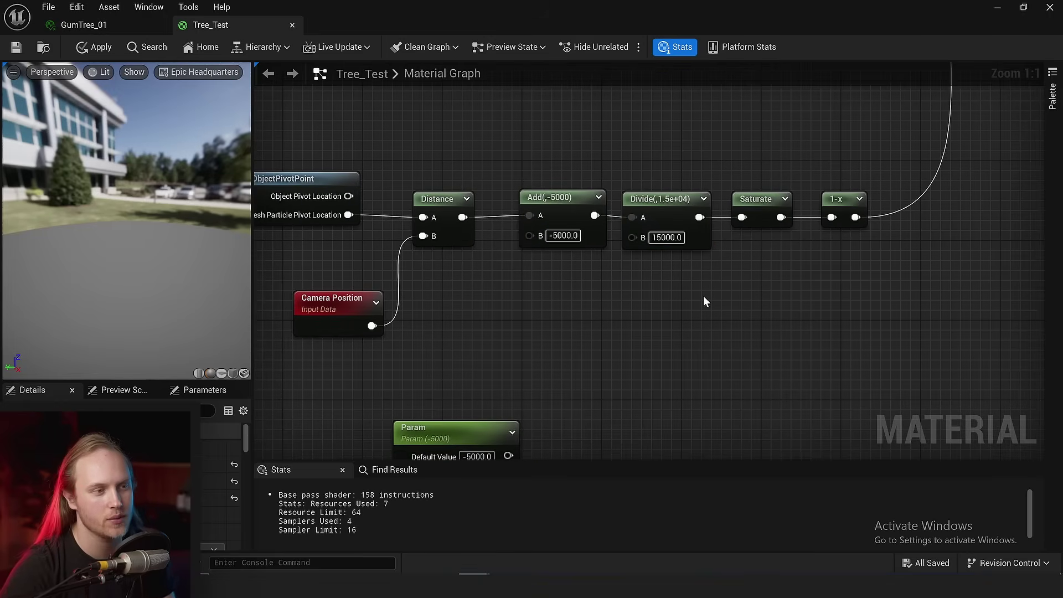
right_drag(559, 148, 553, 192)
drag(624, 286, 646, 341)
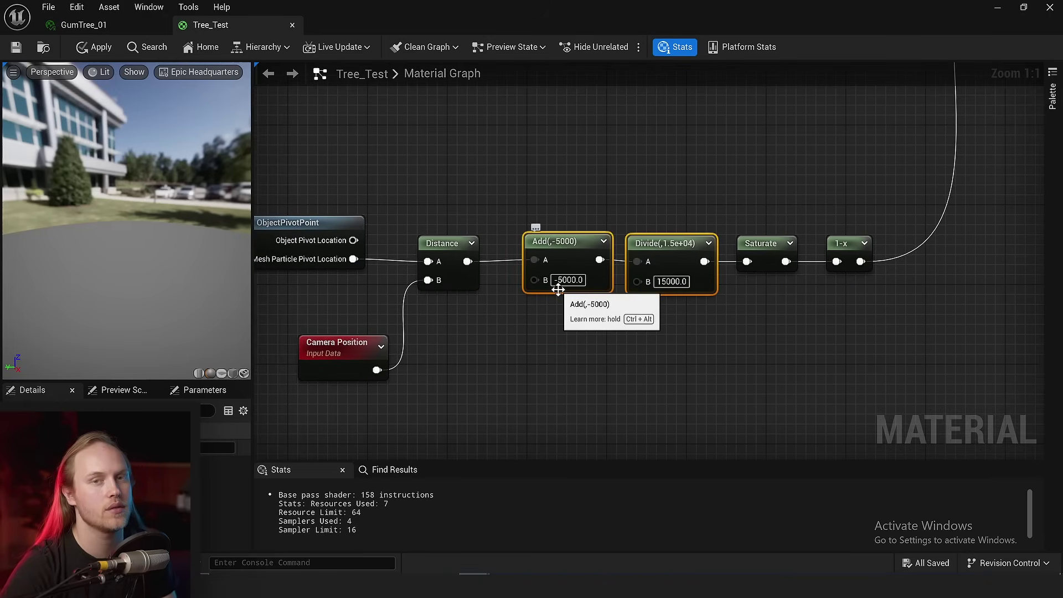
scroll(581, 301, up, 1)
right_drag(581, 302, 637, 301)
click(628, 324)
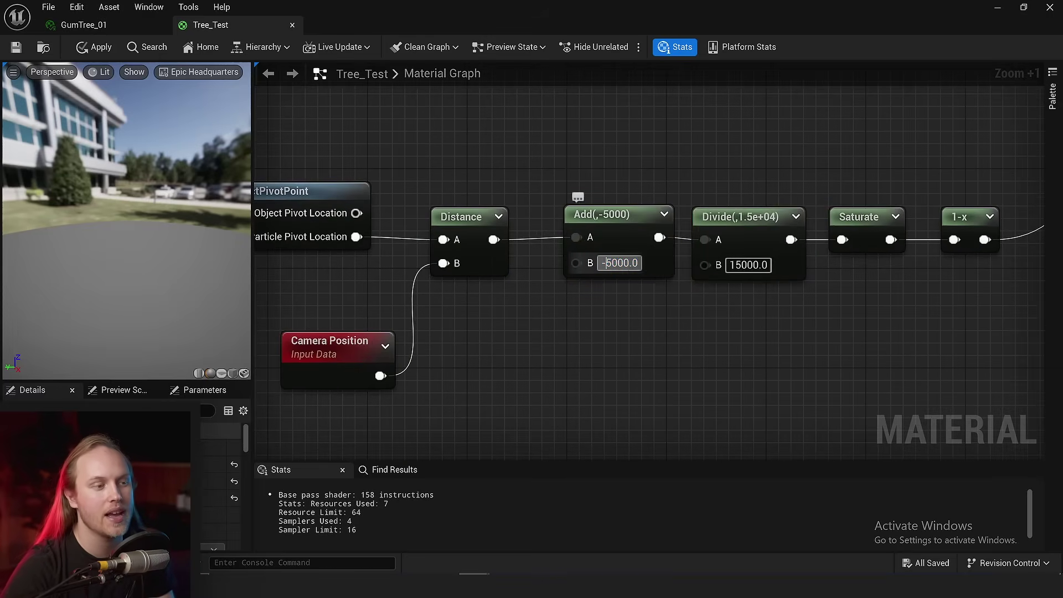
Examine the Divide's B constant for the fade length, and trace the chain back through Add to the Distance node's inputs.
right_drag(712, 360, 561, 372)
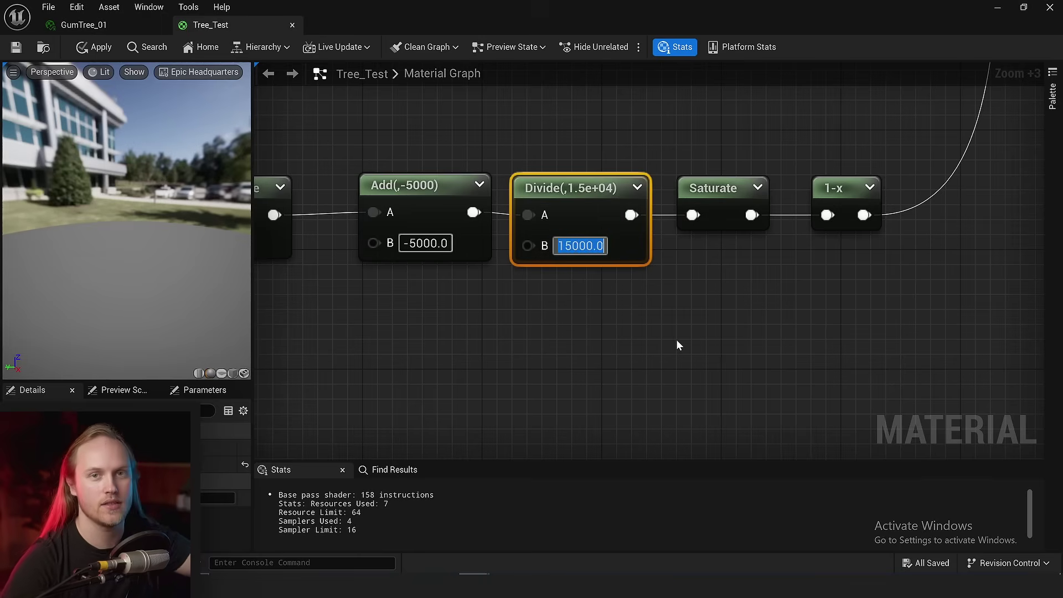
scroll(676, 344, down, 4)
right_drag(685, 348, 724, 308)
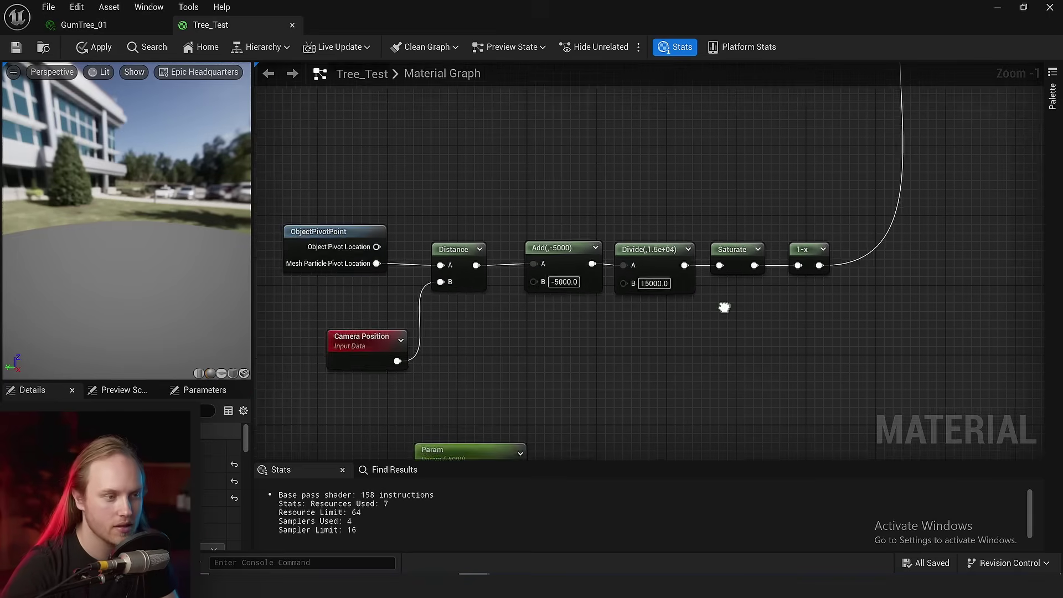
scroll(581, 280, up, 5)
click(548, 286)
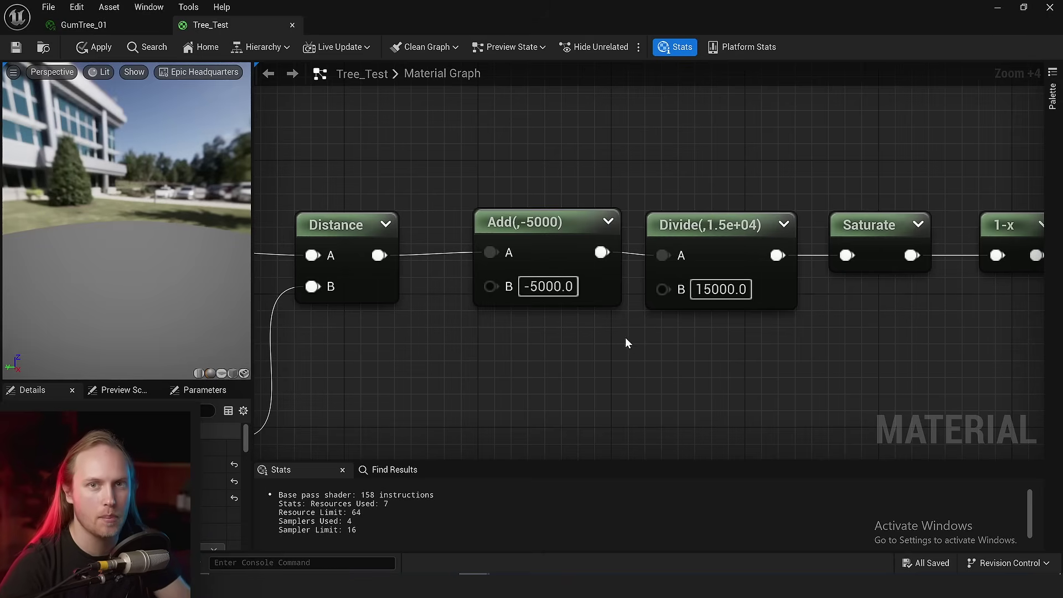
scroll(676, 347, down, 1)
scroll(538, 321, down, 1)
right_drag(538, 321, 610, 324)
right_drag(543, 349, 517, 354)
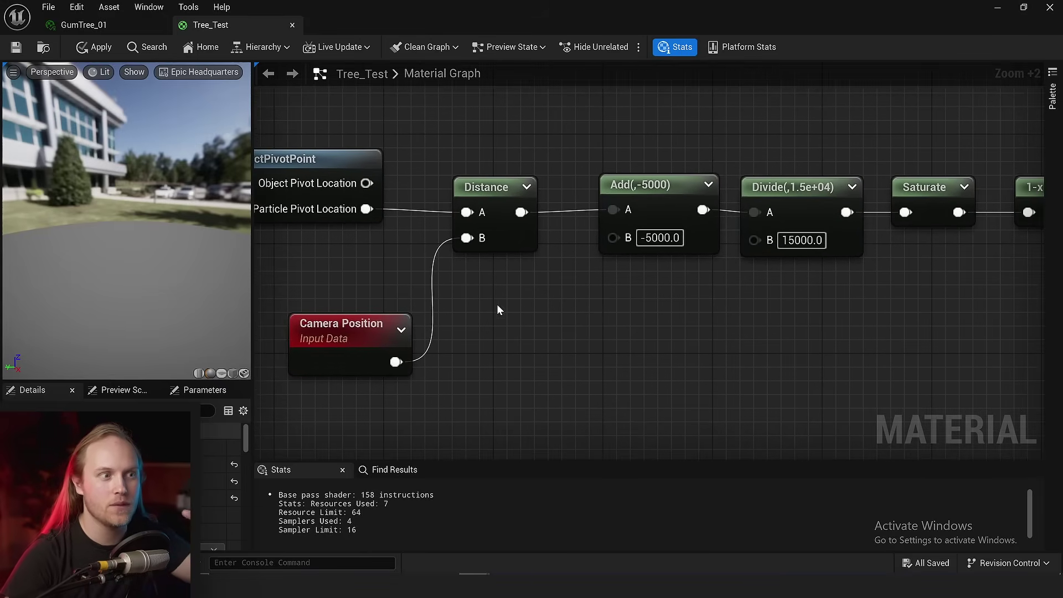
Add a PerInstanceFadeAmount node to the Tree_Test material graph and place it below the Add node of the distance mask.
right_drag(684, 350, 668, 327)
right_click(668, 326)
text(per instanx)
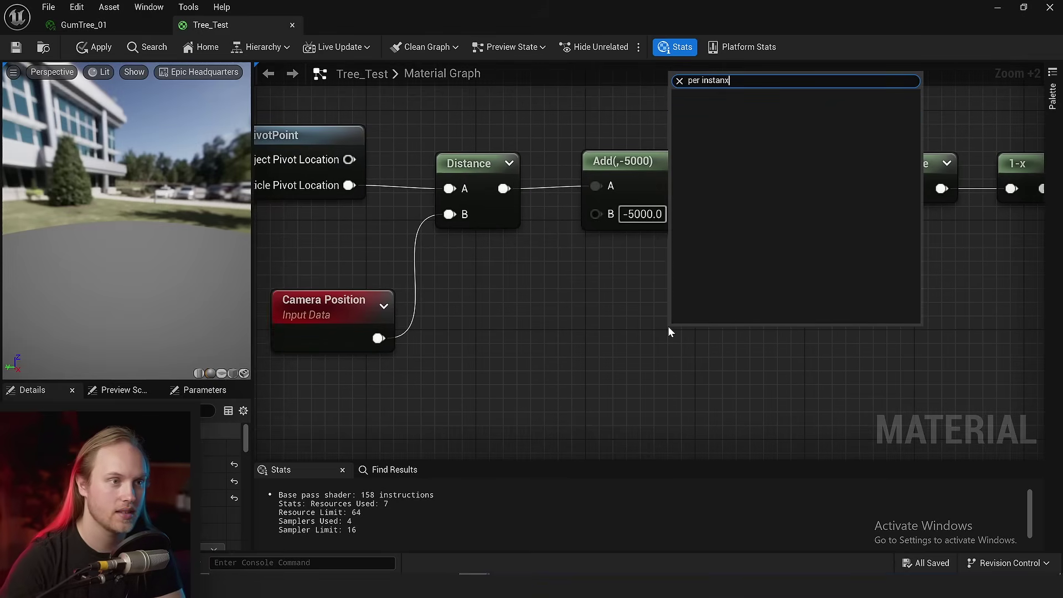
key(BackSpace)
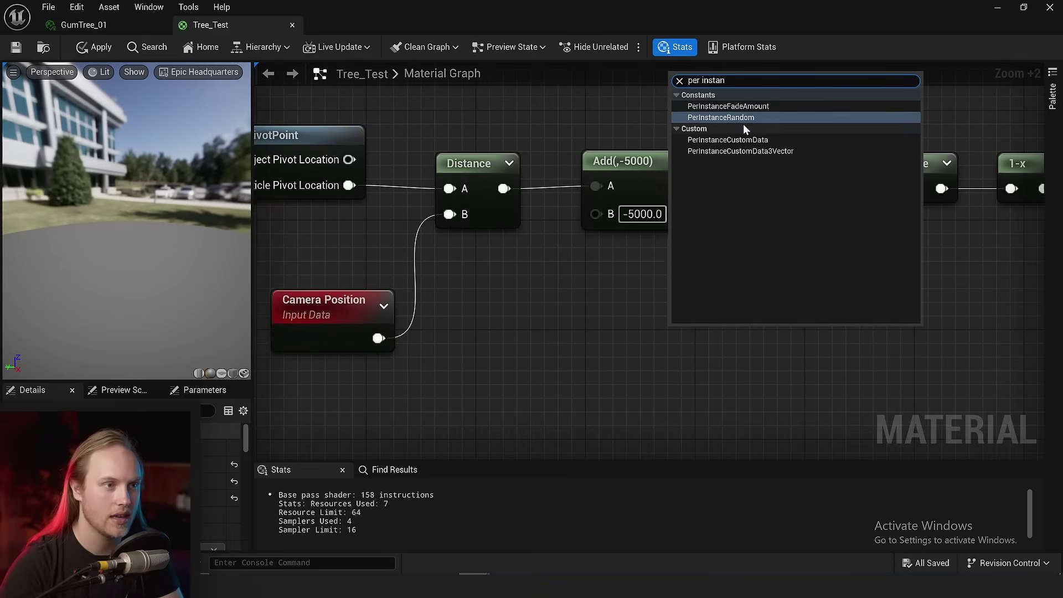
click(721, 105)
drag(754, 375, 536, 346)
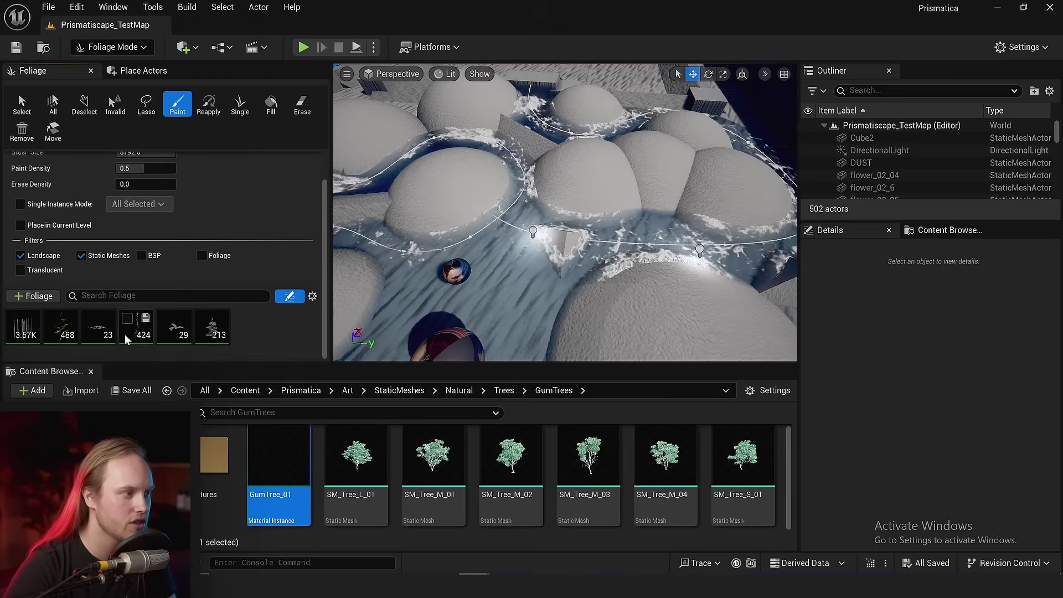
In the level's foliage settings, set the cull distance of Prismatiscape_CustomSpiralBotanics to a minimum of 10000 and a maximum of 20000.
click(62, 326)
scroll(217, 292, down, 15)
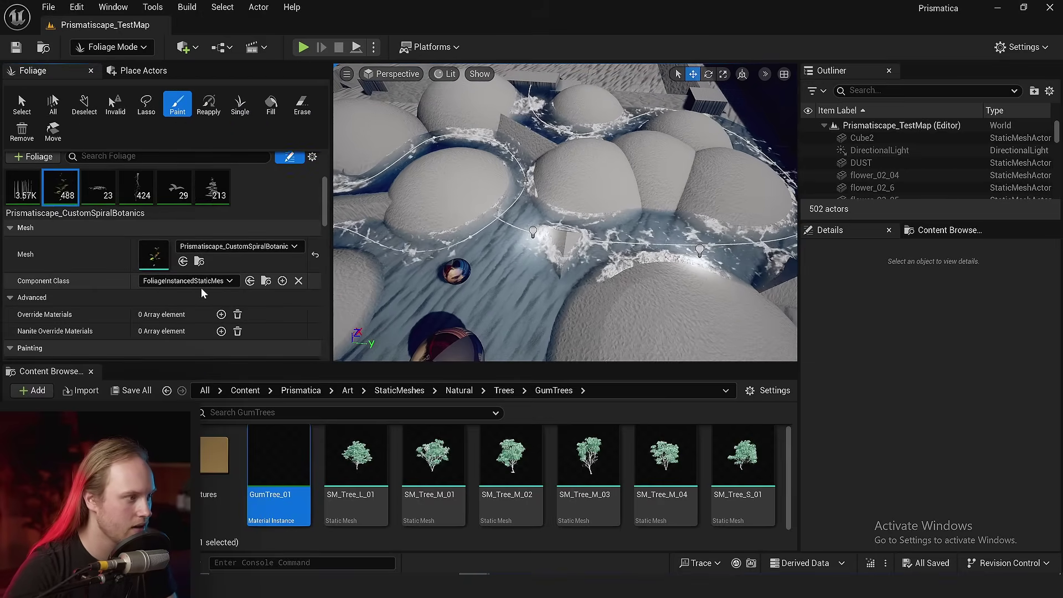
scroll(128, 275, down, 6)
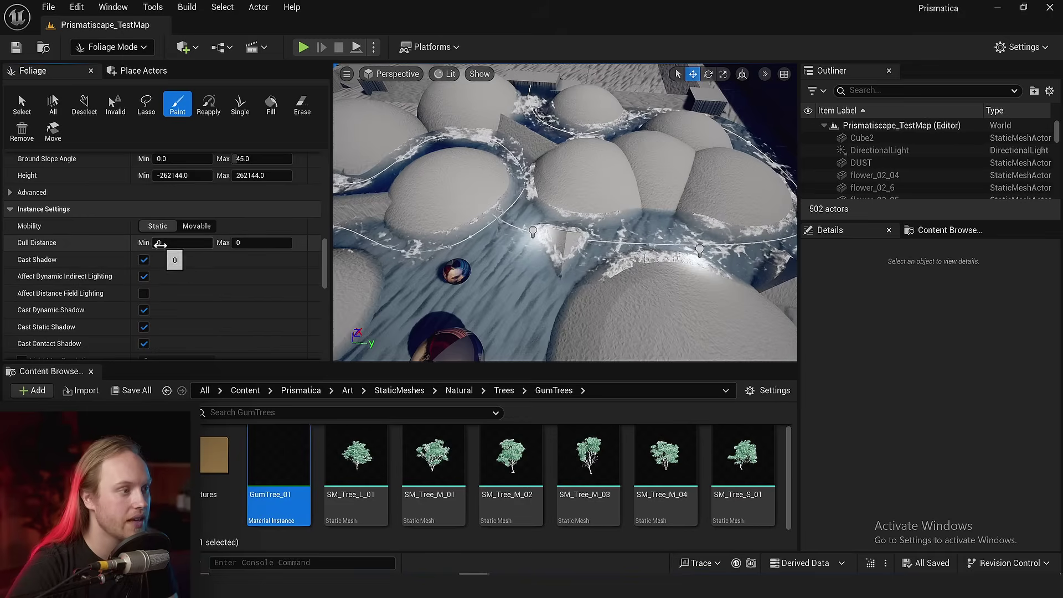
click(173, 243)
text(10000)
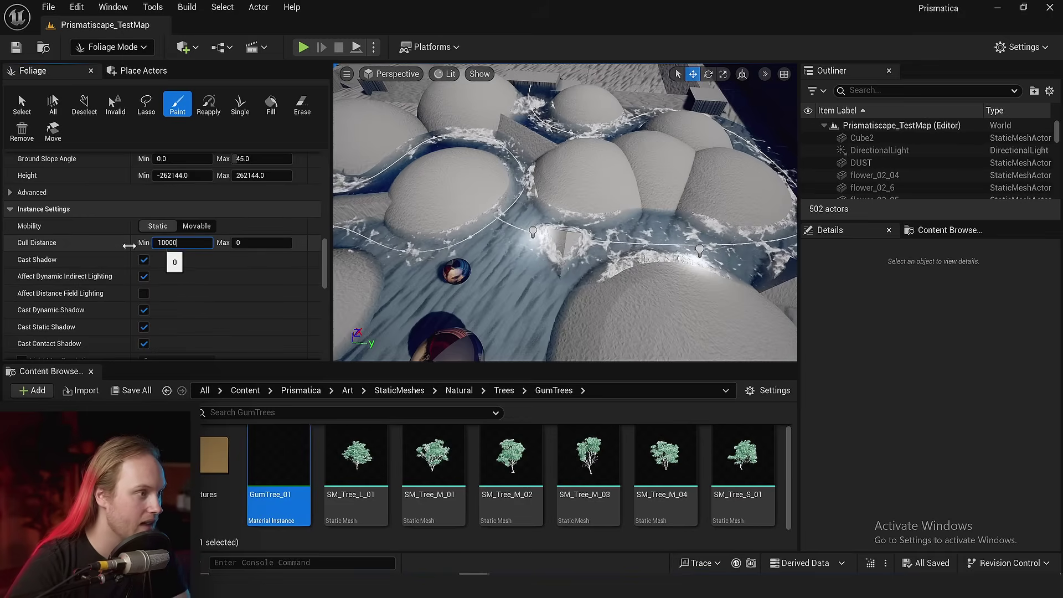
key(Tab)
text(10000)
key(Return)
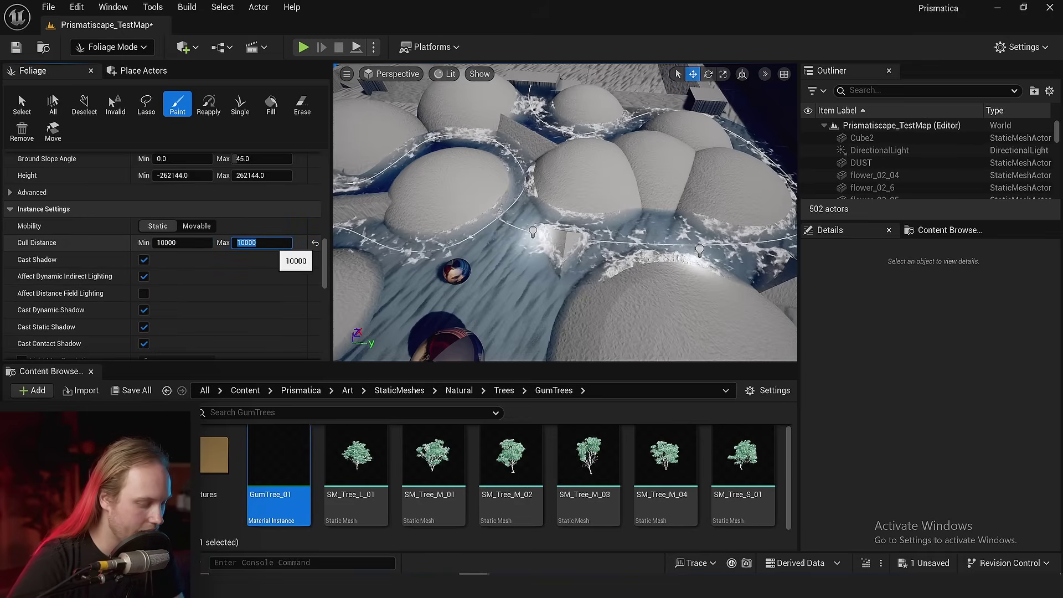
text(20000)
key(Return)
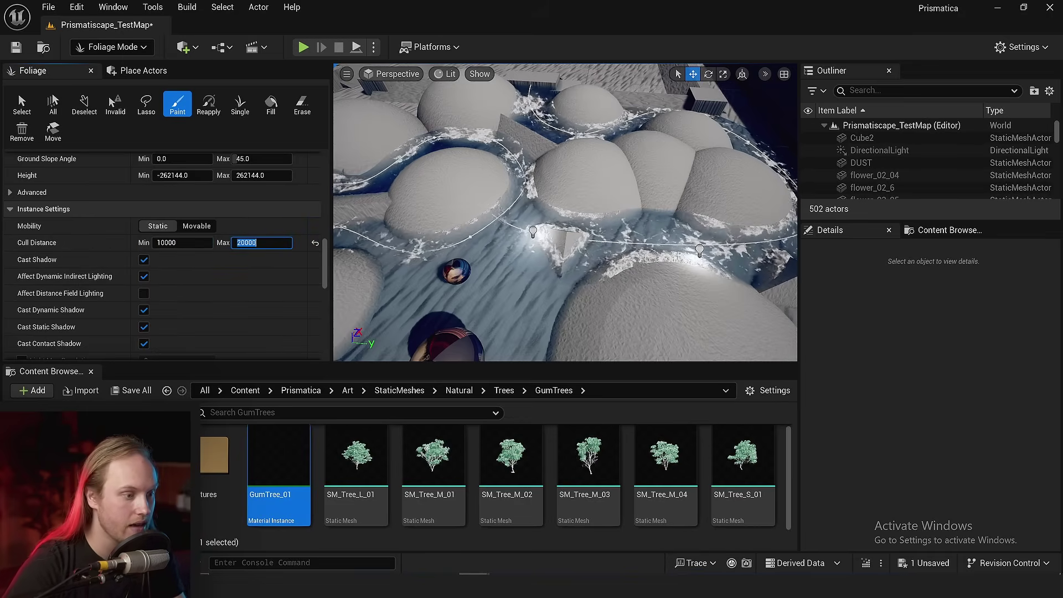
scroll(105, 275, up, 8)
scroll(104, 276, up, 10)
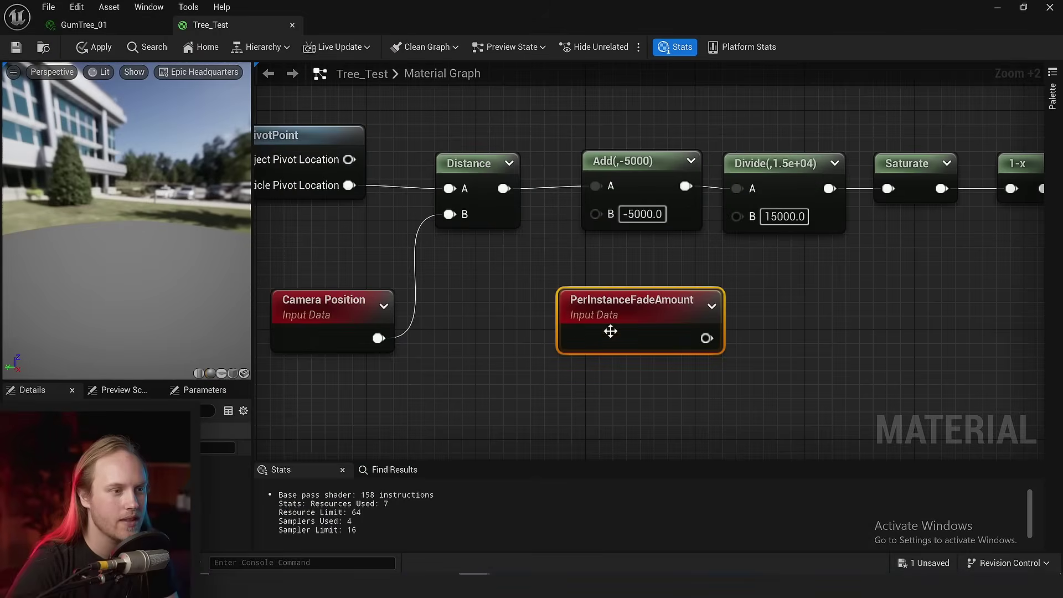
Back in the Tree_Test graph, nudge PerInstanceFadeAmount and trace the 1-x output to the Multiply feeding World Position Offset.
right_drag(528, 361, 515, 296)
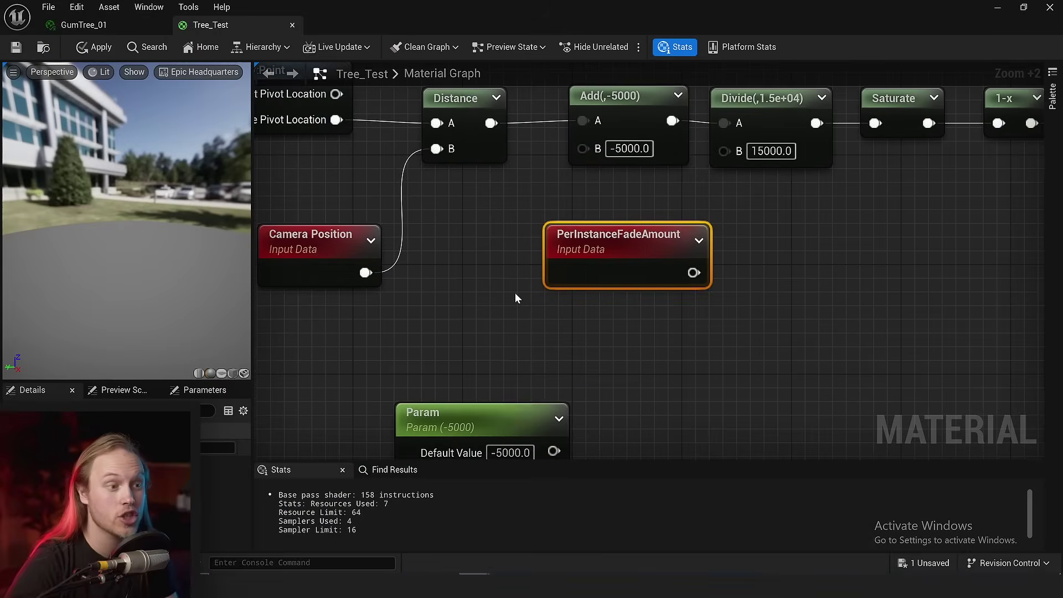
drag(593, 248, 634, 282)
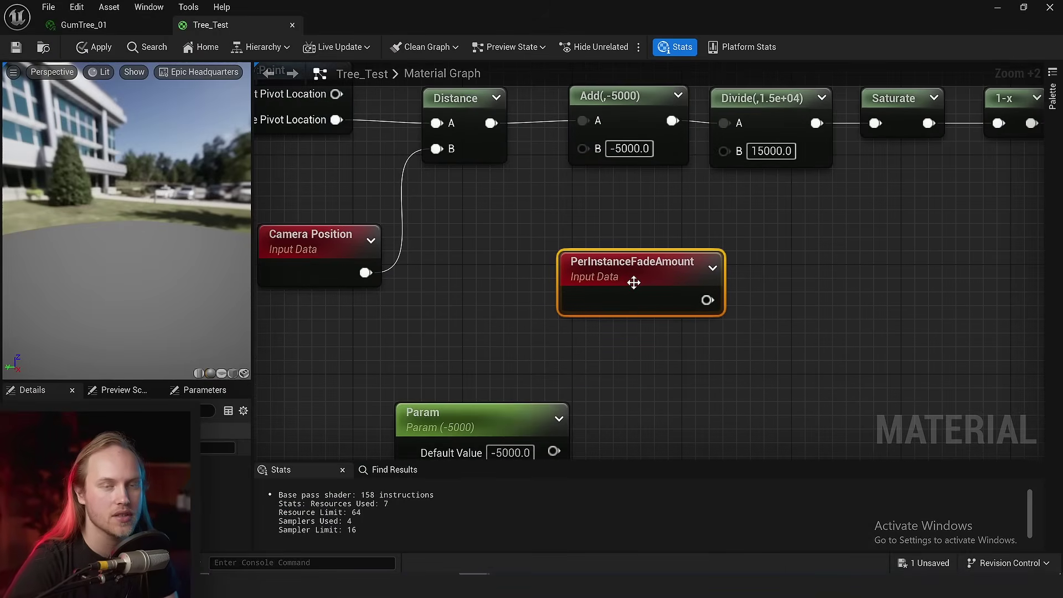
scroll(650, 297, down, 2)
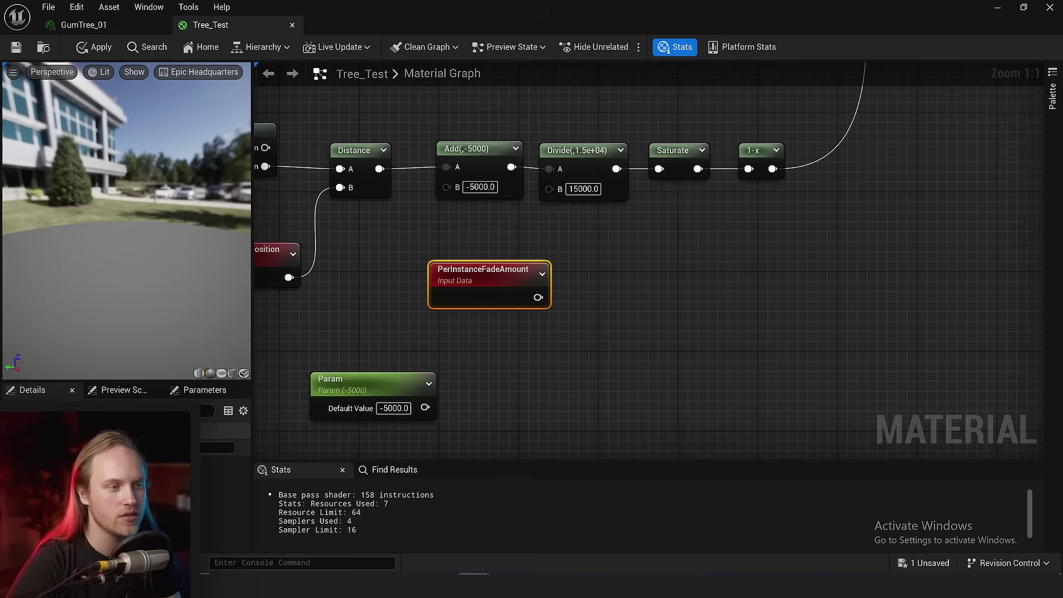
right_drag(641, 63, 637, 189)
drag(673, 211, 673, 217)
right_drag(605, 155, 410, 268)
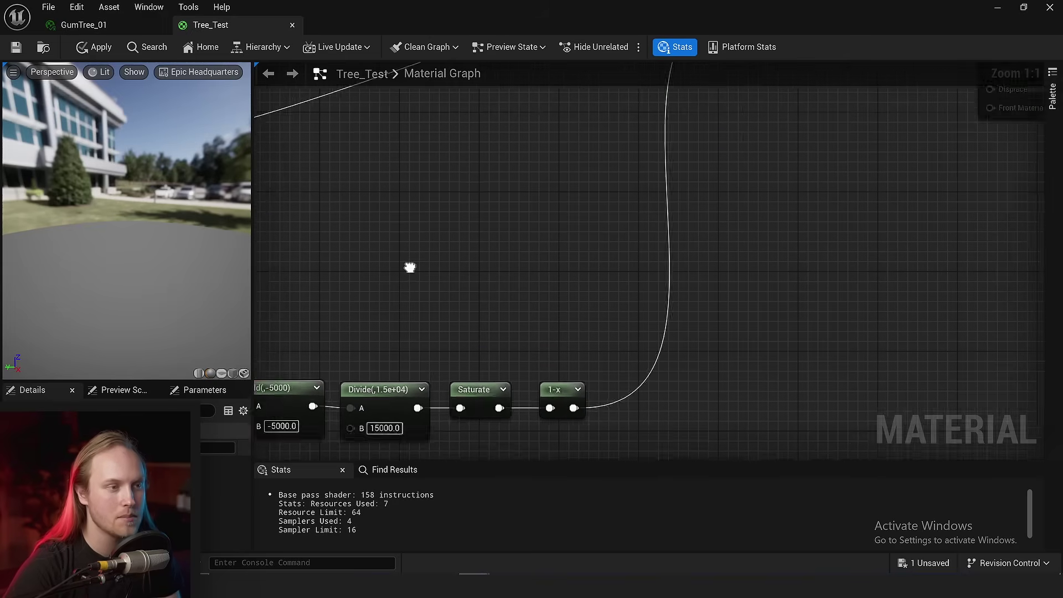
right_drag(834, 115, 487, 422)
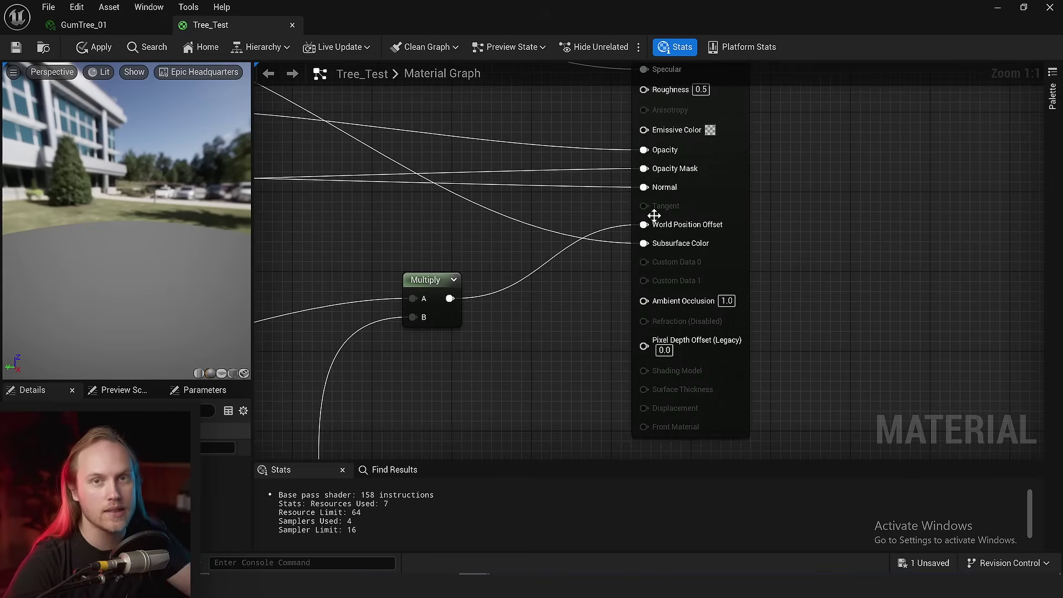
right_drag(557, 306, 721, 63)
right_drag(559, 302, 792, 63)
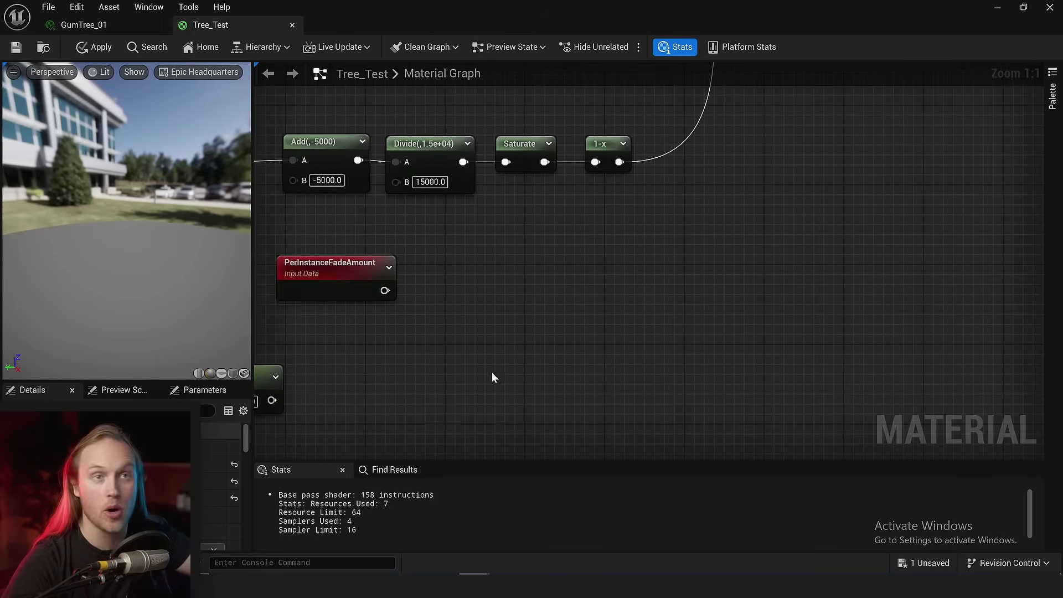
Shift PerInstanceFadeAmount slightly away from the mask chain and delete the unconnected Param node beneath it.
right_drag(479, 390, 686, 346)
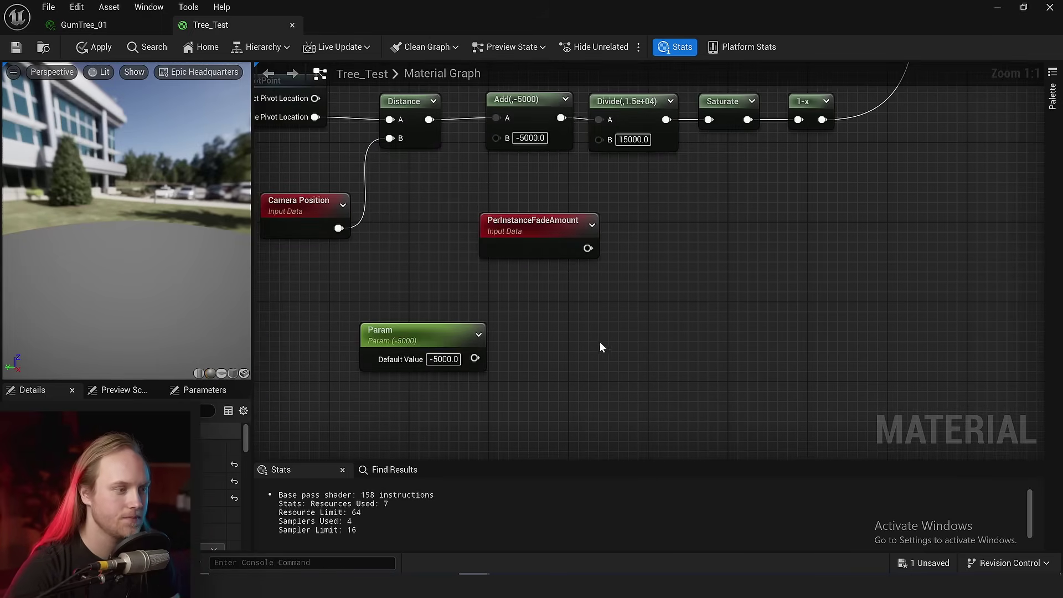
right_drag(600, 341, 785, 359)
drag(690, 237, 662, 255)
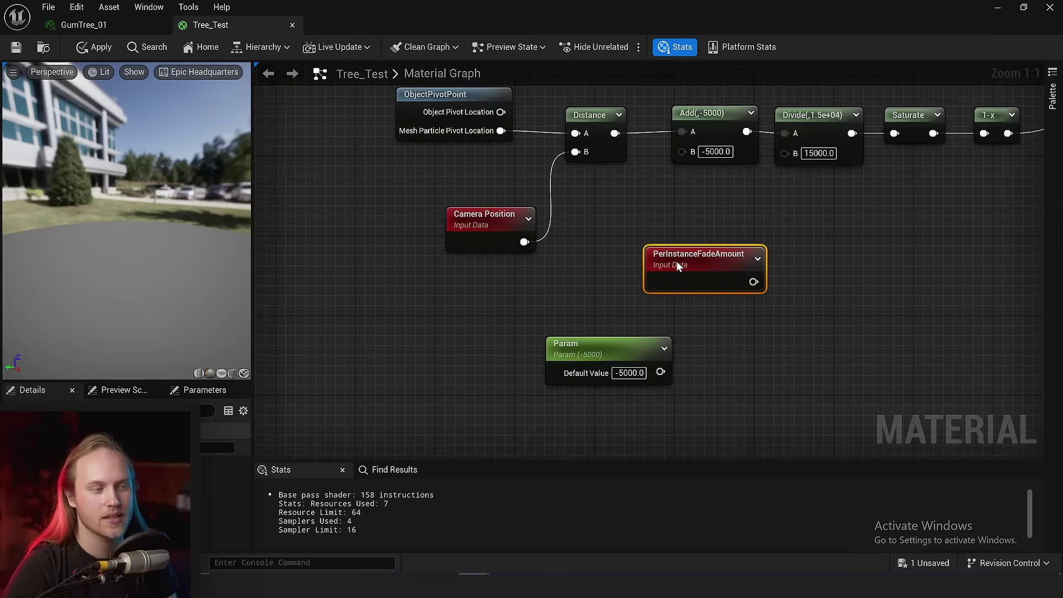
right_drag(676, 261, 466, 278)
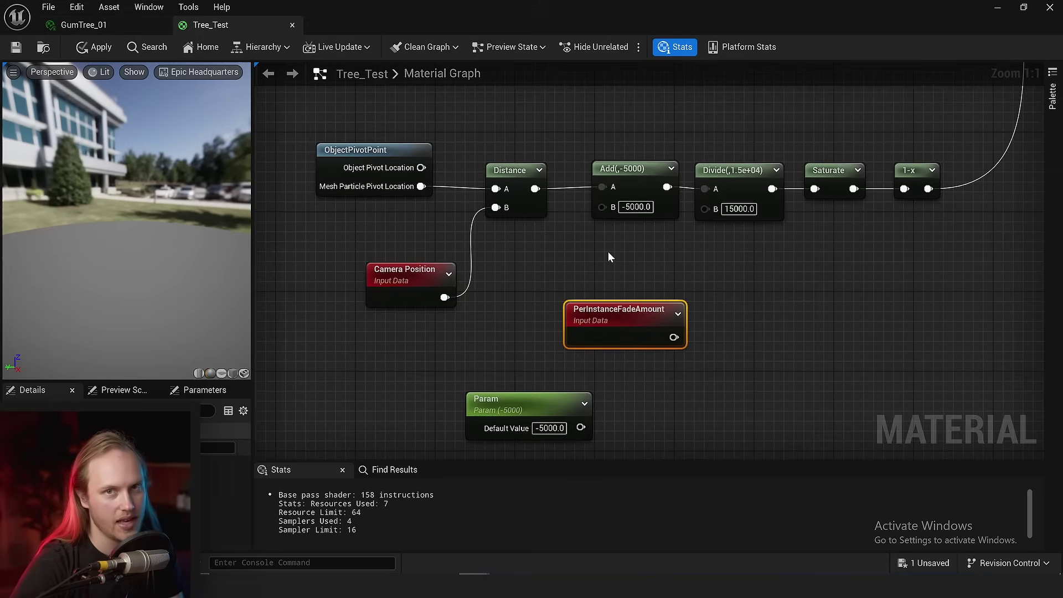
click(512, 403)
key(Delete)
Replace the Add with a Subtract fed by a scalar parameter Param, and drive the Divide's B input with Param_1.
right_drag(589, 228, 538, 259)
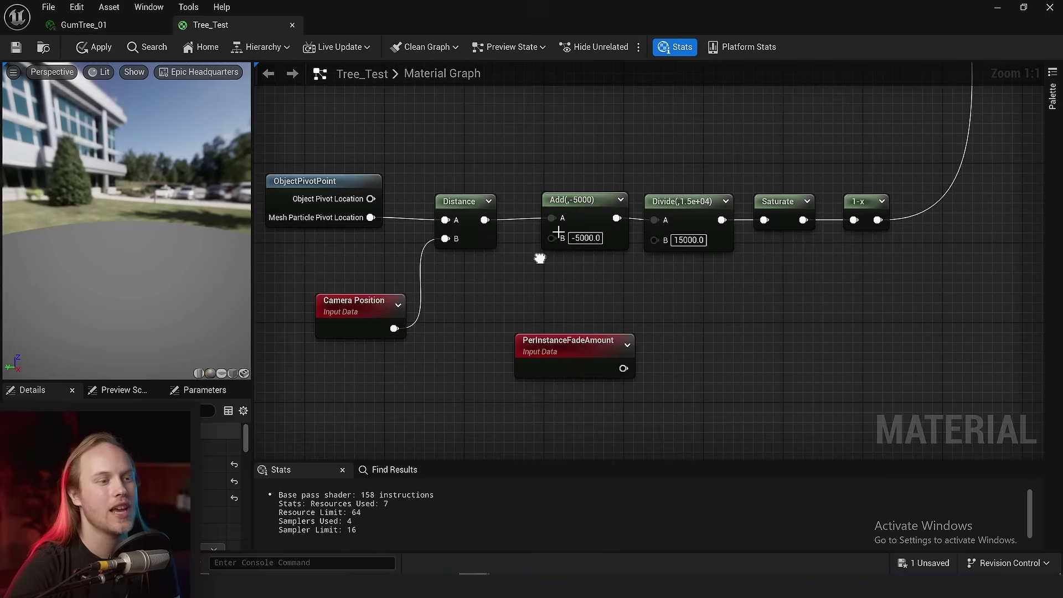
drag(566, 195, 559, 220)
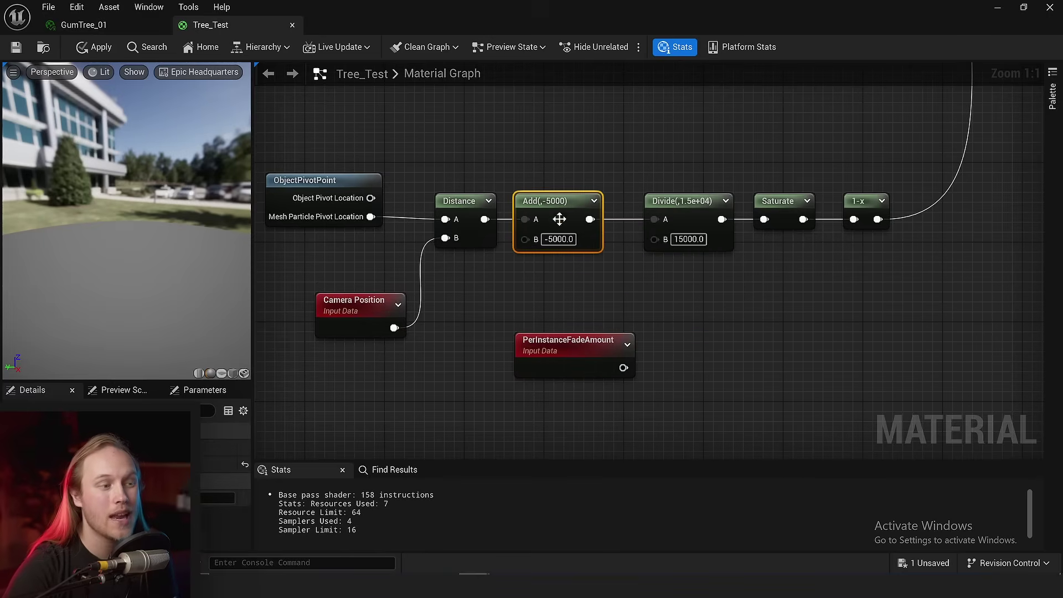
click(524, 272)
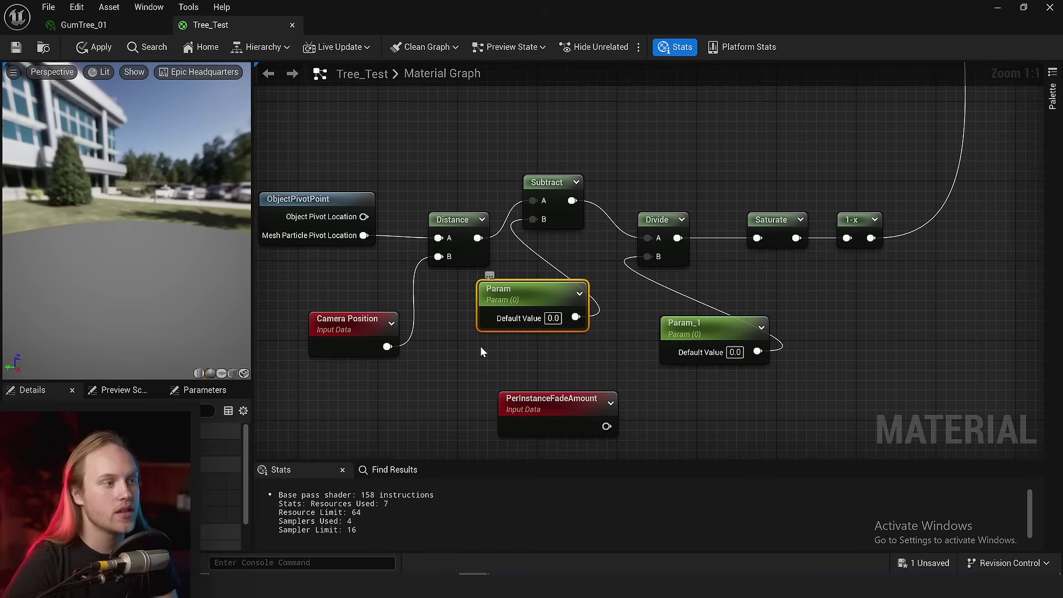
Set the default value of Param to 5000 and that of Param_1 to 15000.
right_drag(481, 347, 522, 327)
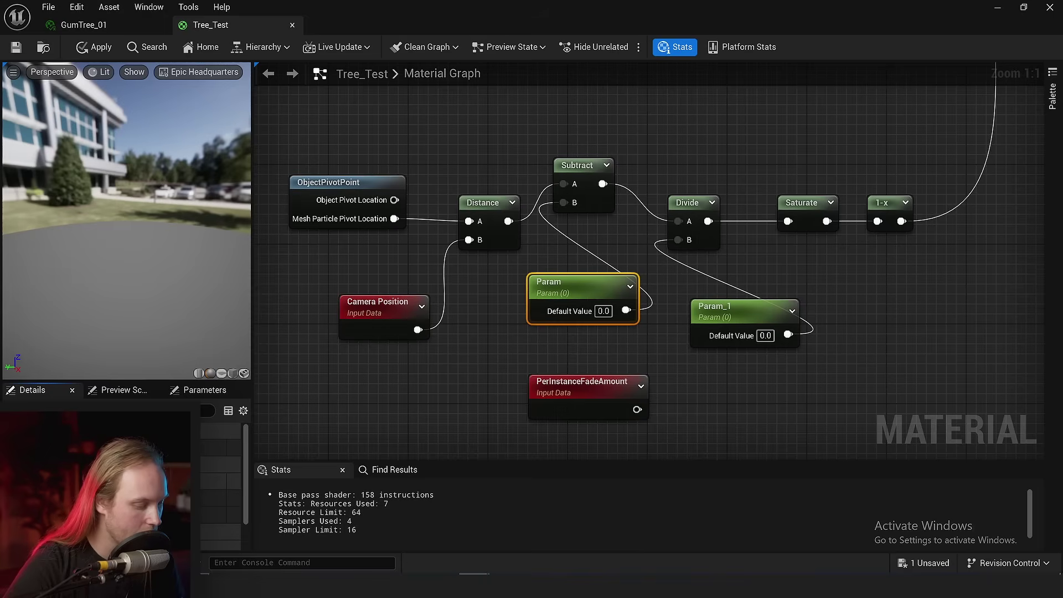
click(353, 420)
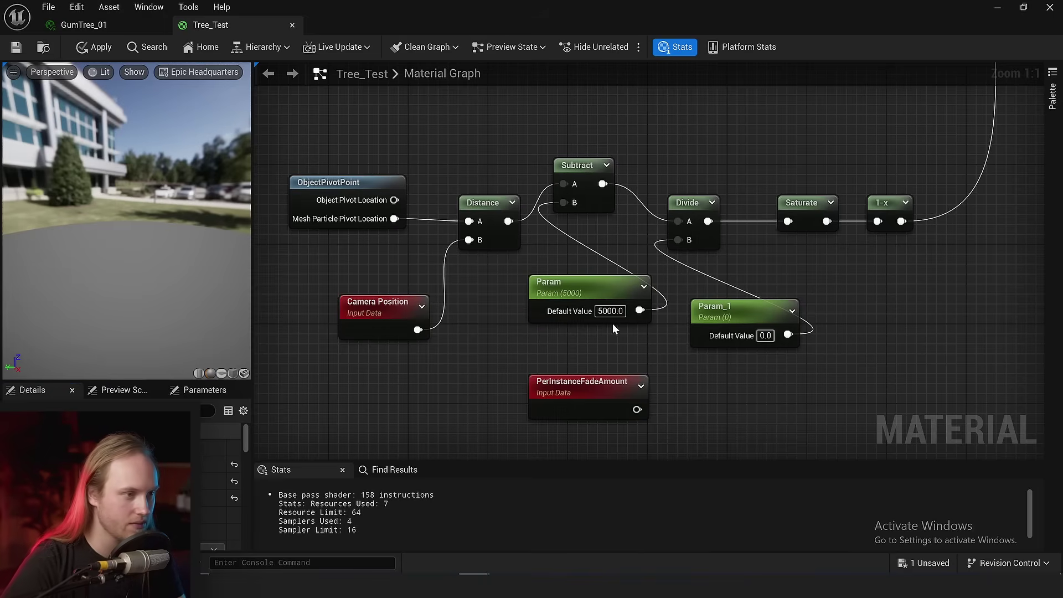
click(759, 310)
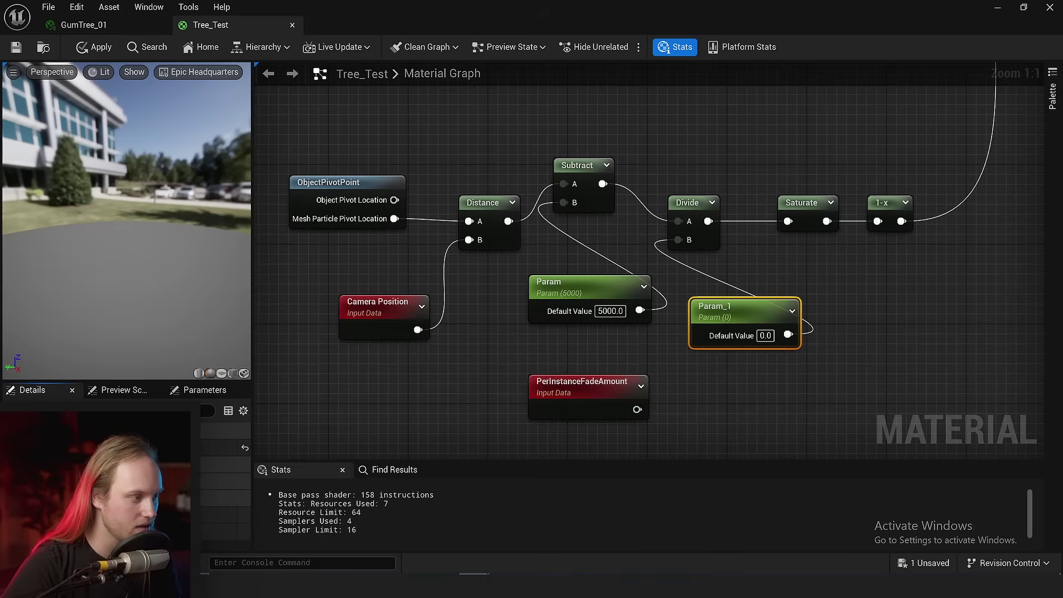
text(15000)
key(Return)
Tuck Param and Param_1 closer beneath the Subtract and Divide nodes, and move PerInstanceFadeAmount farther below the chain.
right_drag(744, 404, 729, 341)
scroll(746, 341, down, 1)
drag(730, 340, 547, 258)
right_drag(581, 307, 609, 269)
drag(626, 318, 434, 389)
click(542, 299)
right_drag(542, 299, 555, 340)
scroll(555, 340, up, 1)
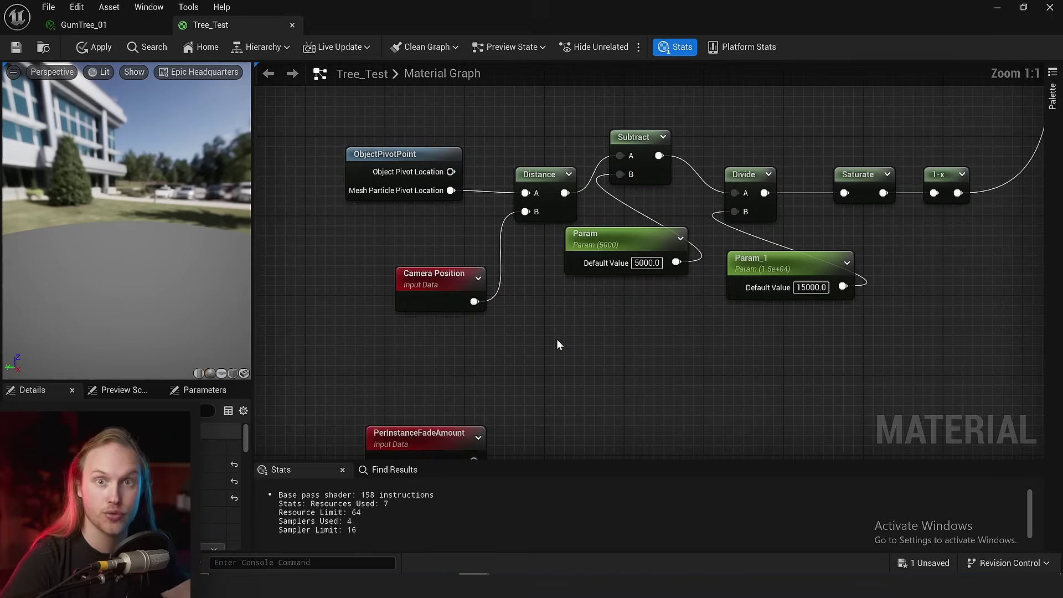
Set Param's default value to 1000 and Param_1's to 3000, and save the Tree_Test material.
click(646, 262)
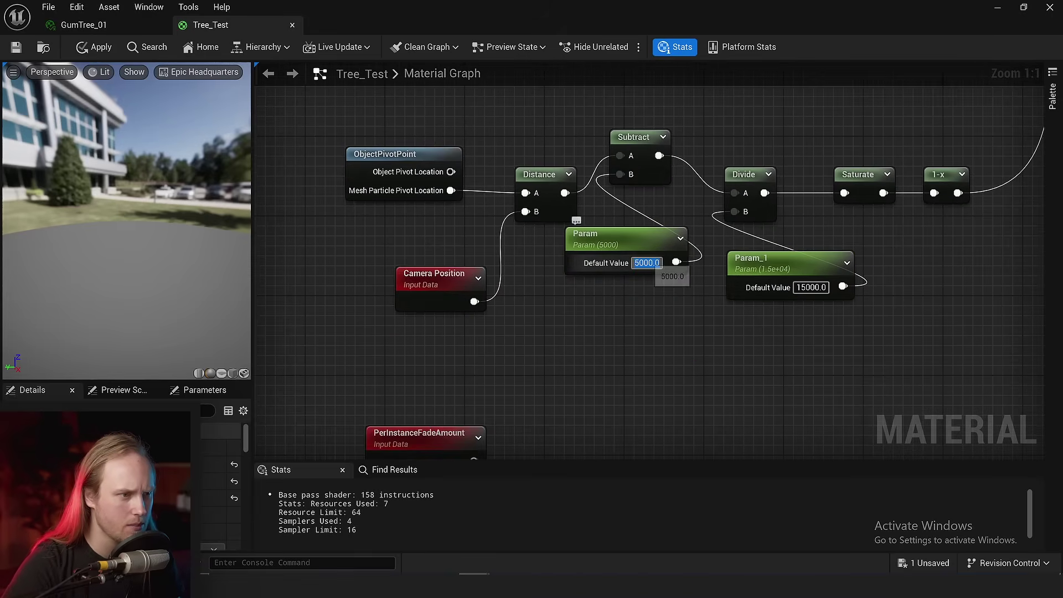
text(15000)
key(Return)
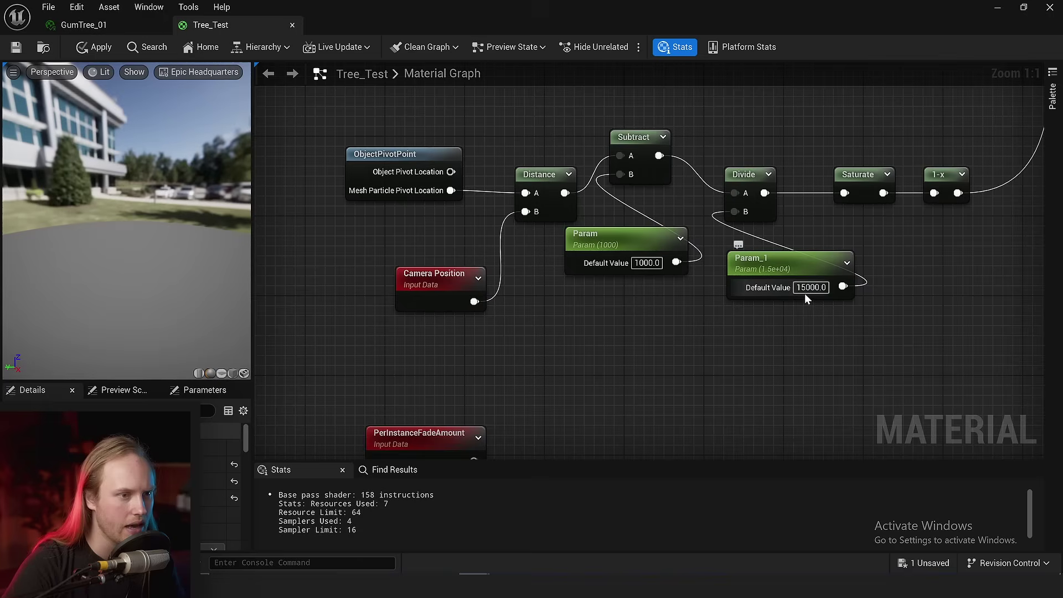
text(3000)
key(Return)
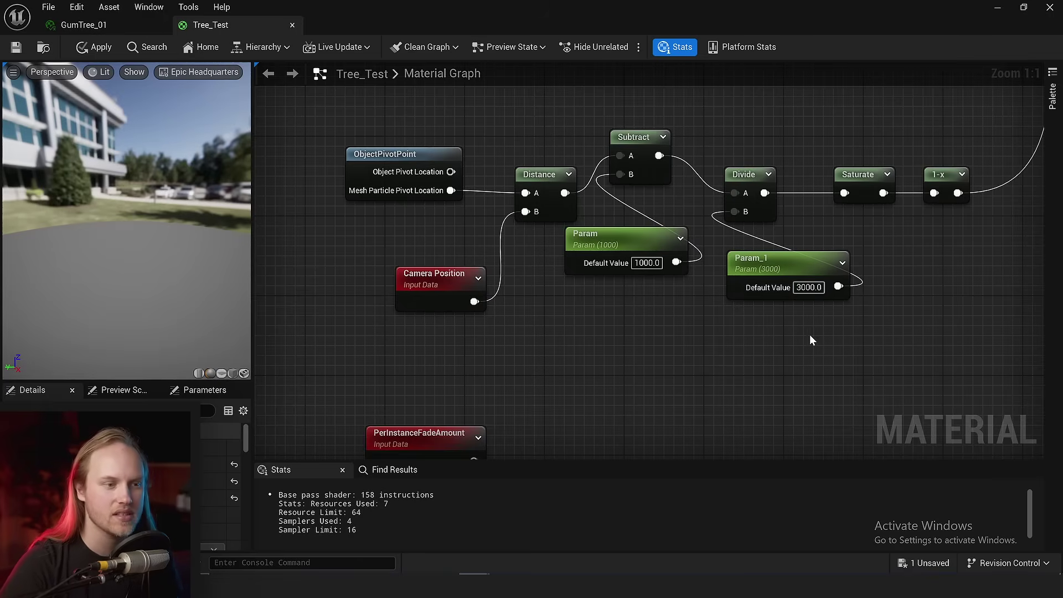
right_drag(803, 342, 696, 370)
key(ctrl+s)
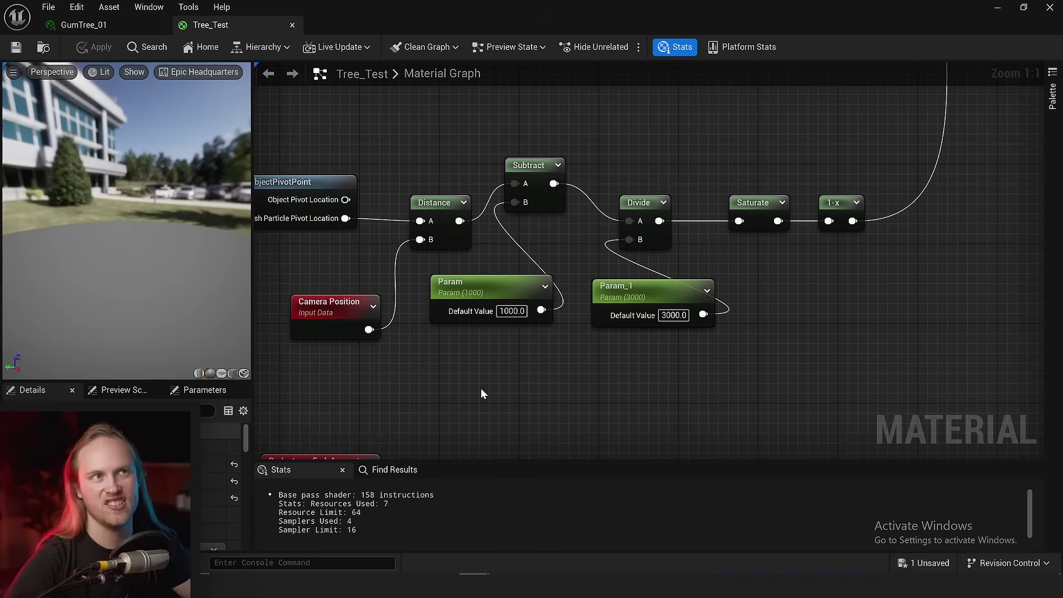
Move the PerInstanceFadeAmount node up so it sits just beneath the Camera Position node.
right_drag(509, 420, 552, 447)
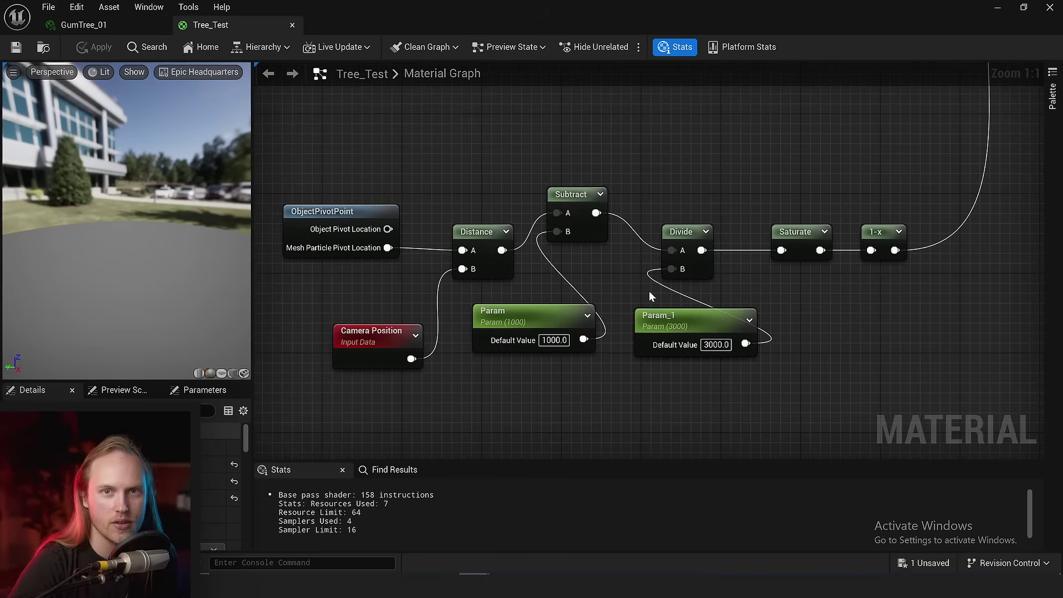
right_drag(597, 356, 602, 295)
scroll(601, 295, down, 1)
right_drag(475, 401, 509, 318)
drag(420, 325, 583, 338)
scroll(533, 220, up, 1)
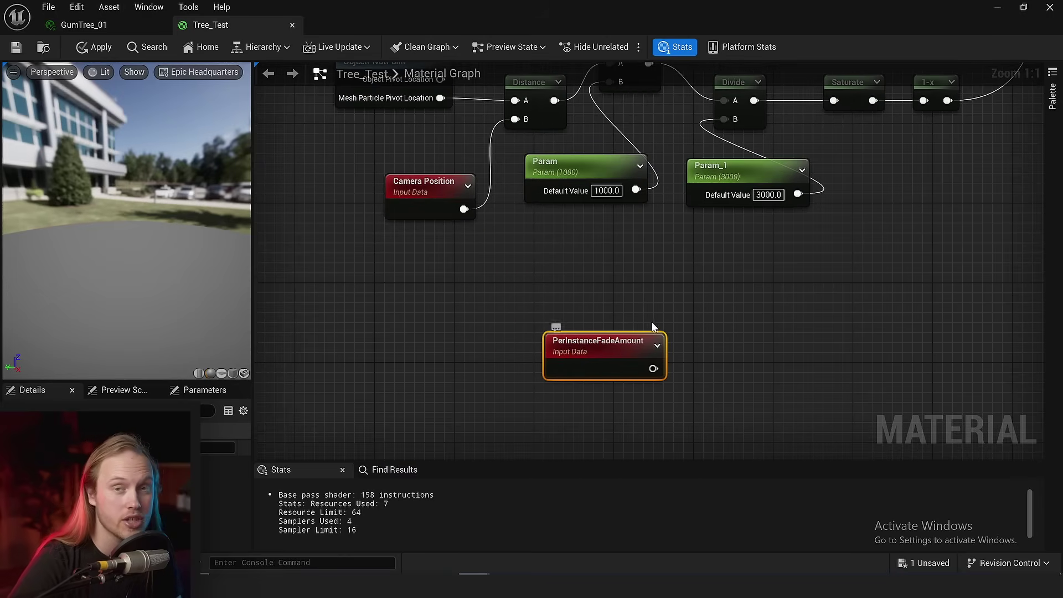
right_drag(690, 302, 669, 349)
click(664, 342)
drag(551, 392, 400, 326)
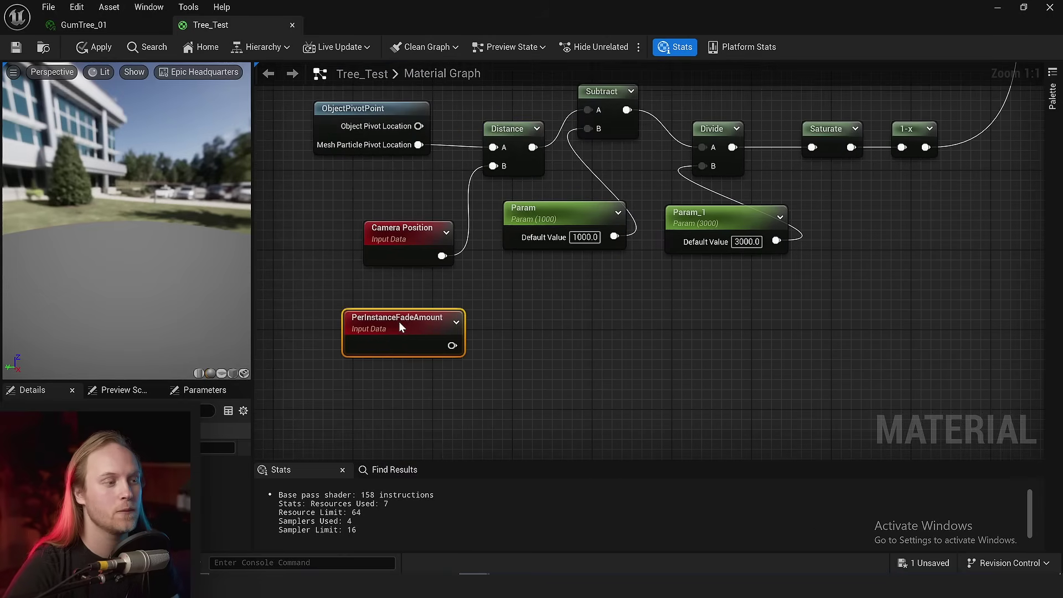
Select Param and Param_1 together to review the adjustable fade start and fade length, and clear the selection.
right_drag(662, 291, 653, 334)
drag(859, 254, 545, 281)
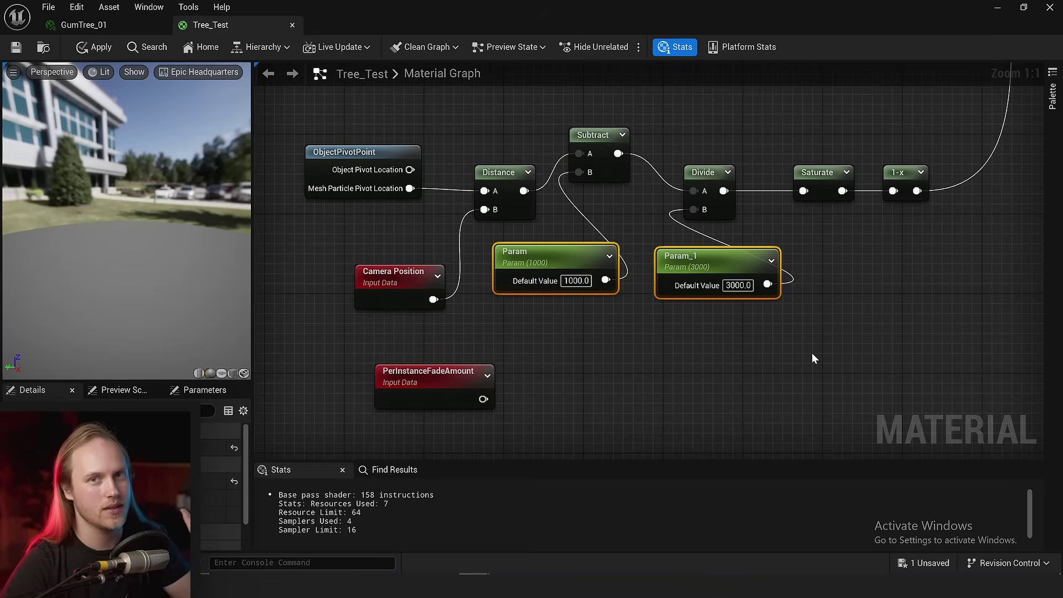
click(812, 357)
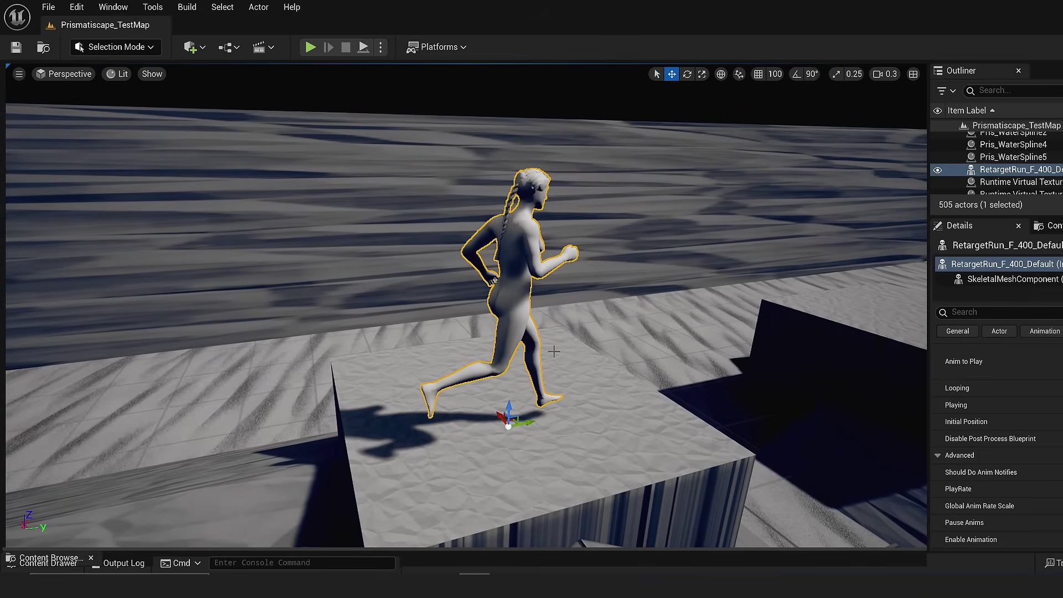
Switch to Prismatiscape_TestMap and simulate the level, viewing the RetargetRun_F_400_Default character from farther back.
right_drag(571, 318, 572, 317)
key(s)
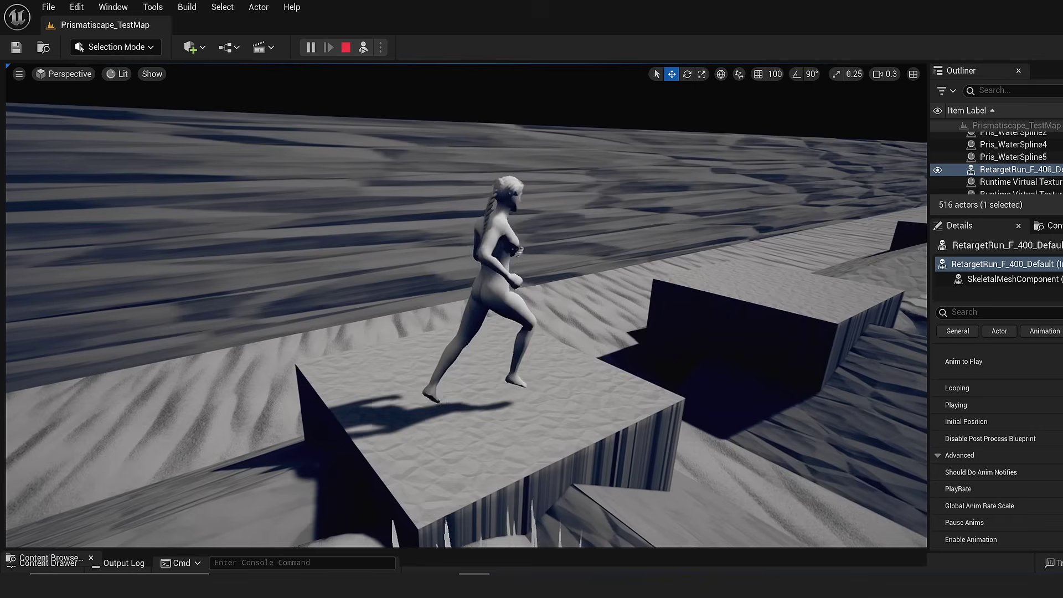
Scroll the character's details to its Materials section and bring the NewMaterial12 material editor up at full size.
scroll(997, 443, down, 4)
scroll(997, 443, down, 3)
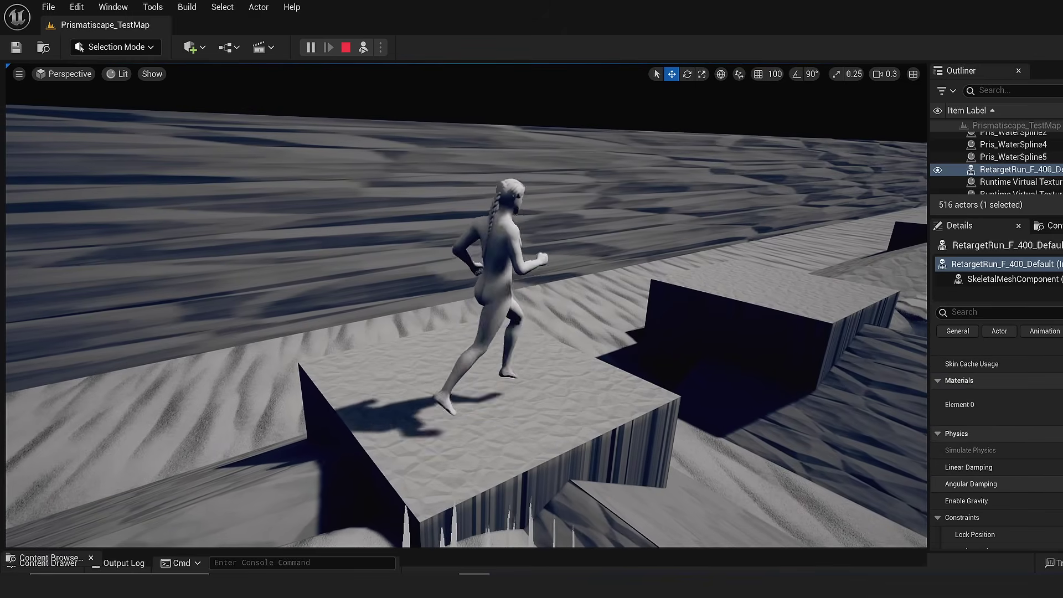
drag(1057, 90, 635, 92)
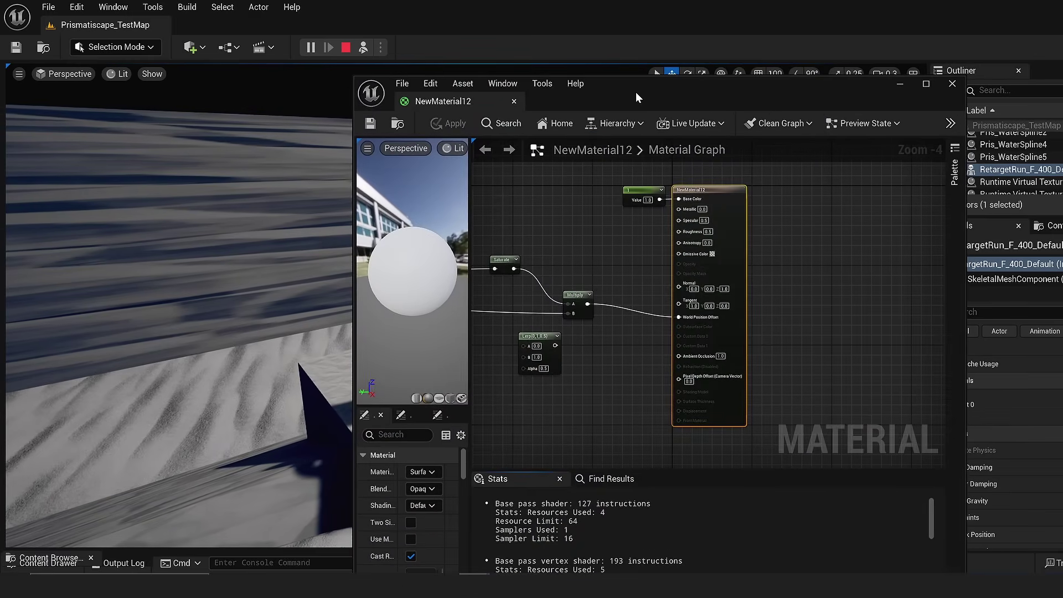
double_click(636, 92)
Select the Pre-Skinned Local Position node, check its Shader Offsets and Local Origin settings, and shift it slightly within the graph.
right_drag(513, 291, 913, 273)
scroll(583, 258, up, 1)
scroll(583, 258, up, 3)
right_drag(335, 274, 712, 301)
ctrl+scroll(702, 283, up, 3)
right_drag(388, 286, 458, 293)
click(557, 194)
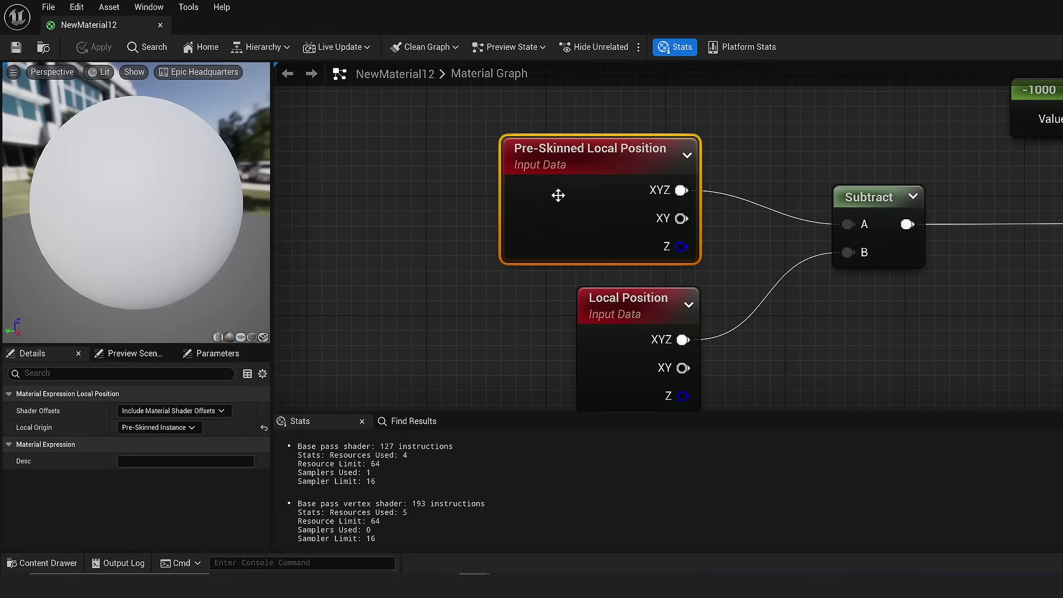
drag(592, 206, 622, 200)
right_drag(802, 340, 781, 224)
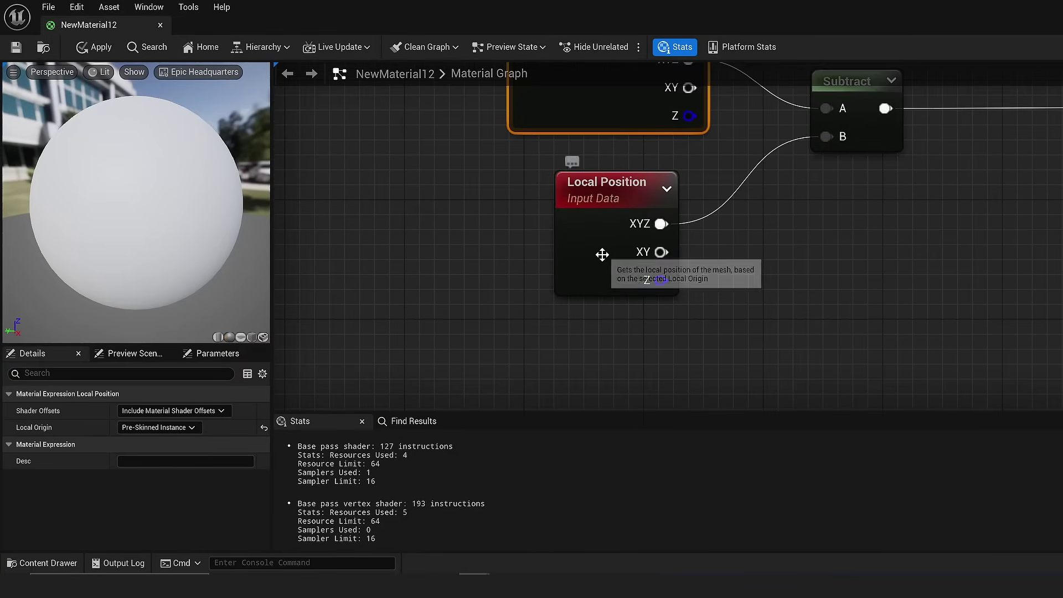
Select the Local Position node and review its Local Origin options, leaving the list without choosing another one.
right_drag(504, 183, 493, 215)
click(493, 216)
click(581, 253)
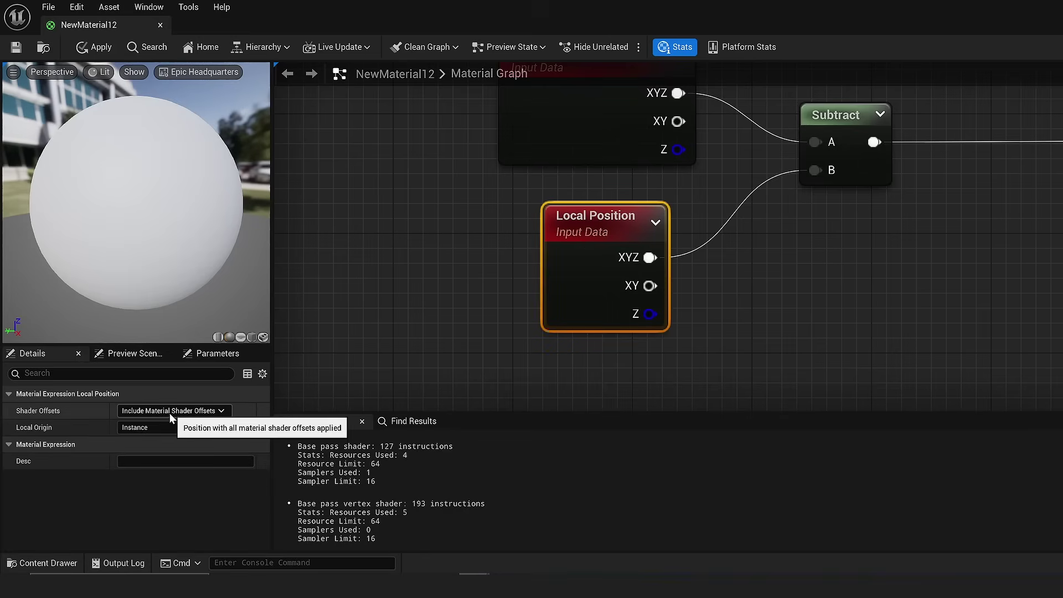
click(141, 427)
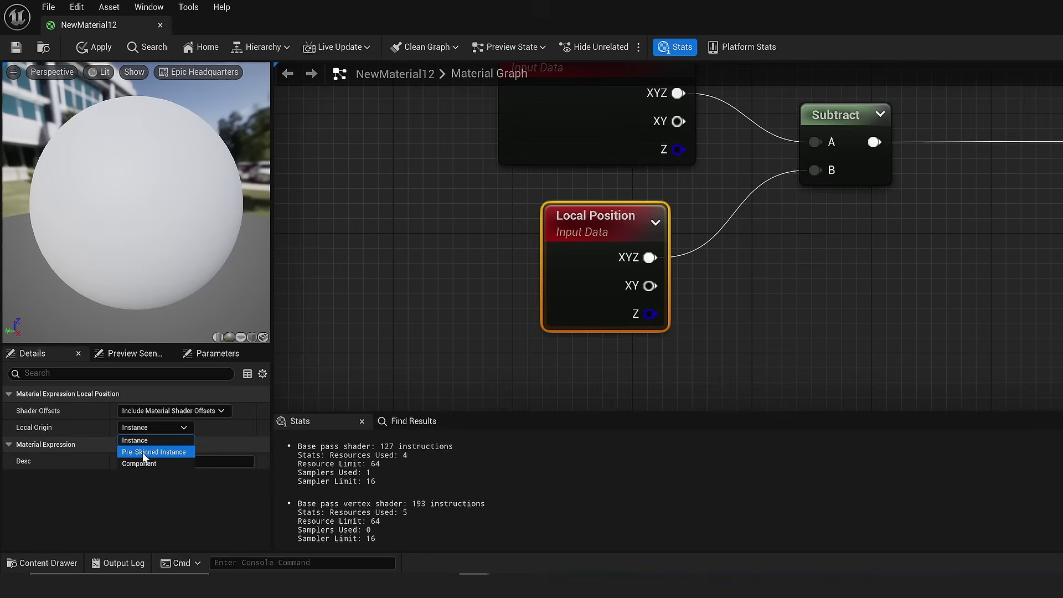
click(795, 258)
Move the Pre-Skinned Local Position node up to leave a clear gap above the Local Position node.
right_drag(789, 240, 819, 281)
right_drag(980, 305, 888, 304)
click(514, 184)
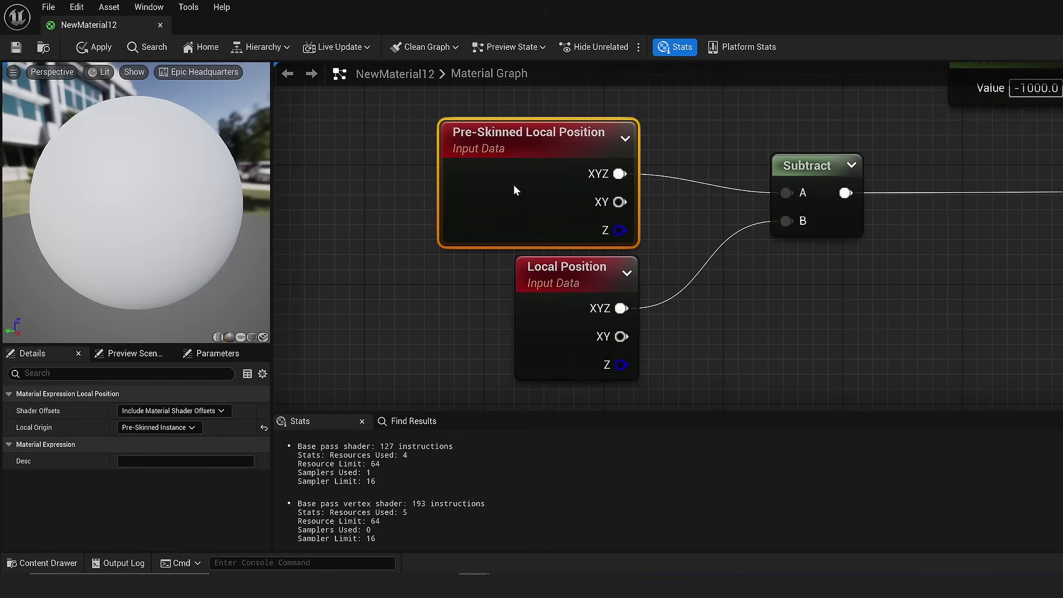
mouse_move(513, 172)
mouse_down()
mouse_move(535, 179)
mouse_move(512, 184)
mouse_up()
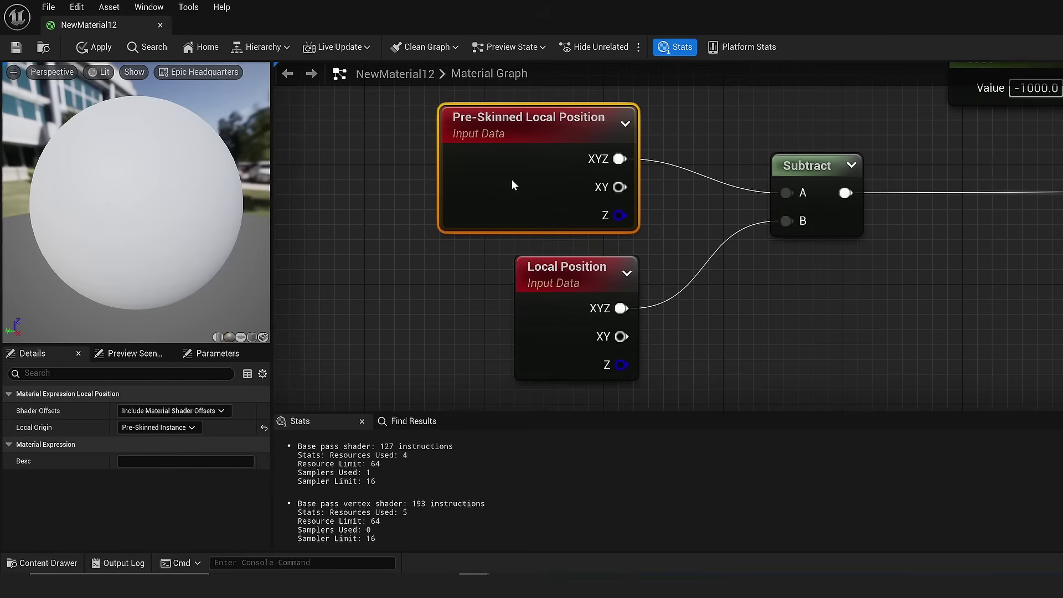
right_drag(527, 182, 496, 204)
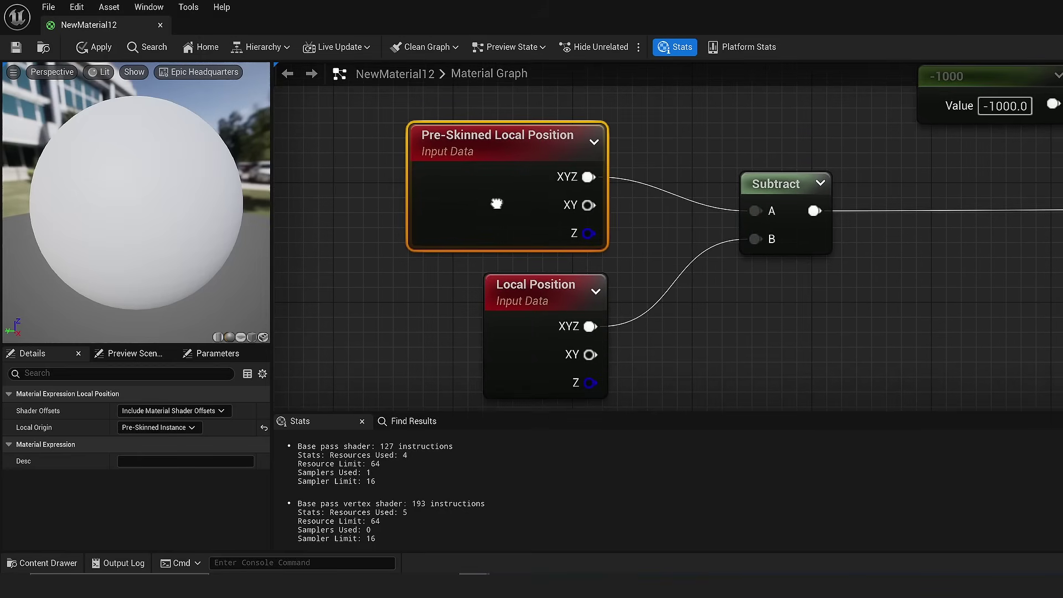
Select the Local Position node to compare its settings with those of the Pre-Skinned Local Position node.
click(407, 338)
drag(621, 330, 621, 336)
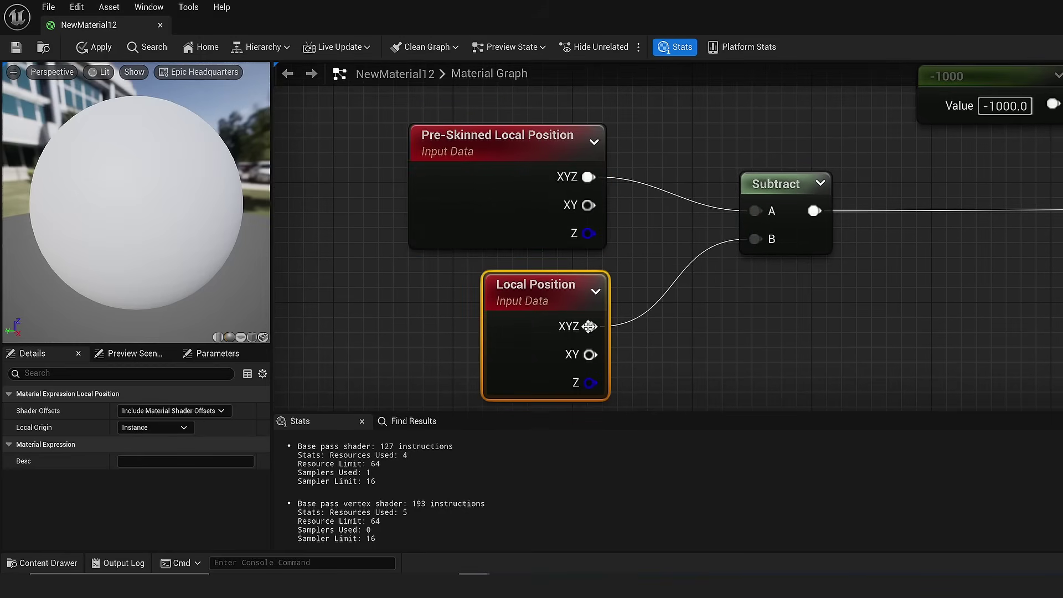
mouse_move(534, 316)
mouse_down()
mouse_move(474, 301)
mouse_move(552, 310)
mouse_up()
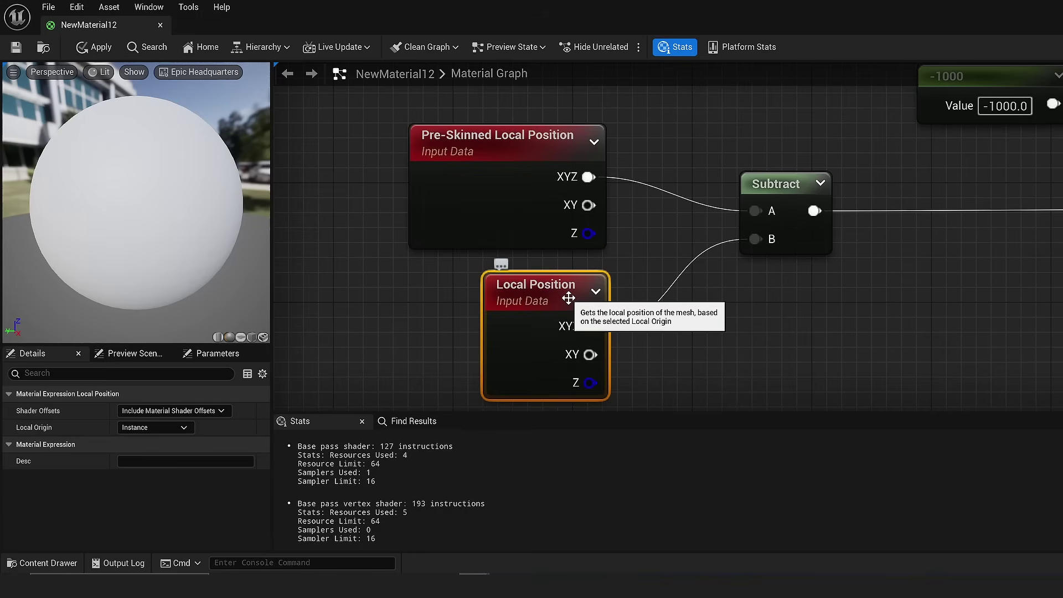
Try to wire the Subtract output directly to the material's World Position Offset input.
right_drag(883, 282, 482, 277)
right_drag(815, 268, 916, 252)
scroll(916, 252, down, 1)
click(916, 252)
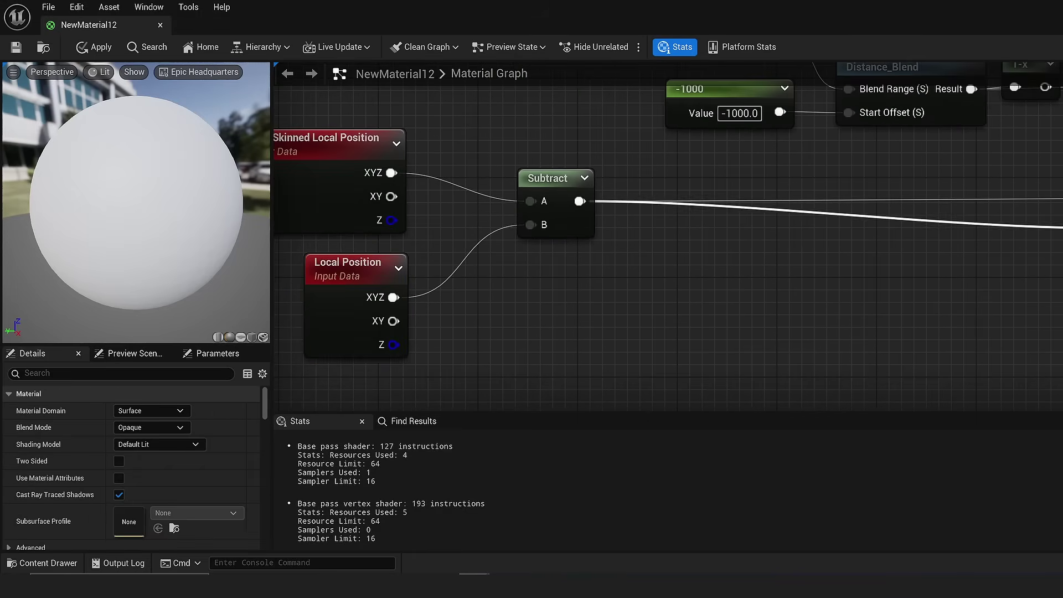
drag(1060, 227, 842, 254)
click(448, 268)
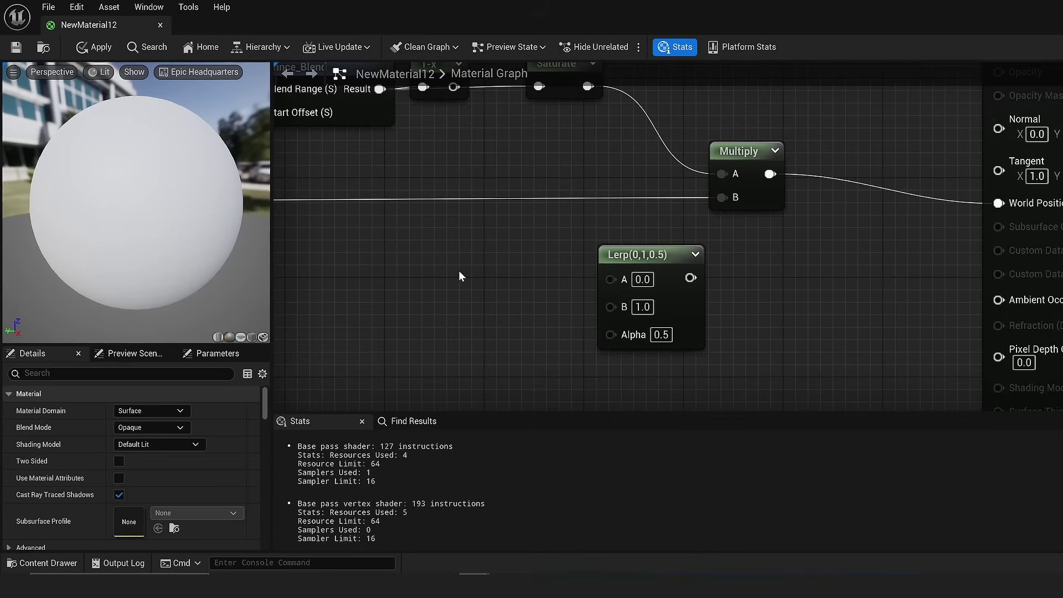
Move the 1-x node up and the Saturate node down beyond Distance_Blend, and inspect the Distance_Blend node with its 1000 and -1000 inputs.
right_drag(458, 271, 850, 276)
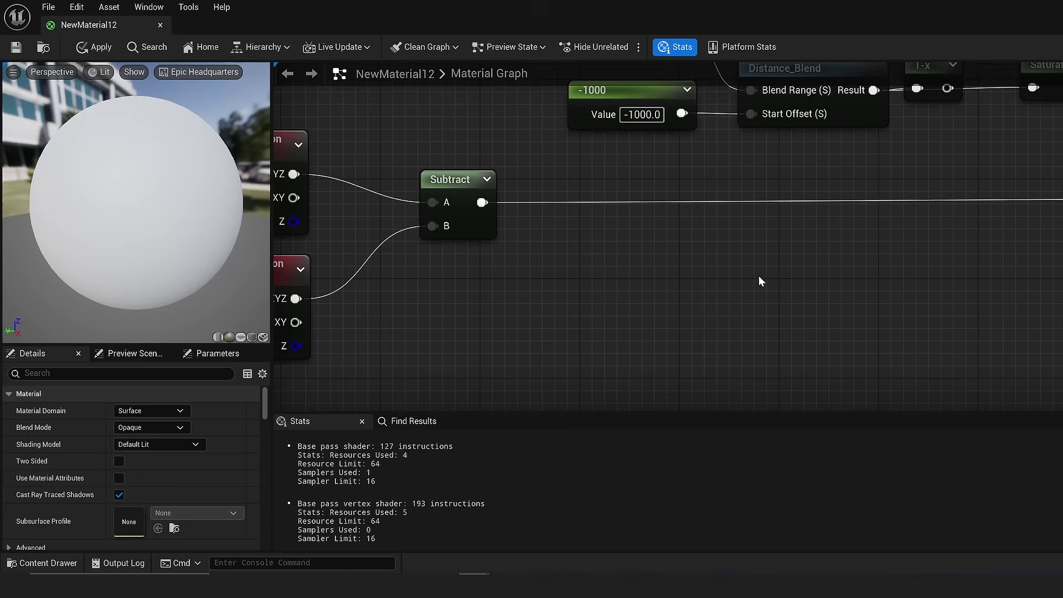
right_drag(739, 265, 46, 314)
right_drag(210, 313, 288, 332)
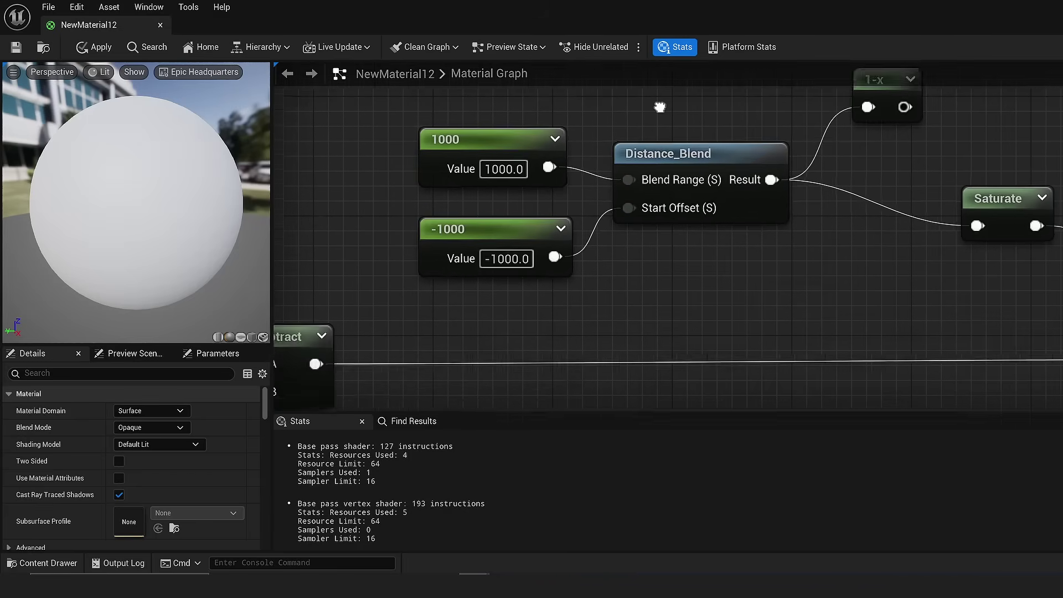
right_drag(659, 107, 630, 161)
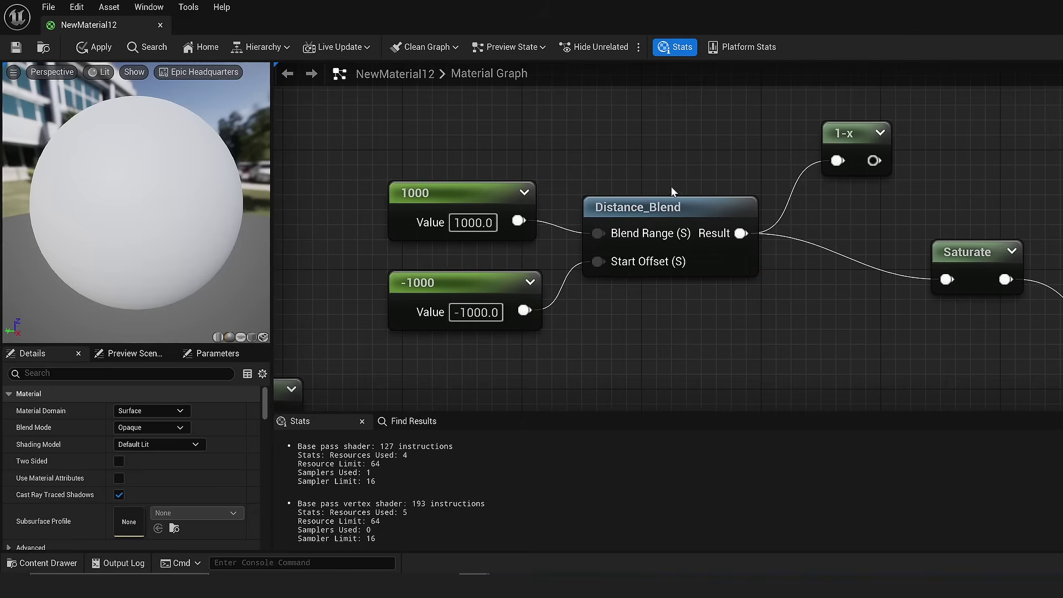
click(670, 207)
click(649, 328)
Trace the fade from Distance_Blend through Saturate into the Multiply node, selecting Multiply and then clearing the selection.
right_drag(802, 361, 628, 217)
scroll(742, 280, down, 1)
right_drag(919, 187, 962, 210)
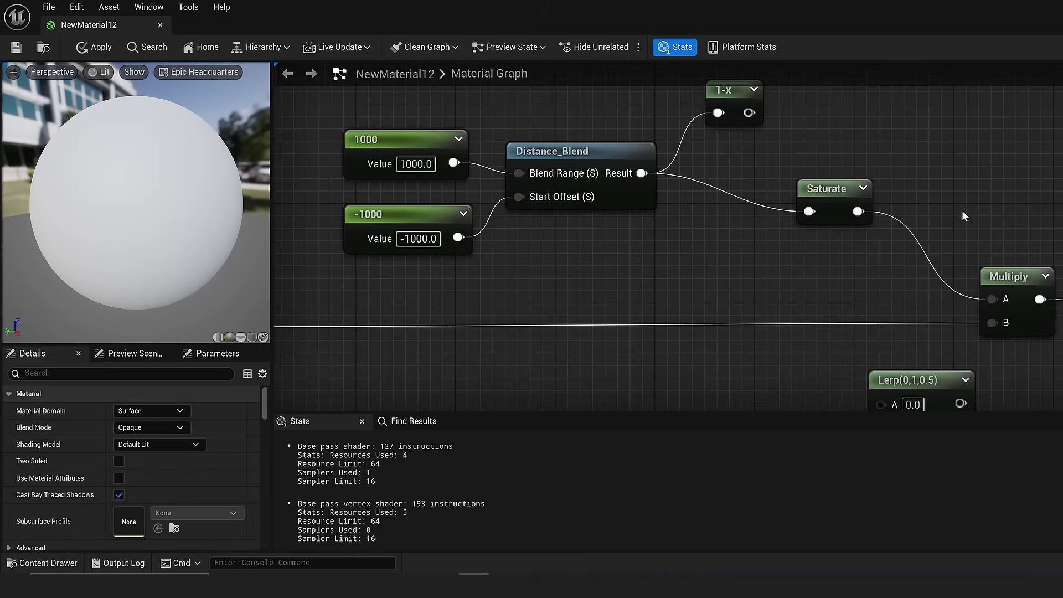
drag(1025, 352, 1023, 348)
right_drag(1023, 348, 732, 287)
right_drag(735, 225, 1033, 213)
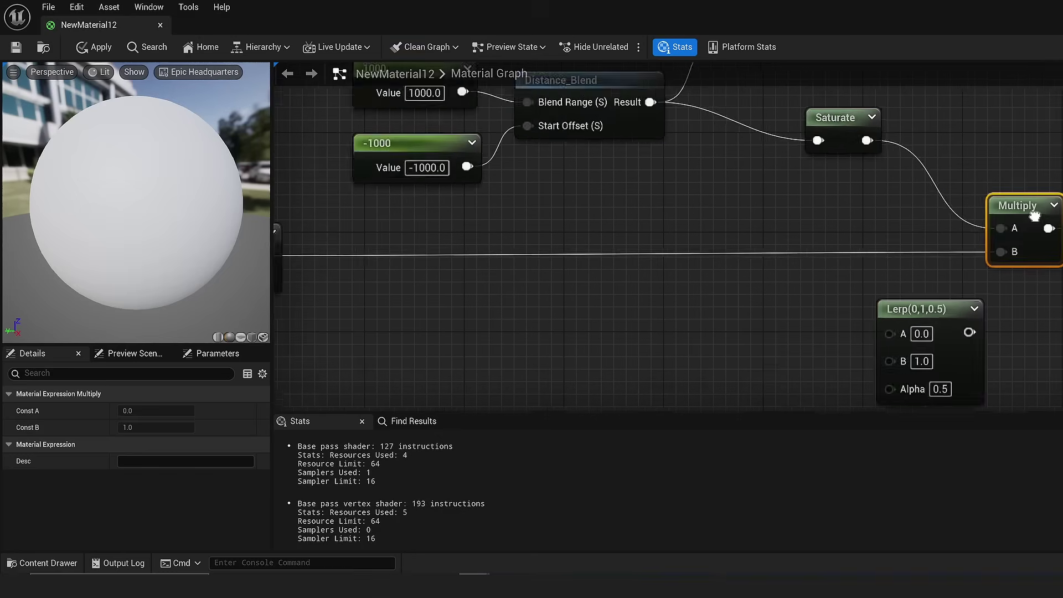
right_drag(533, 253, 301, 303)
click(713, 254)
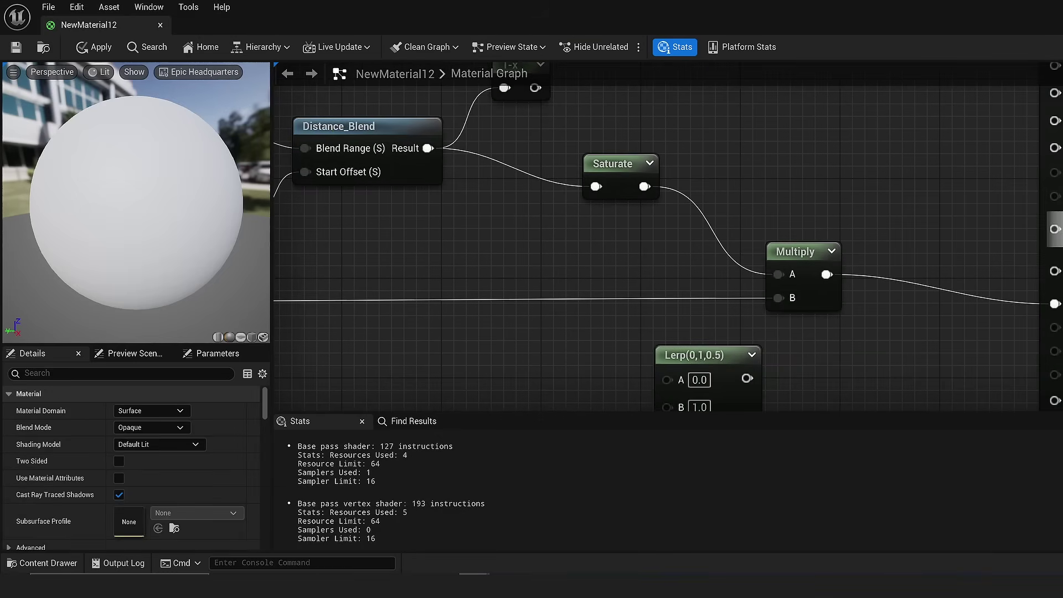
Select the Pre-Skinned Local Position, Local Position and Subtract nodes together as the source of the offset.
right_drag(625, 266, 1013, 216)
right_drag(629, 263, 961, 218)
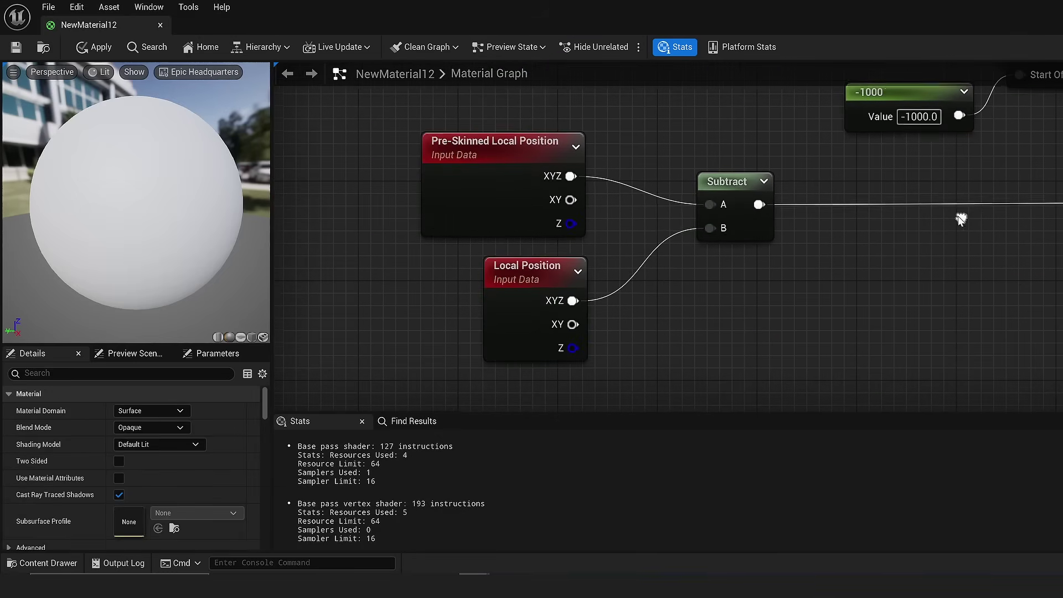
drag(750, 103, 522, 321)
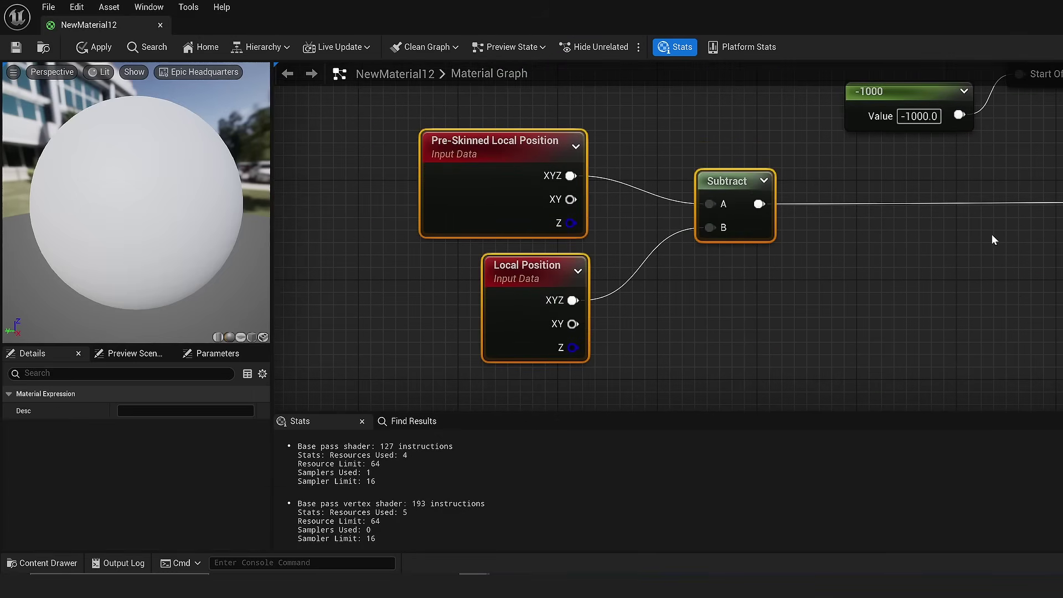
Move the unused Lerp node down, clear of the Multiply node that feeds World Position Offset.
right_drag(995, 240, 457, 294)
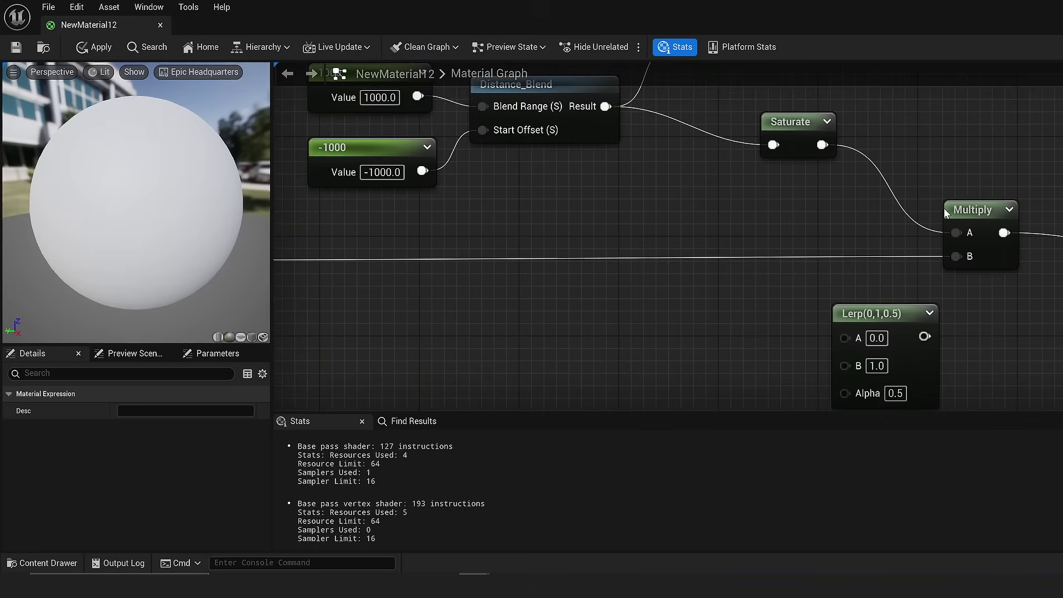
right_drag(1007, 223, 620, 217)
drag(533, 305, 557, 388)
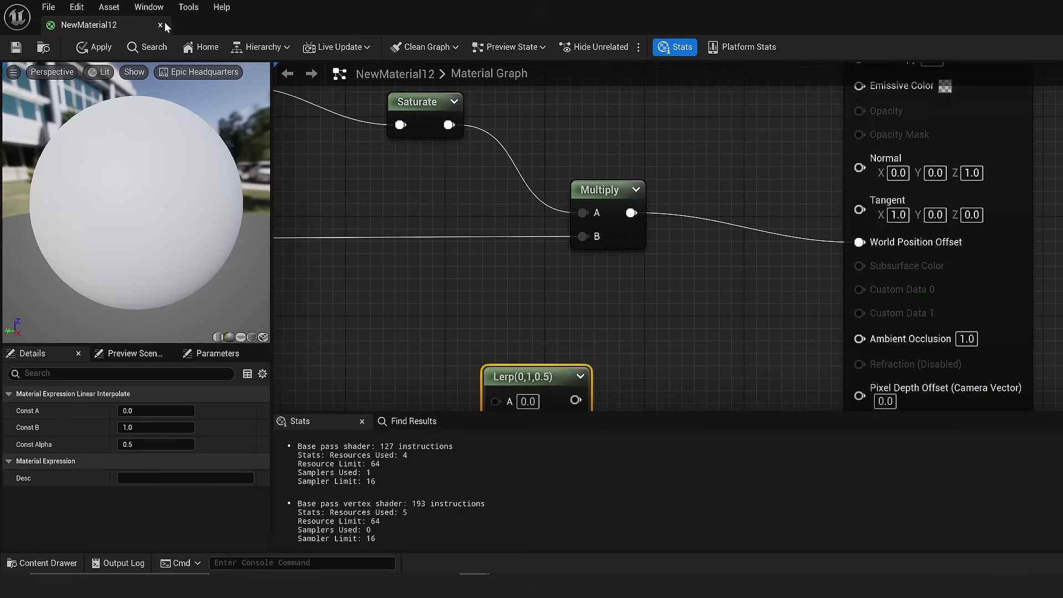